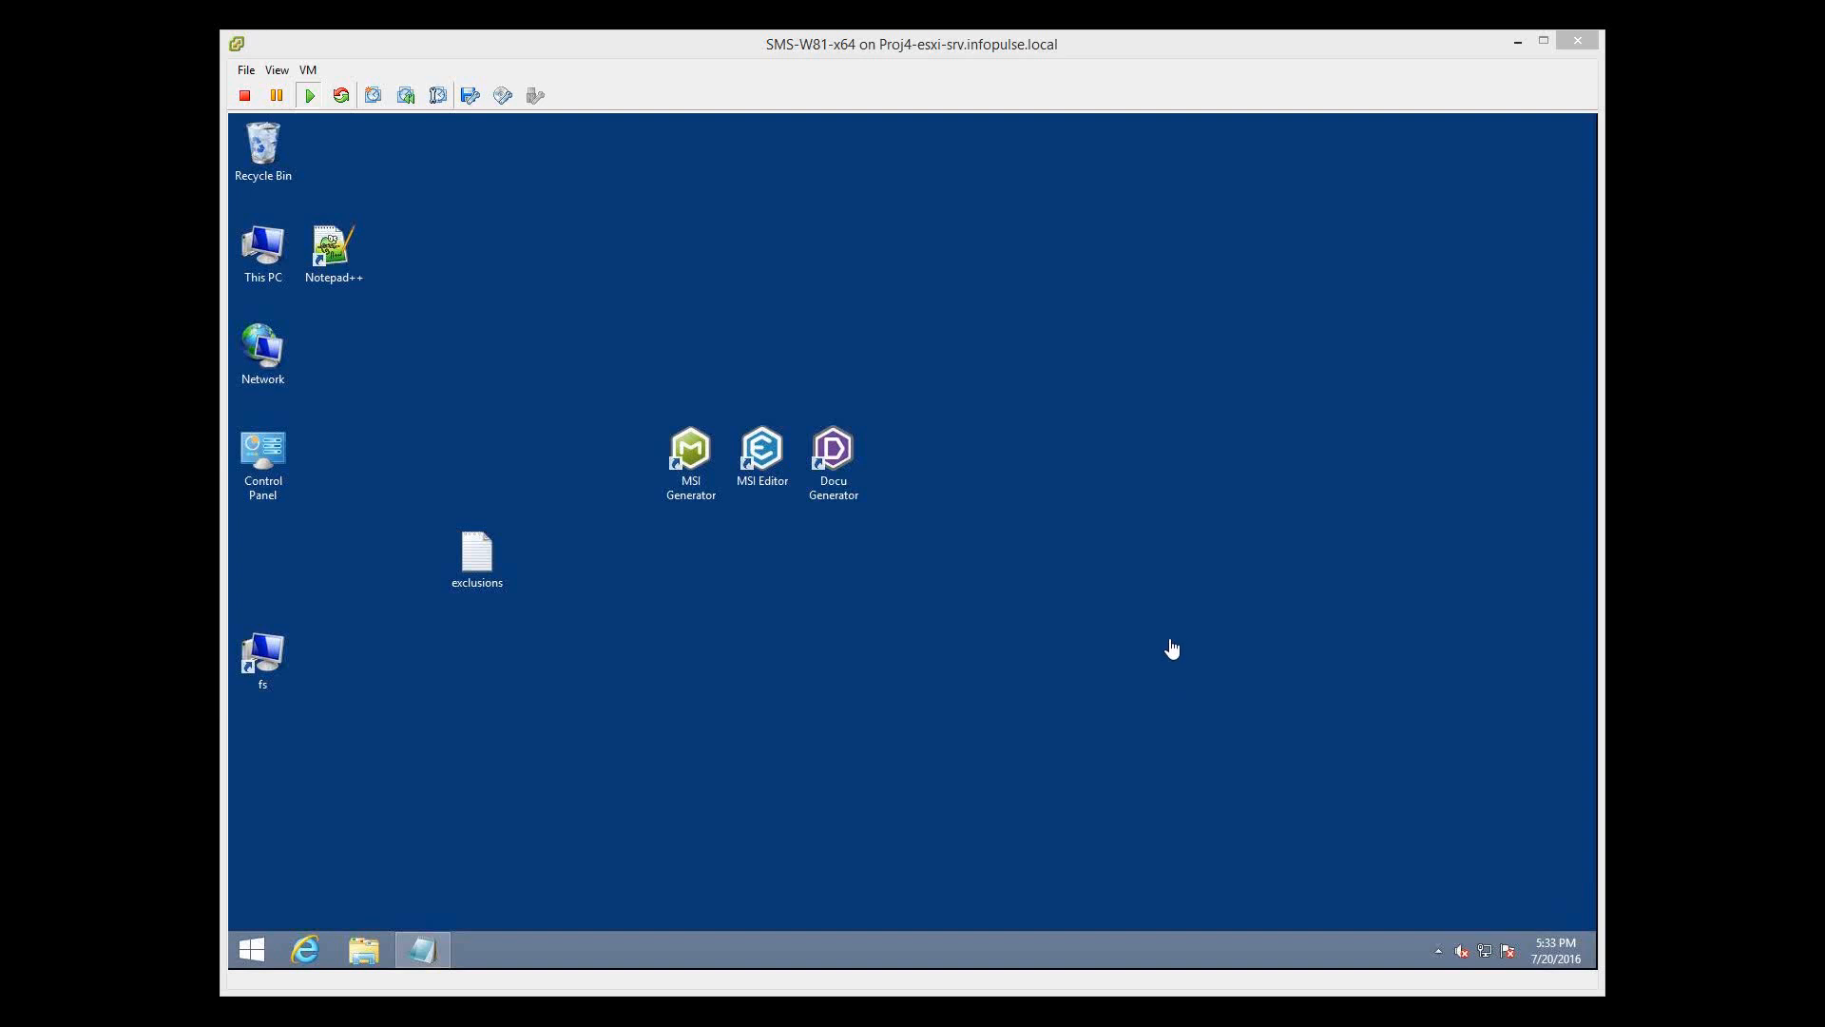
Step: Launch MSI Generator, check the recommended Firefox sequencing exclusions in the exclusions note, and return to the home screen
double_click(692, 468)
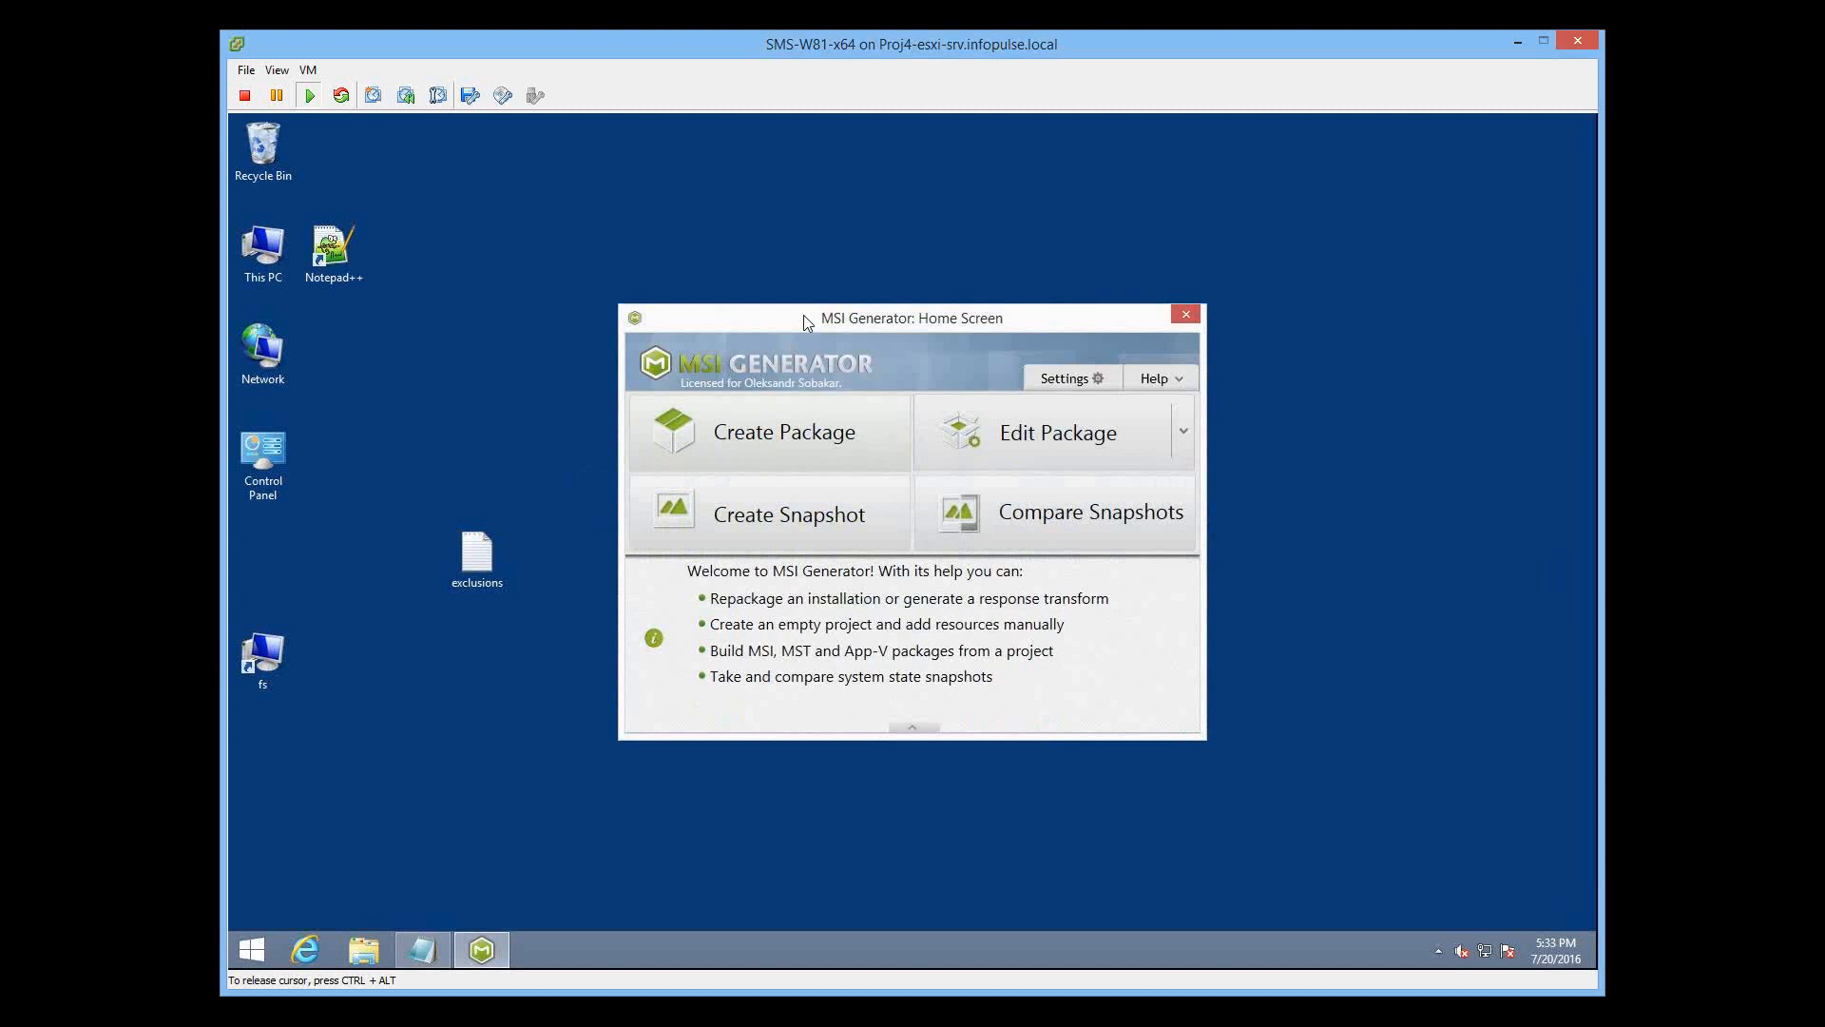
drag(802, 316, 803, 308)
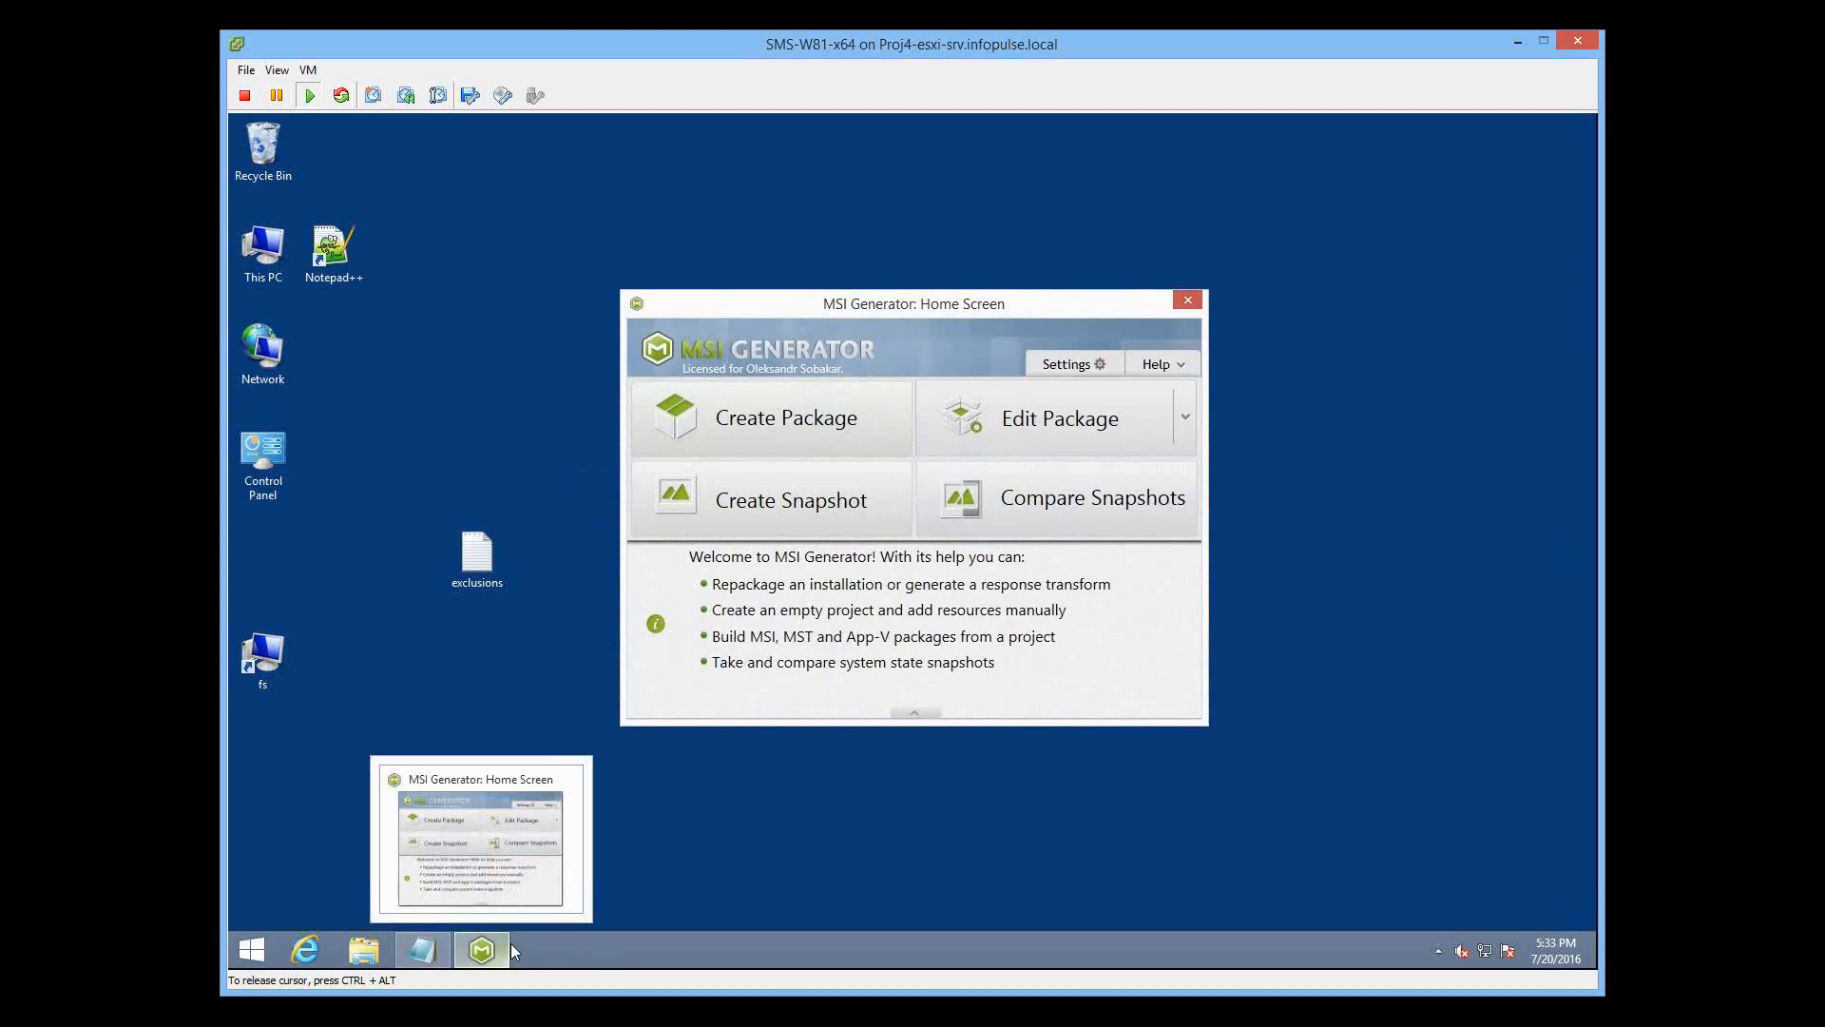
click(425, 947)
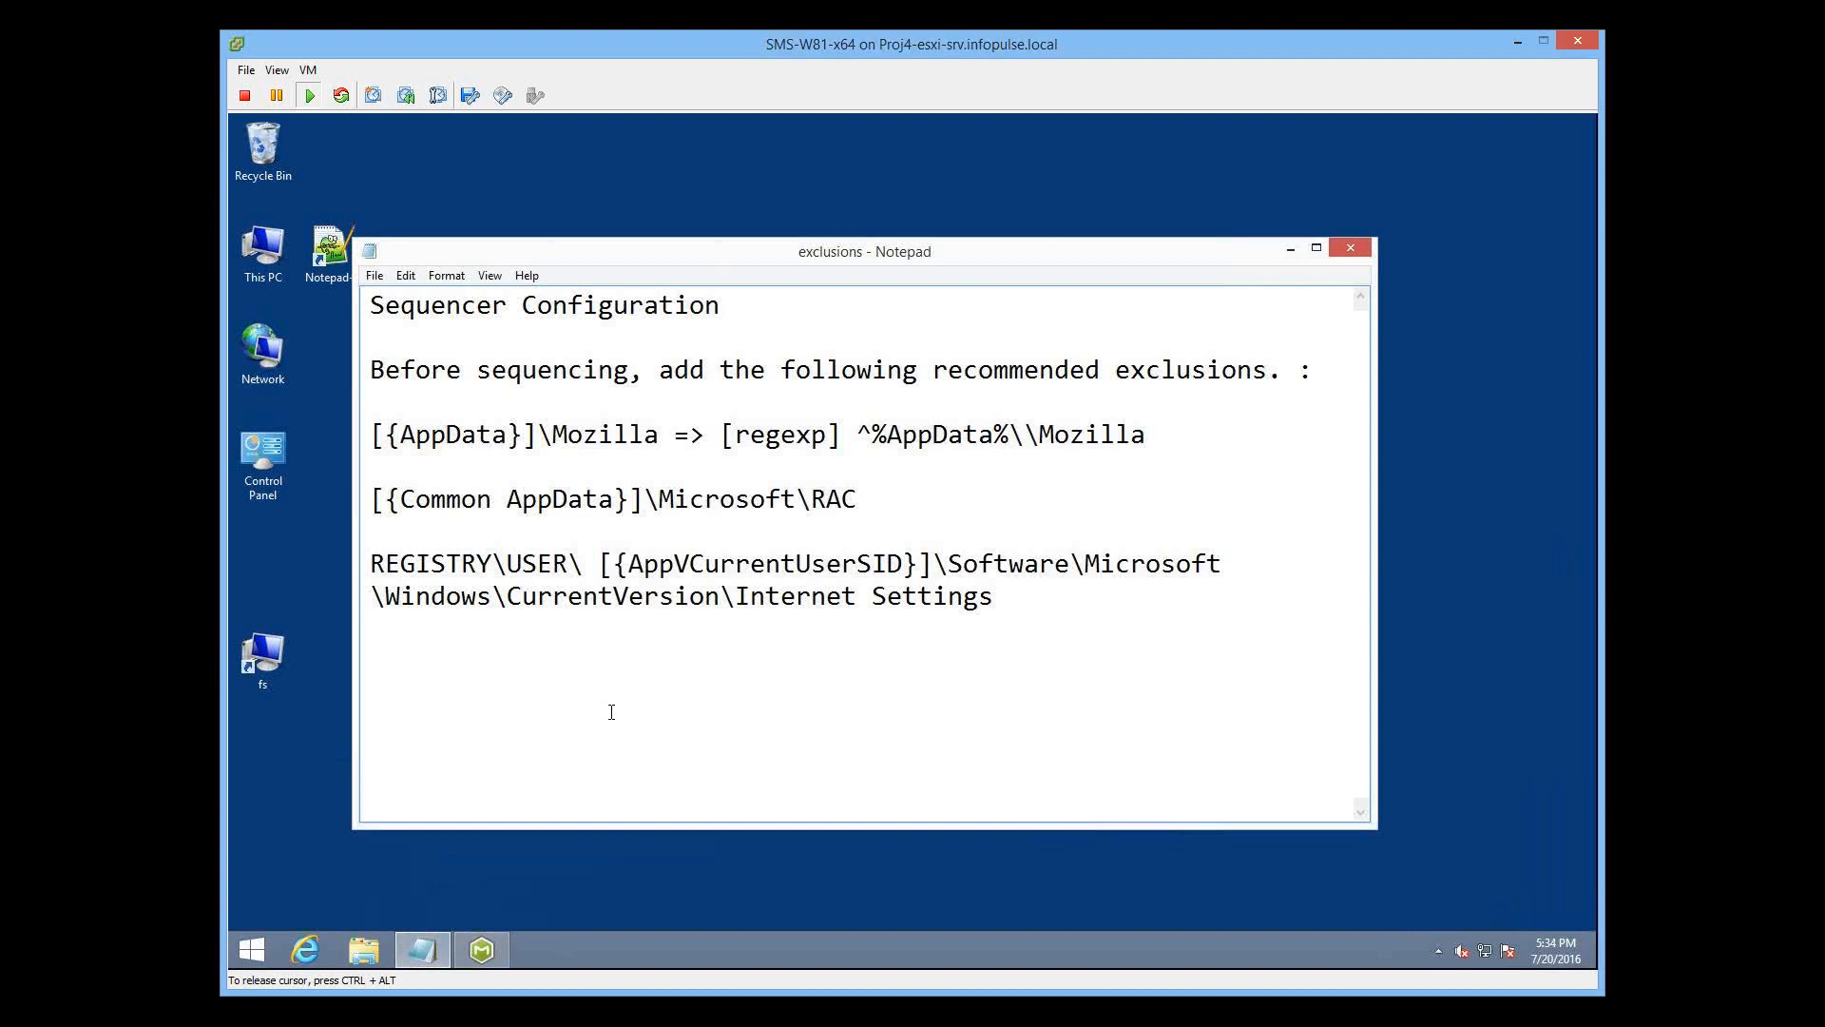
click(501, 960)
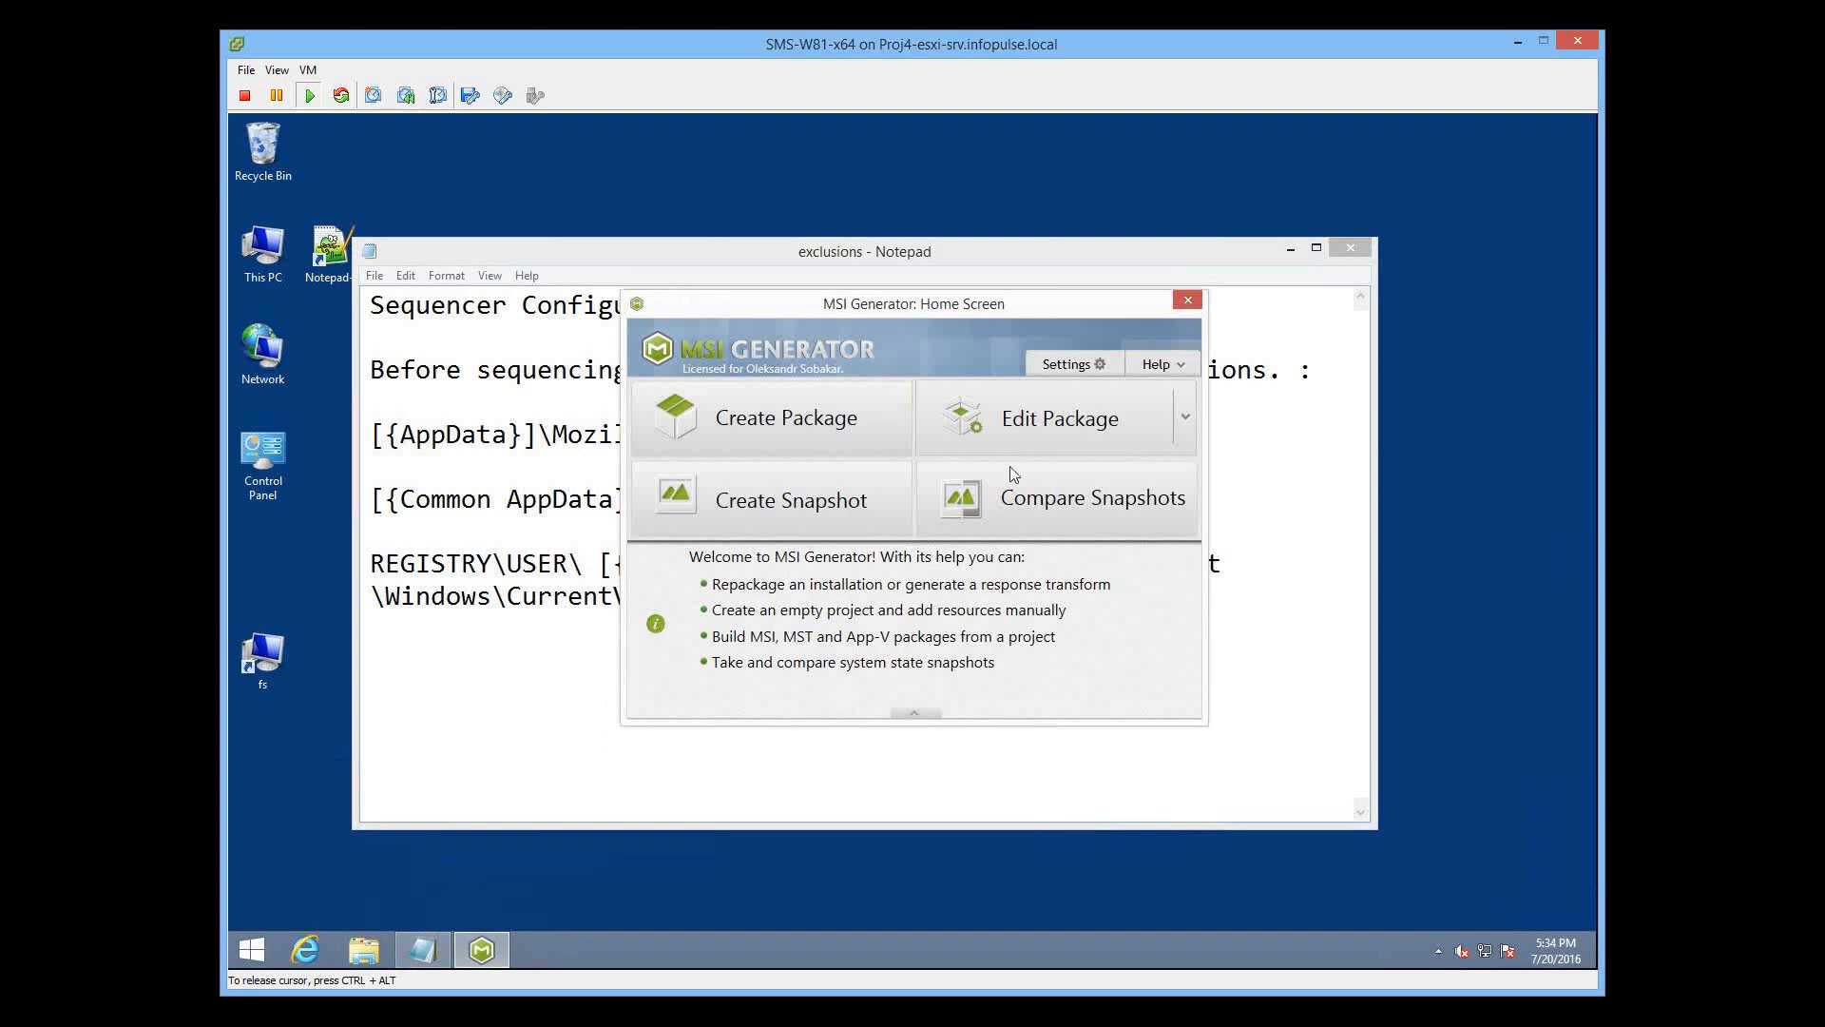
Step: Create a new system resources exclusion list named "firefox appv" in the MSI Generator settings
click(1100, 366)
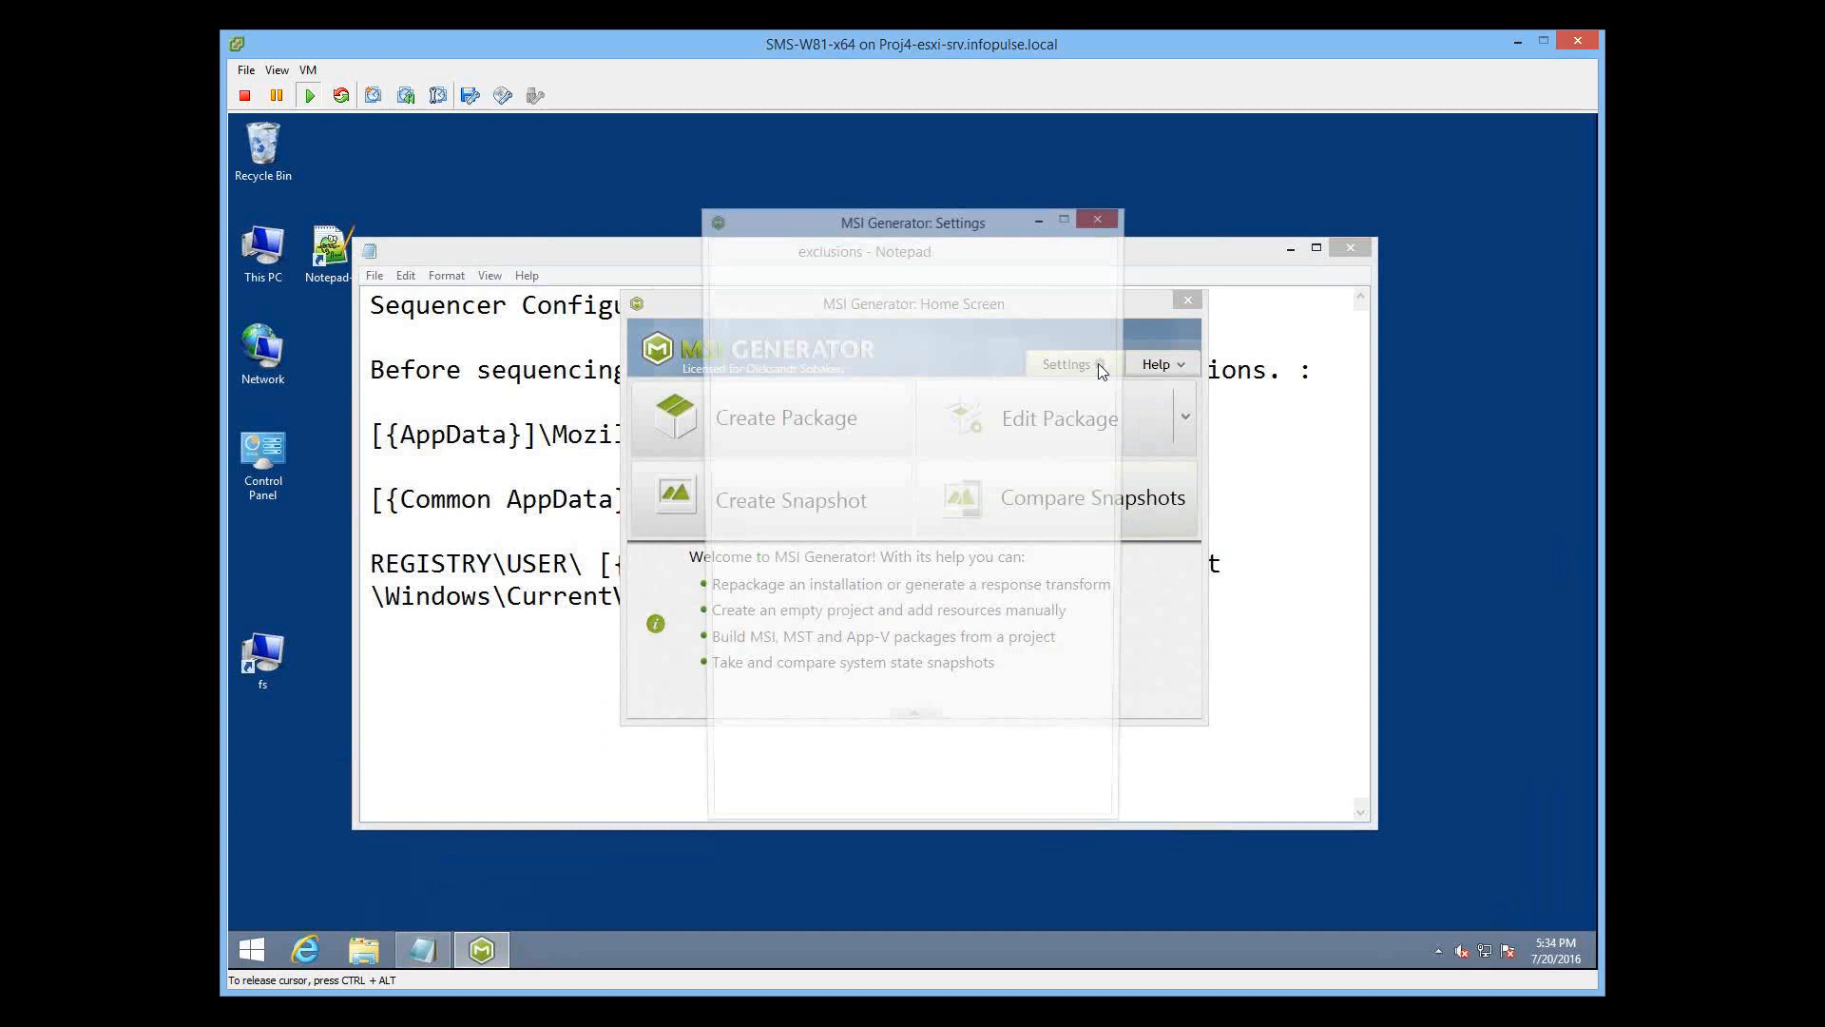
click(859, 291)
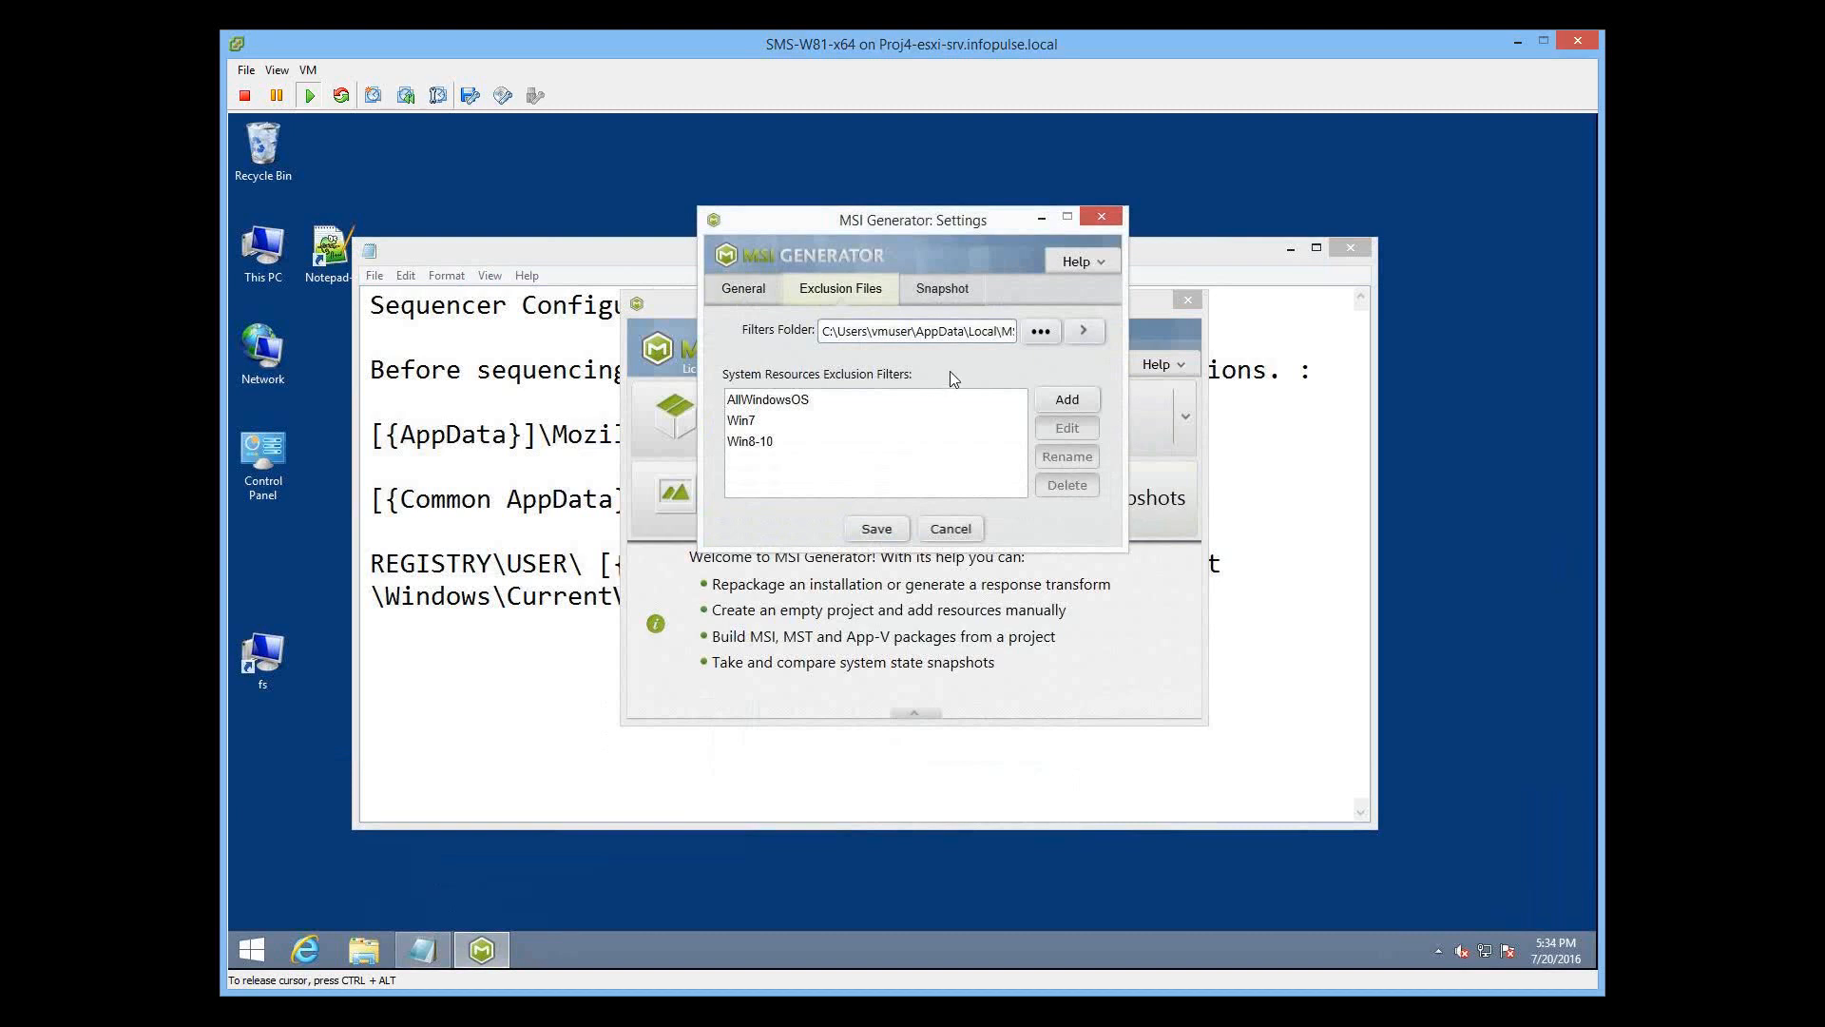
click(1067, 401)
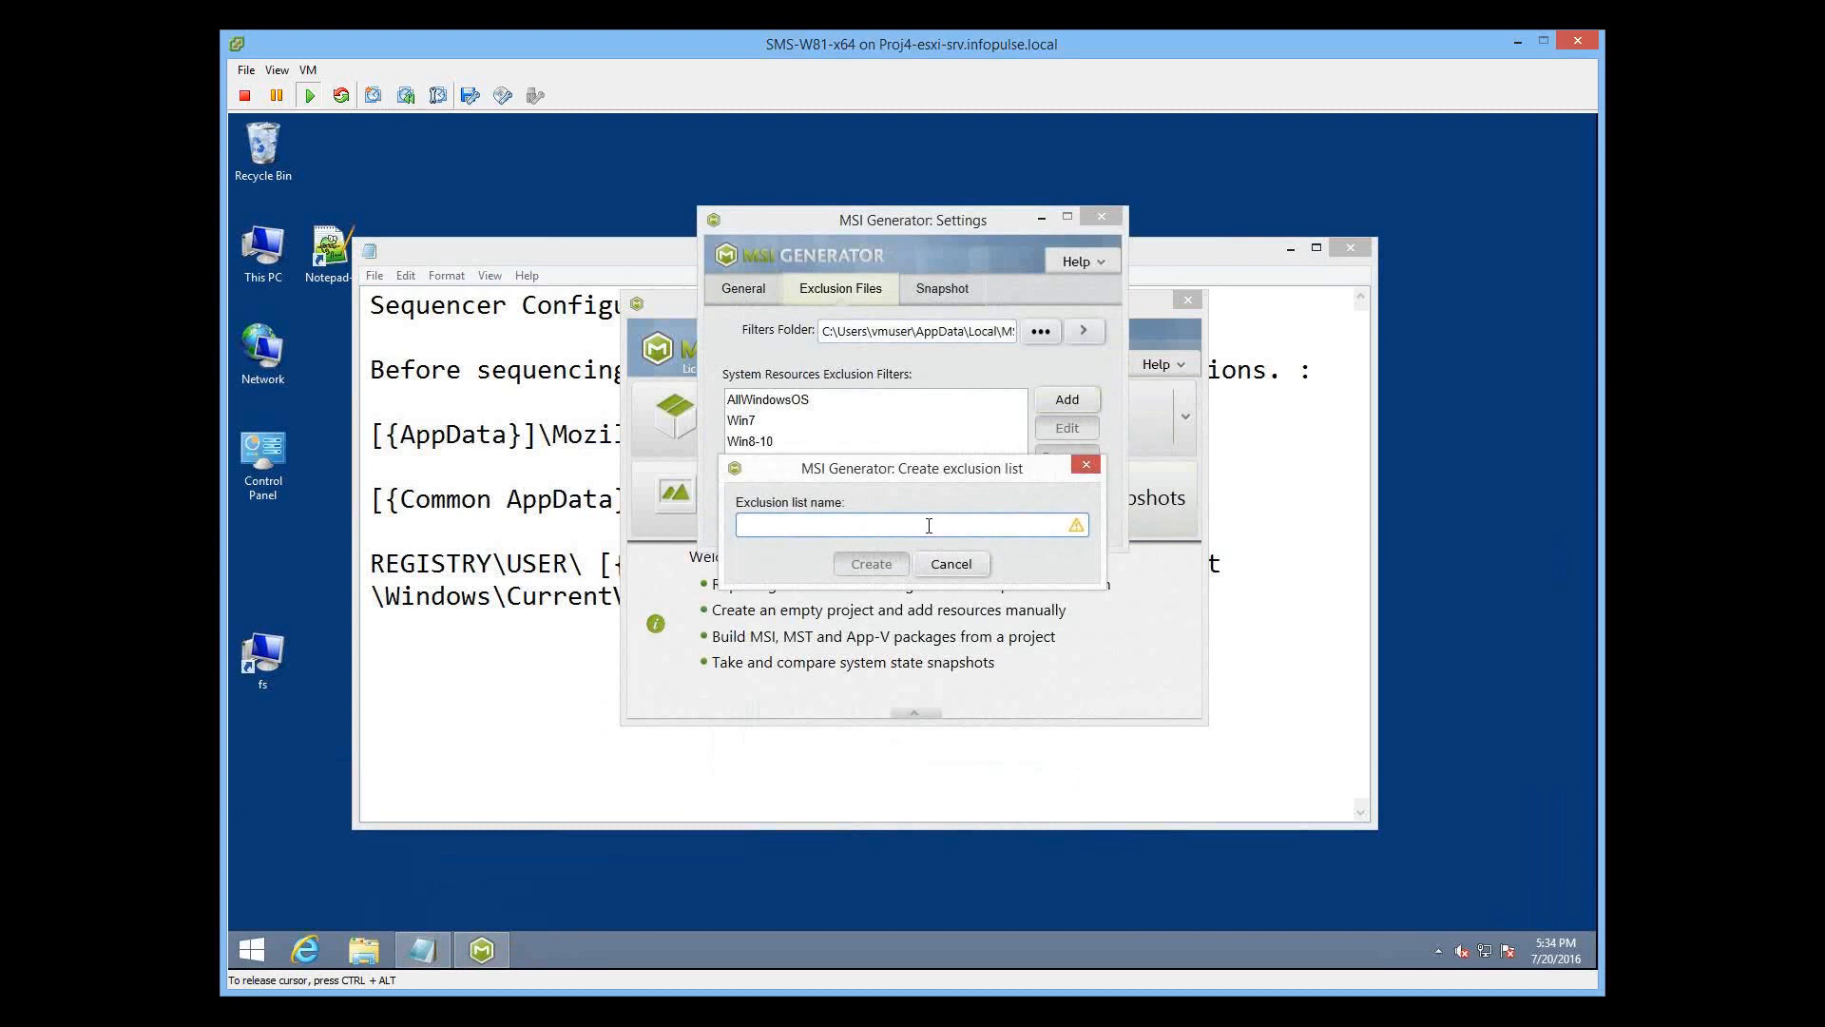
text(firefox appv)
click(889, 566)
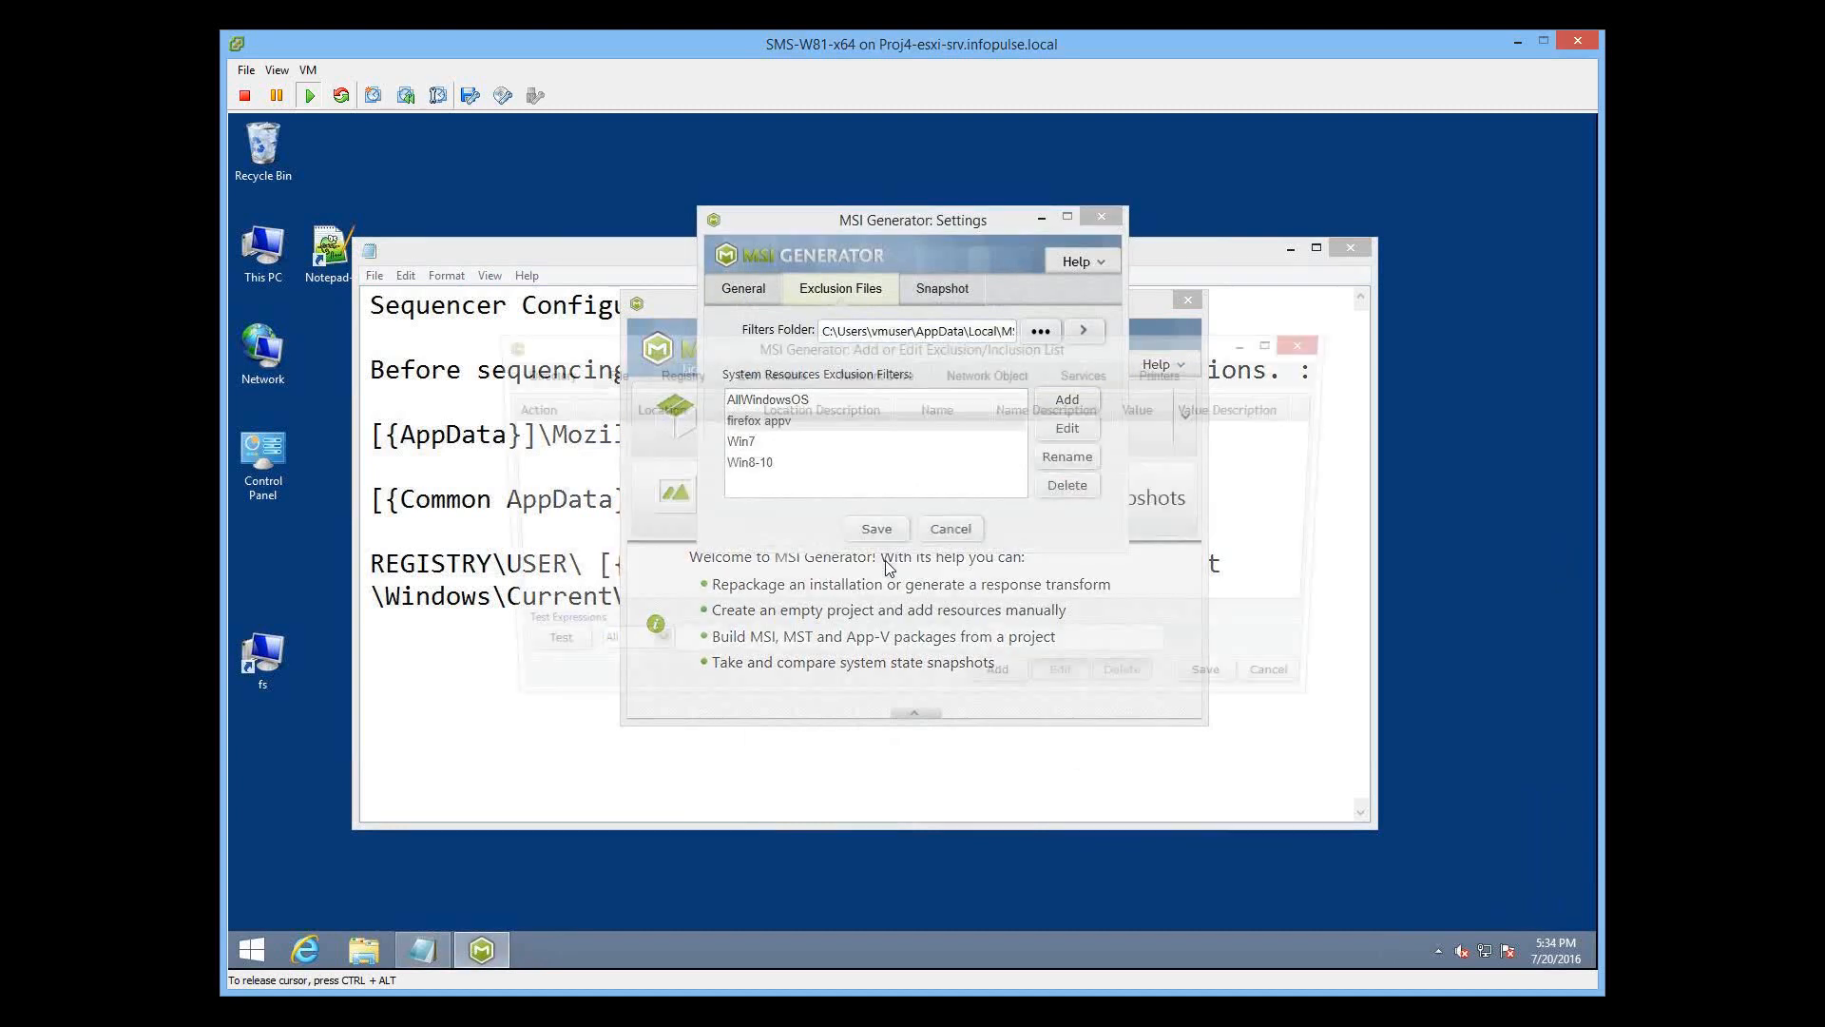
Step: Copy the ^%AppData%\\Mozilla expression from the exclusions note, add it as a directory exclusion location, and save the list
click(505, 253)
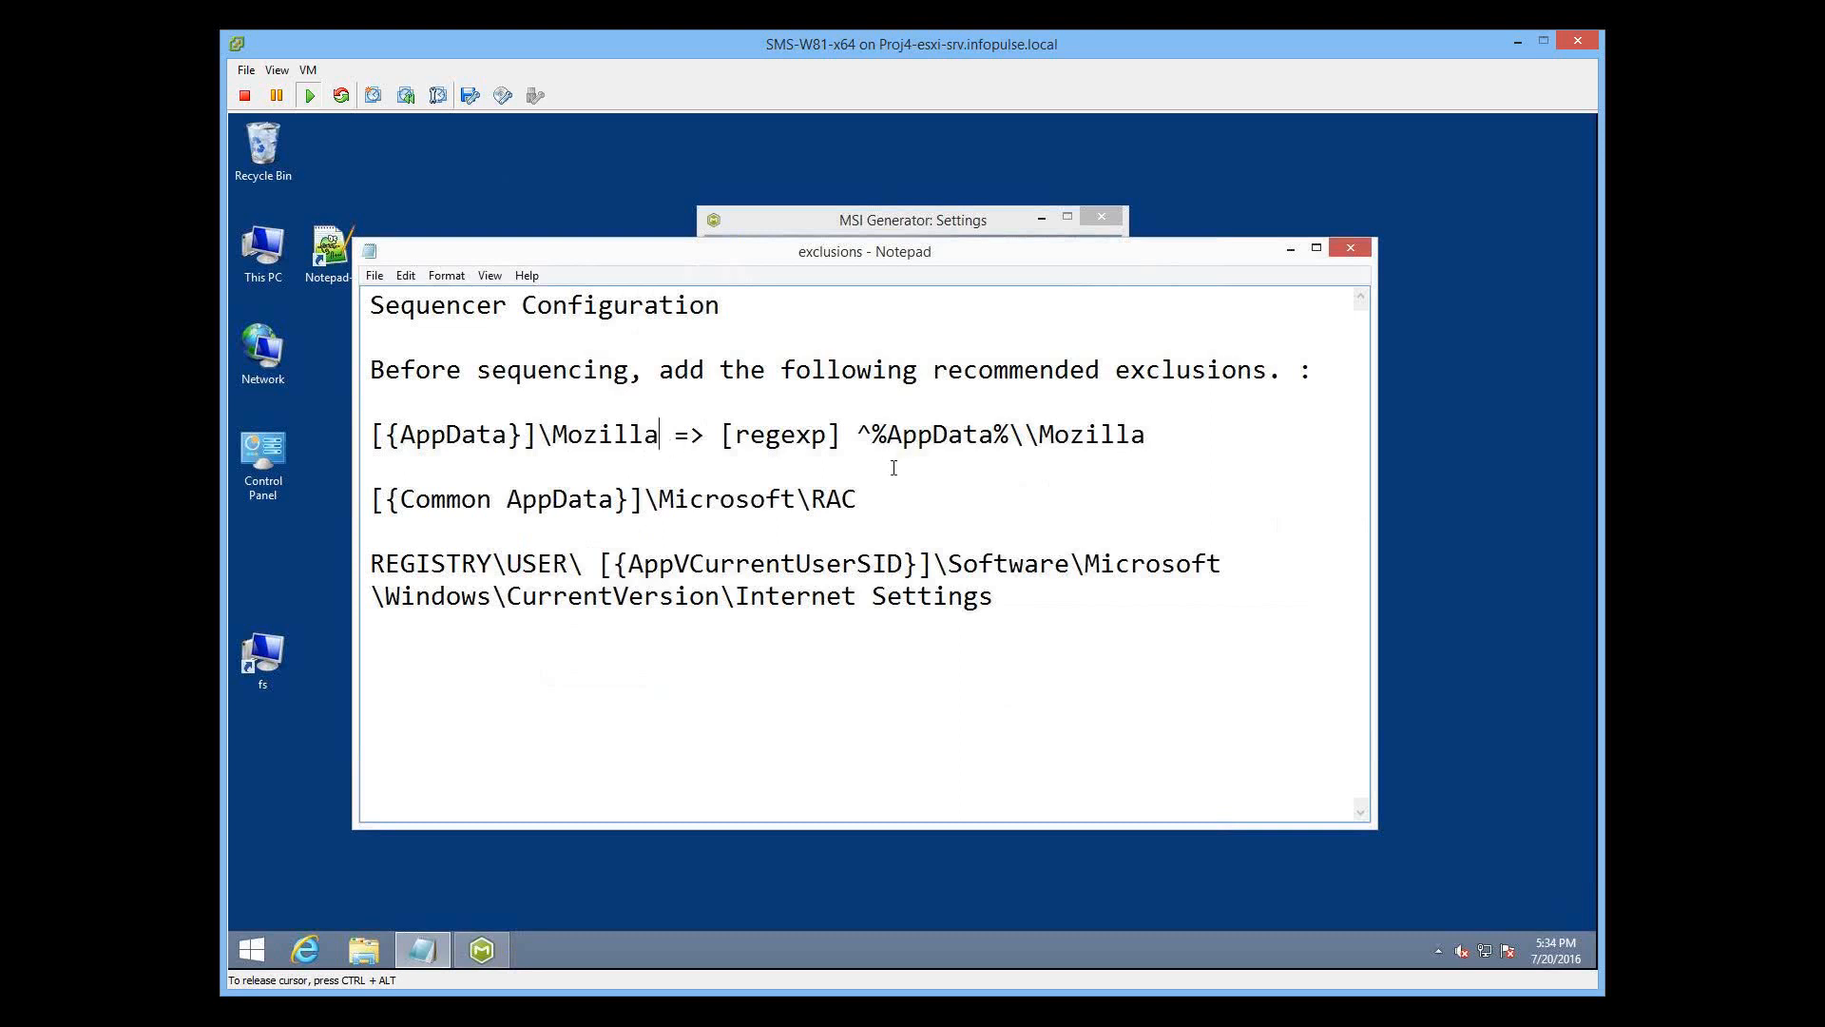
drag(866, 436, 1151, 443)
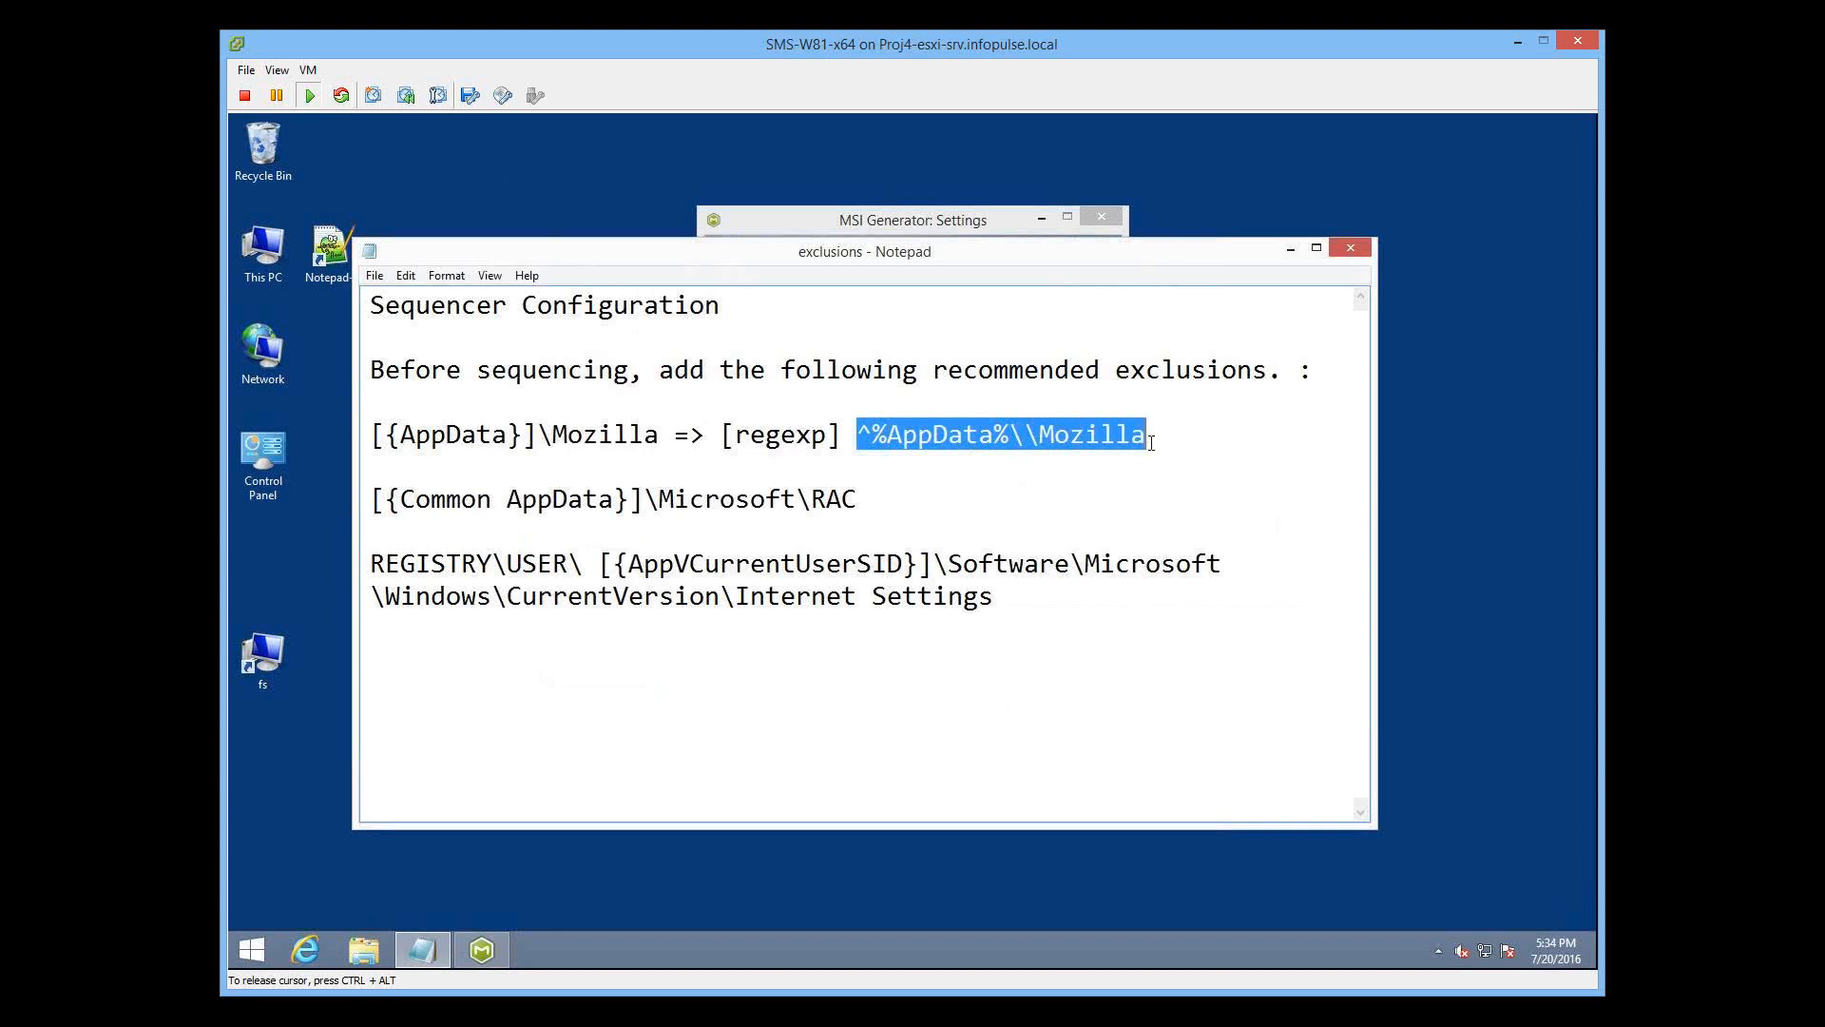
right_click(1093, 435)
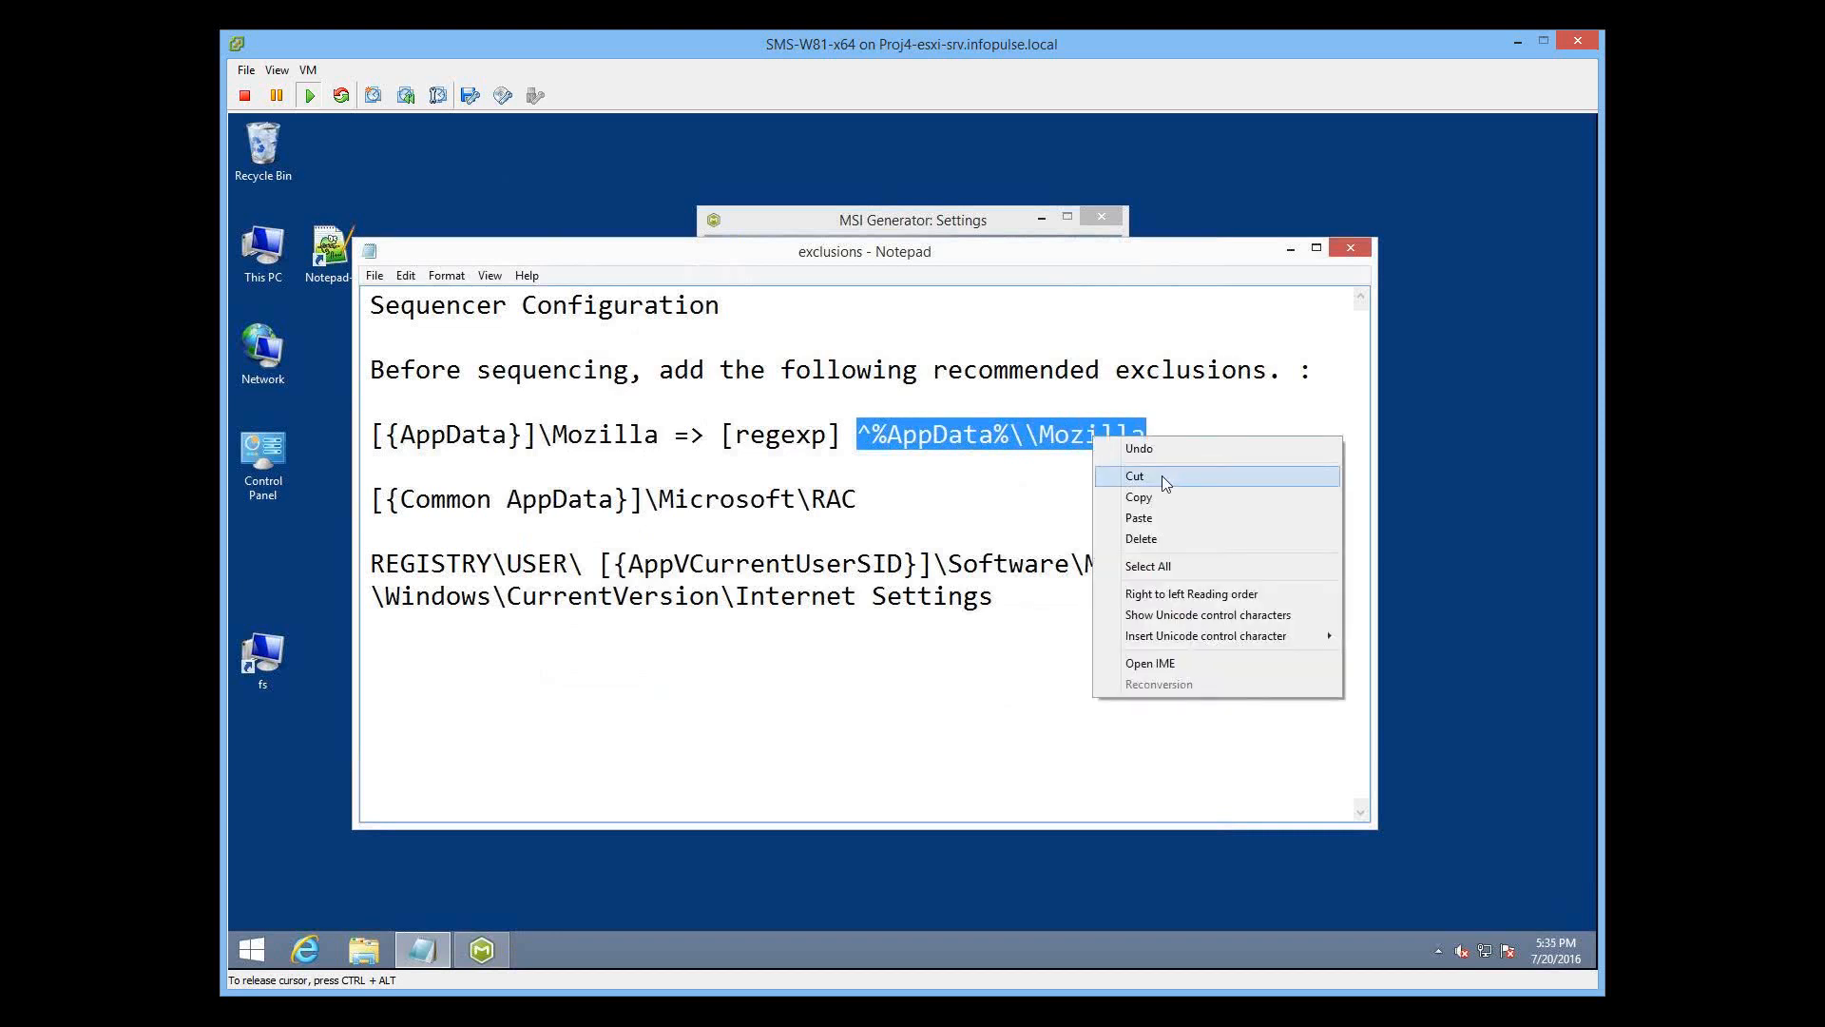
click(1158, 496)
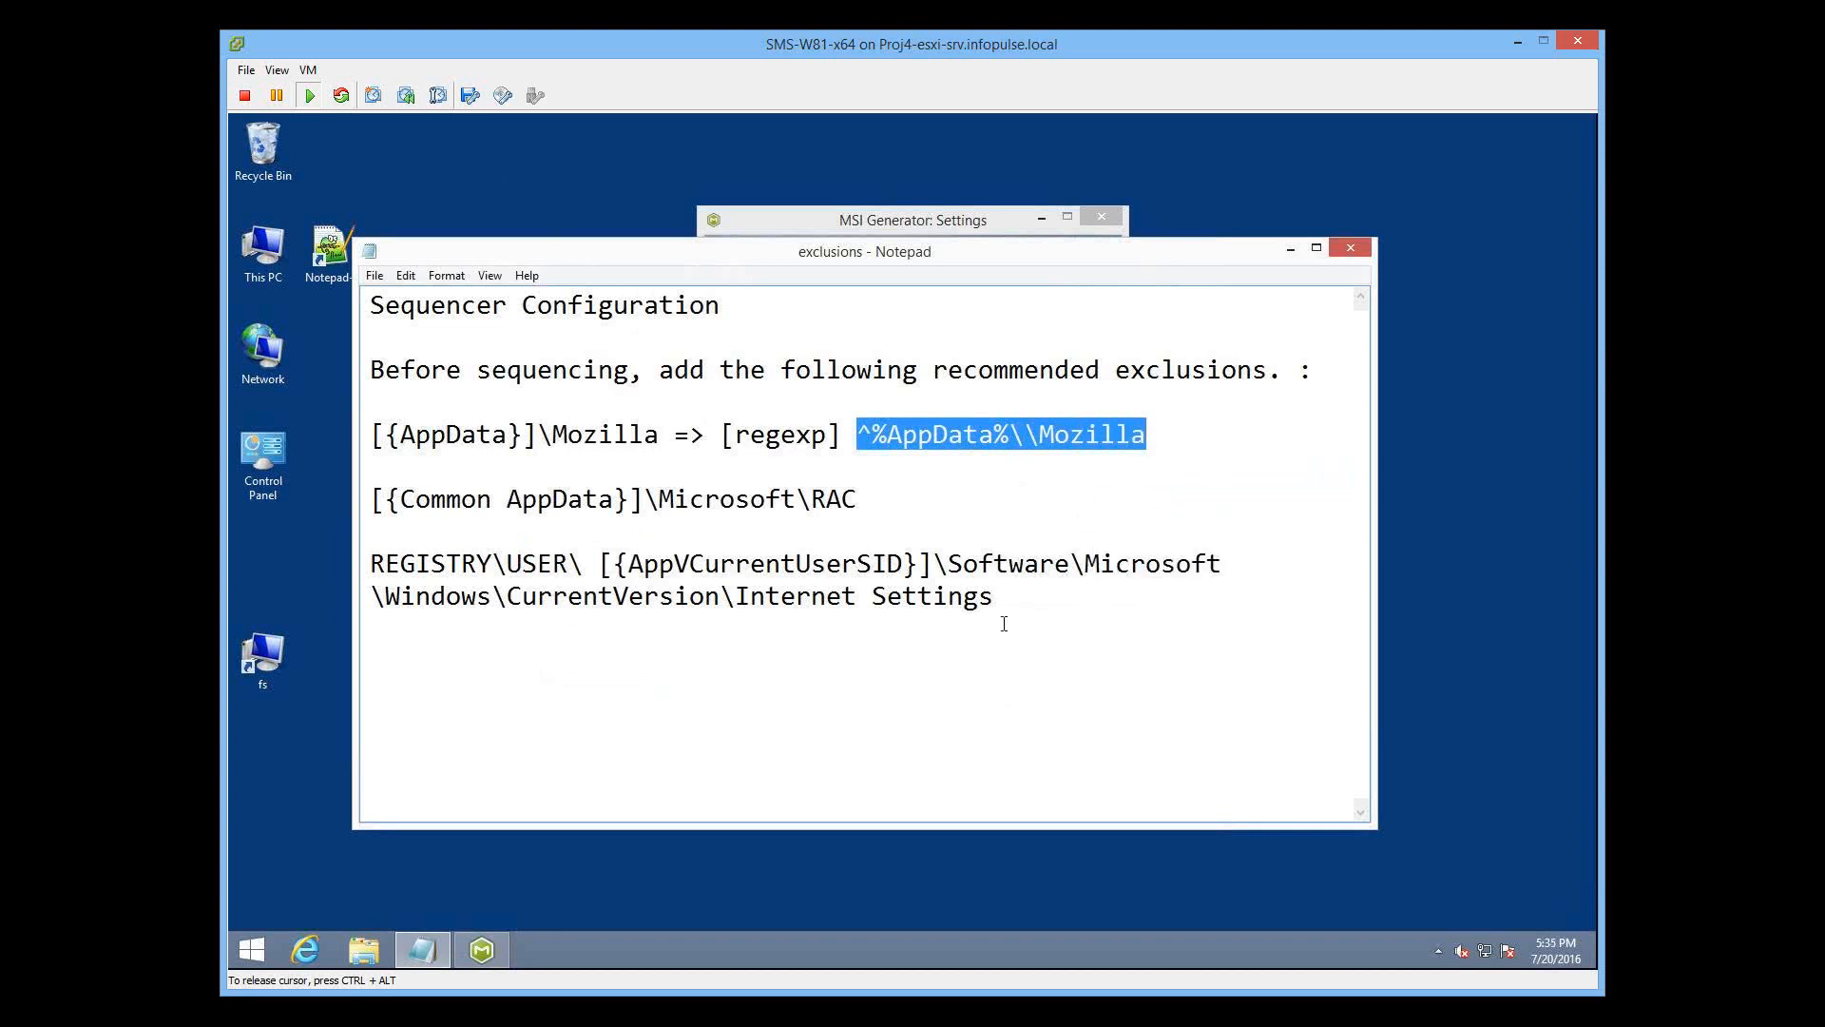
click(482, 949)
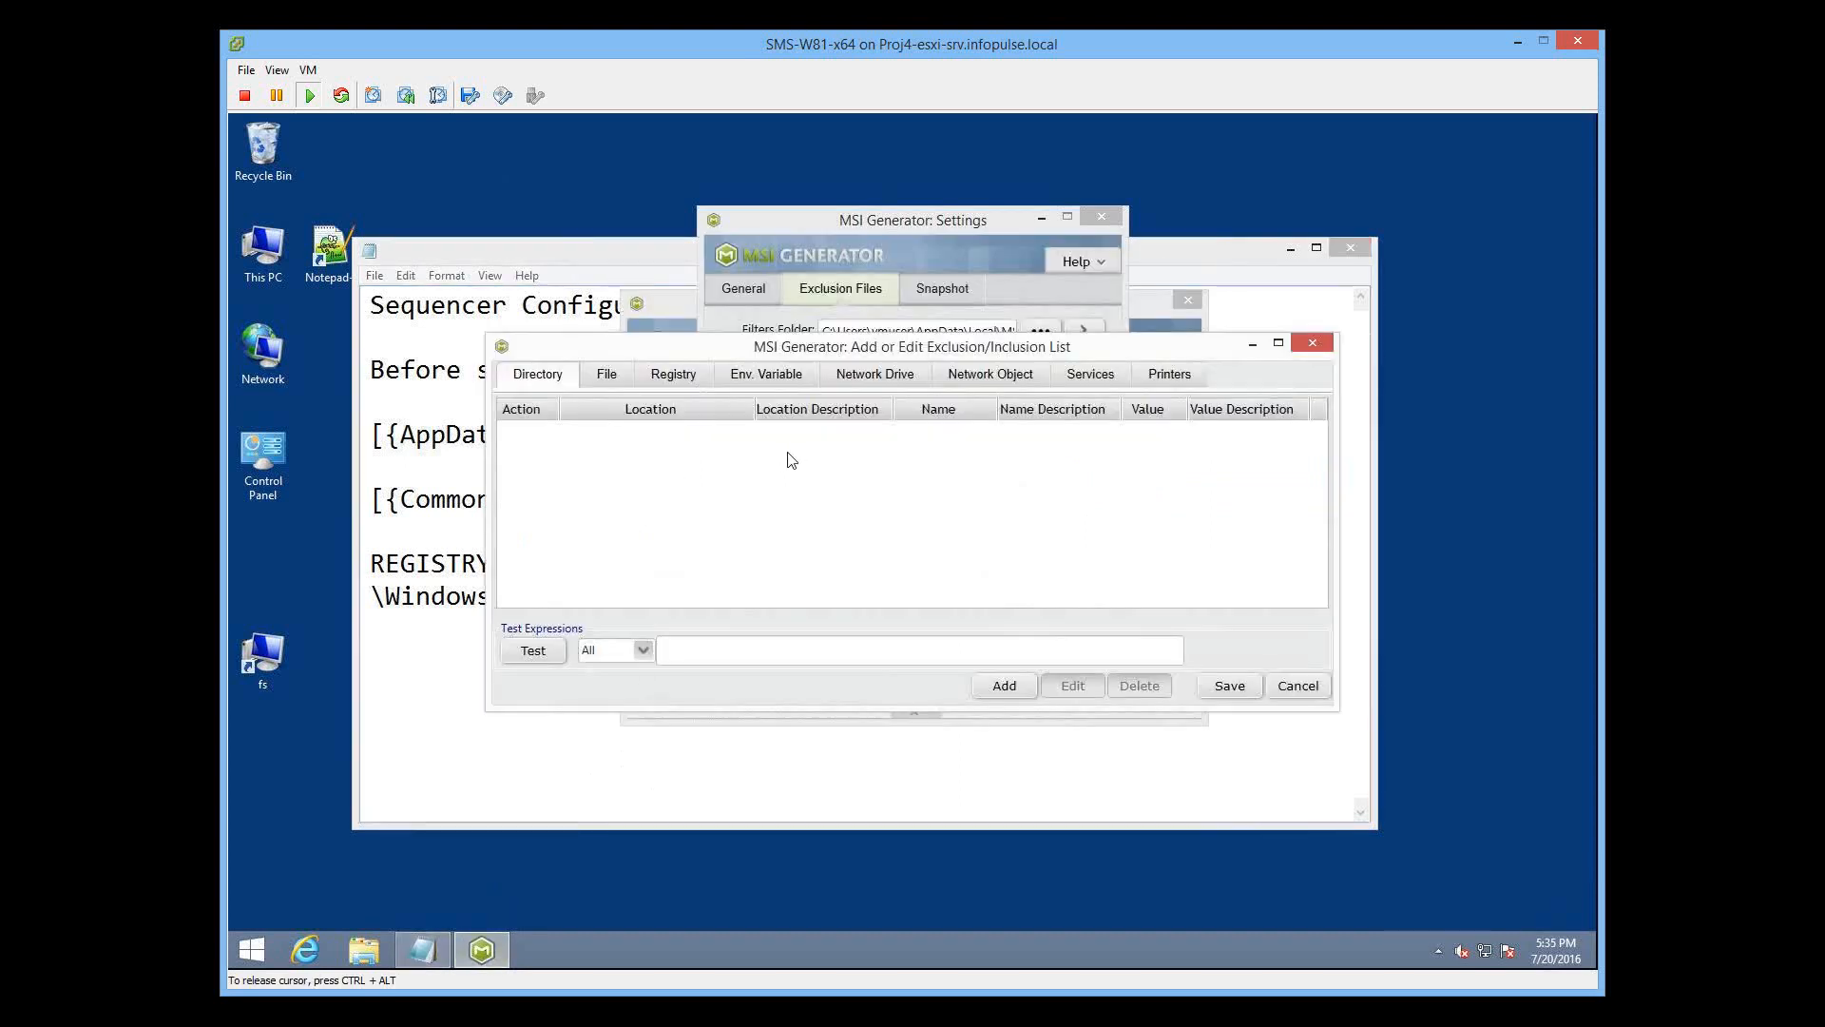
click(1005, 686)
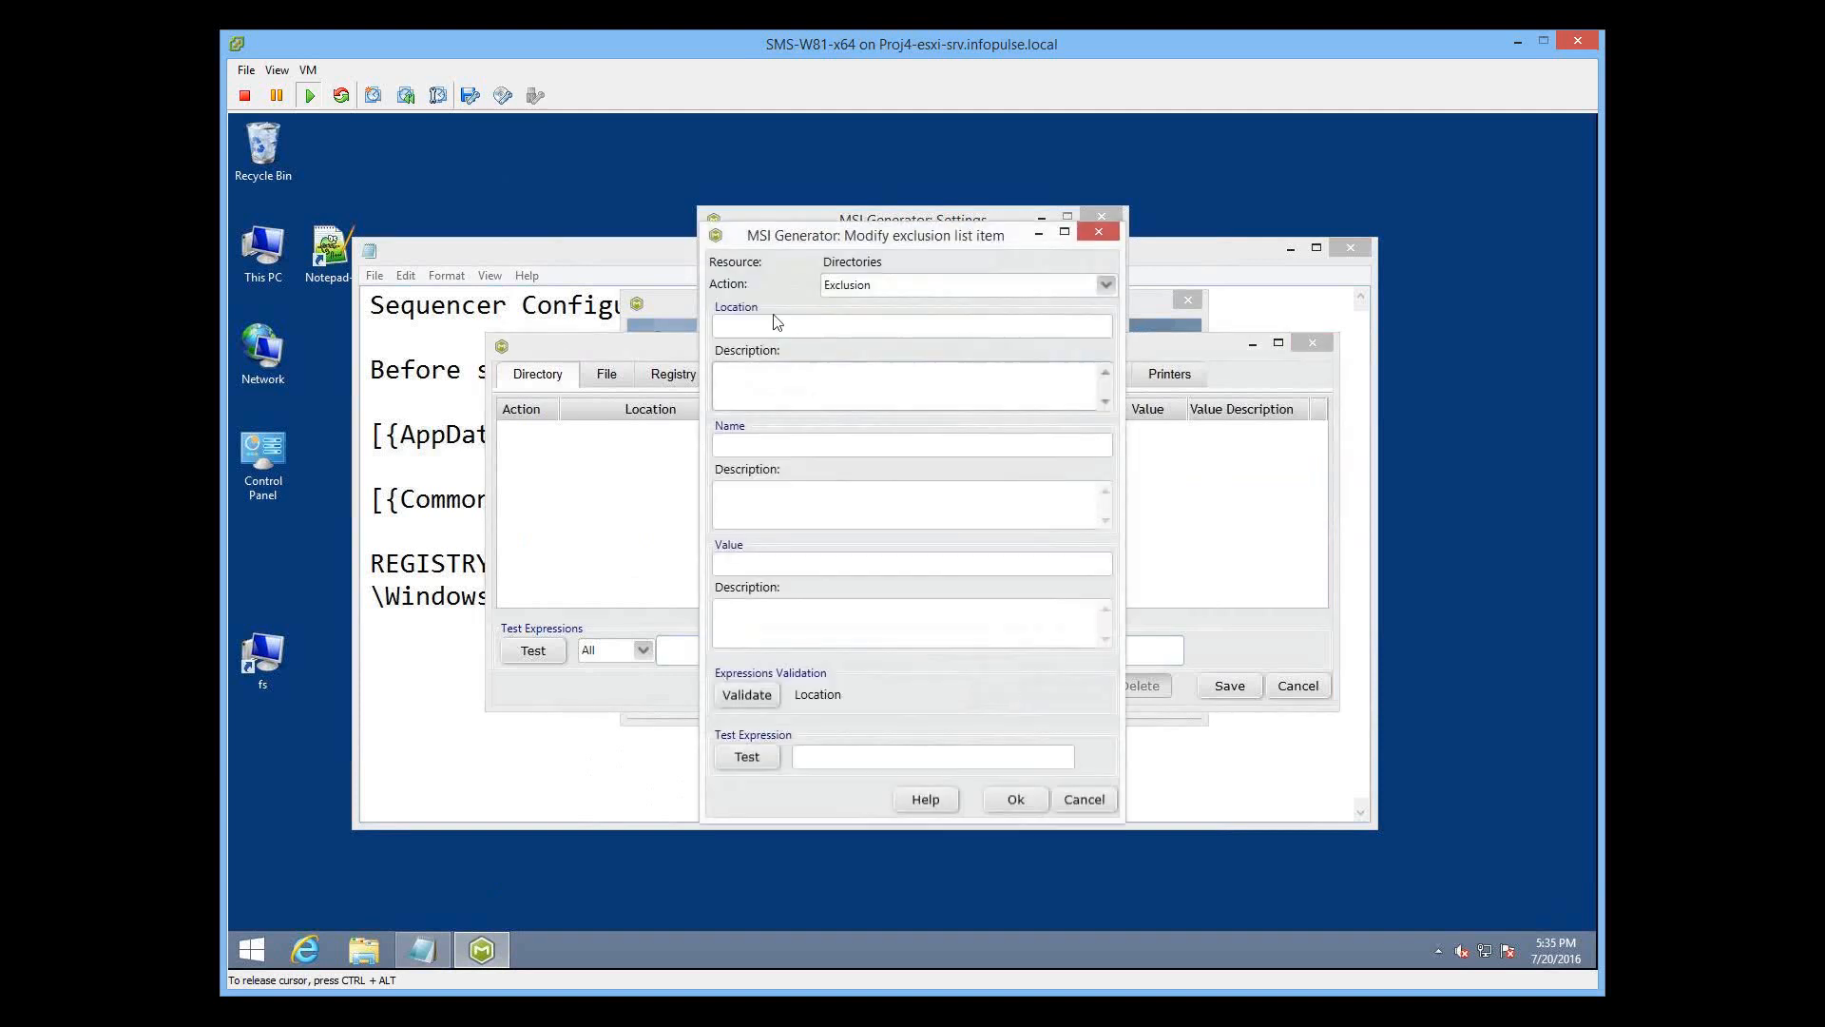
key(ctrl+v)
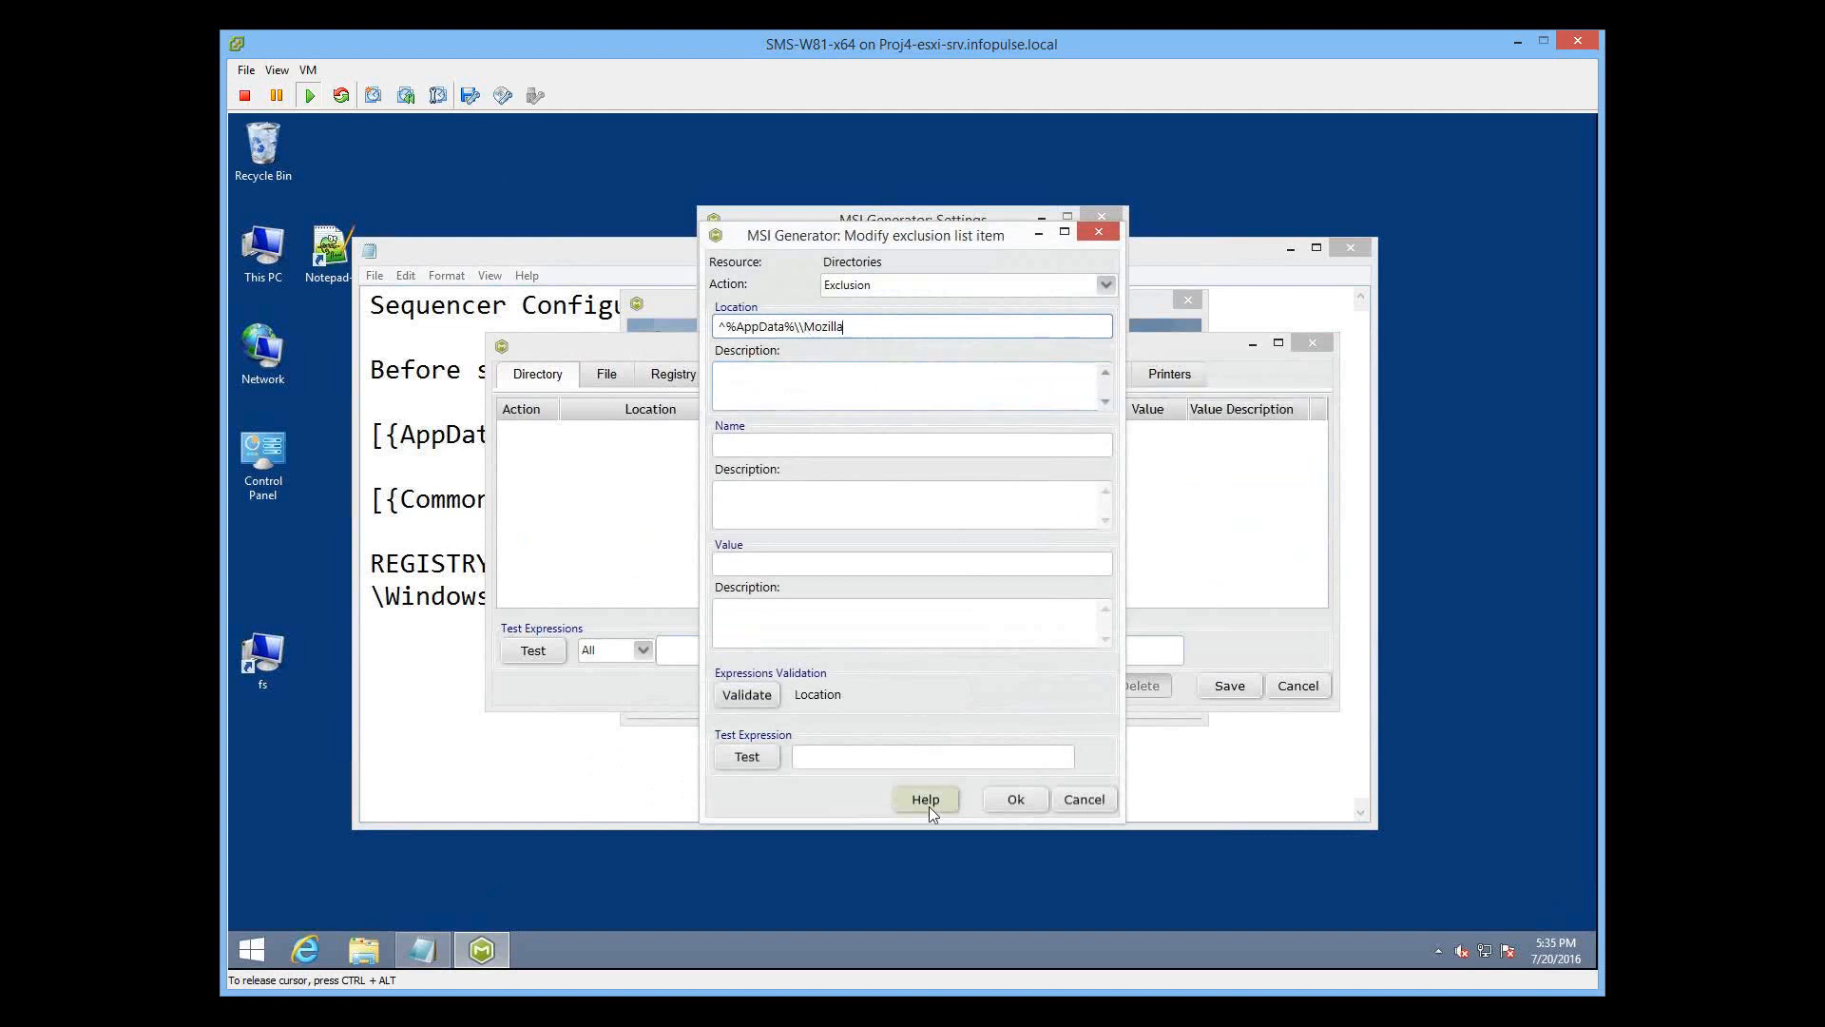
click(1013, 800)
click(1227, 686)
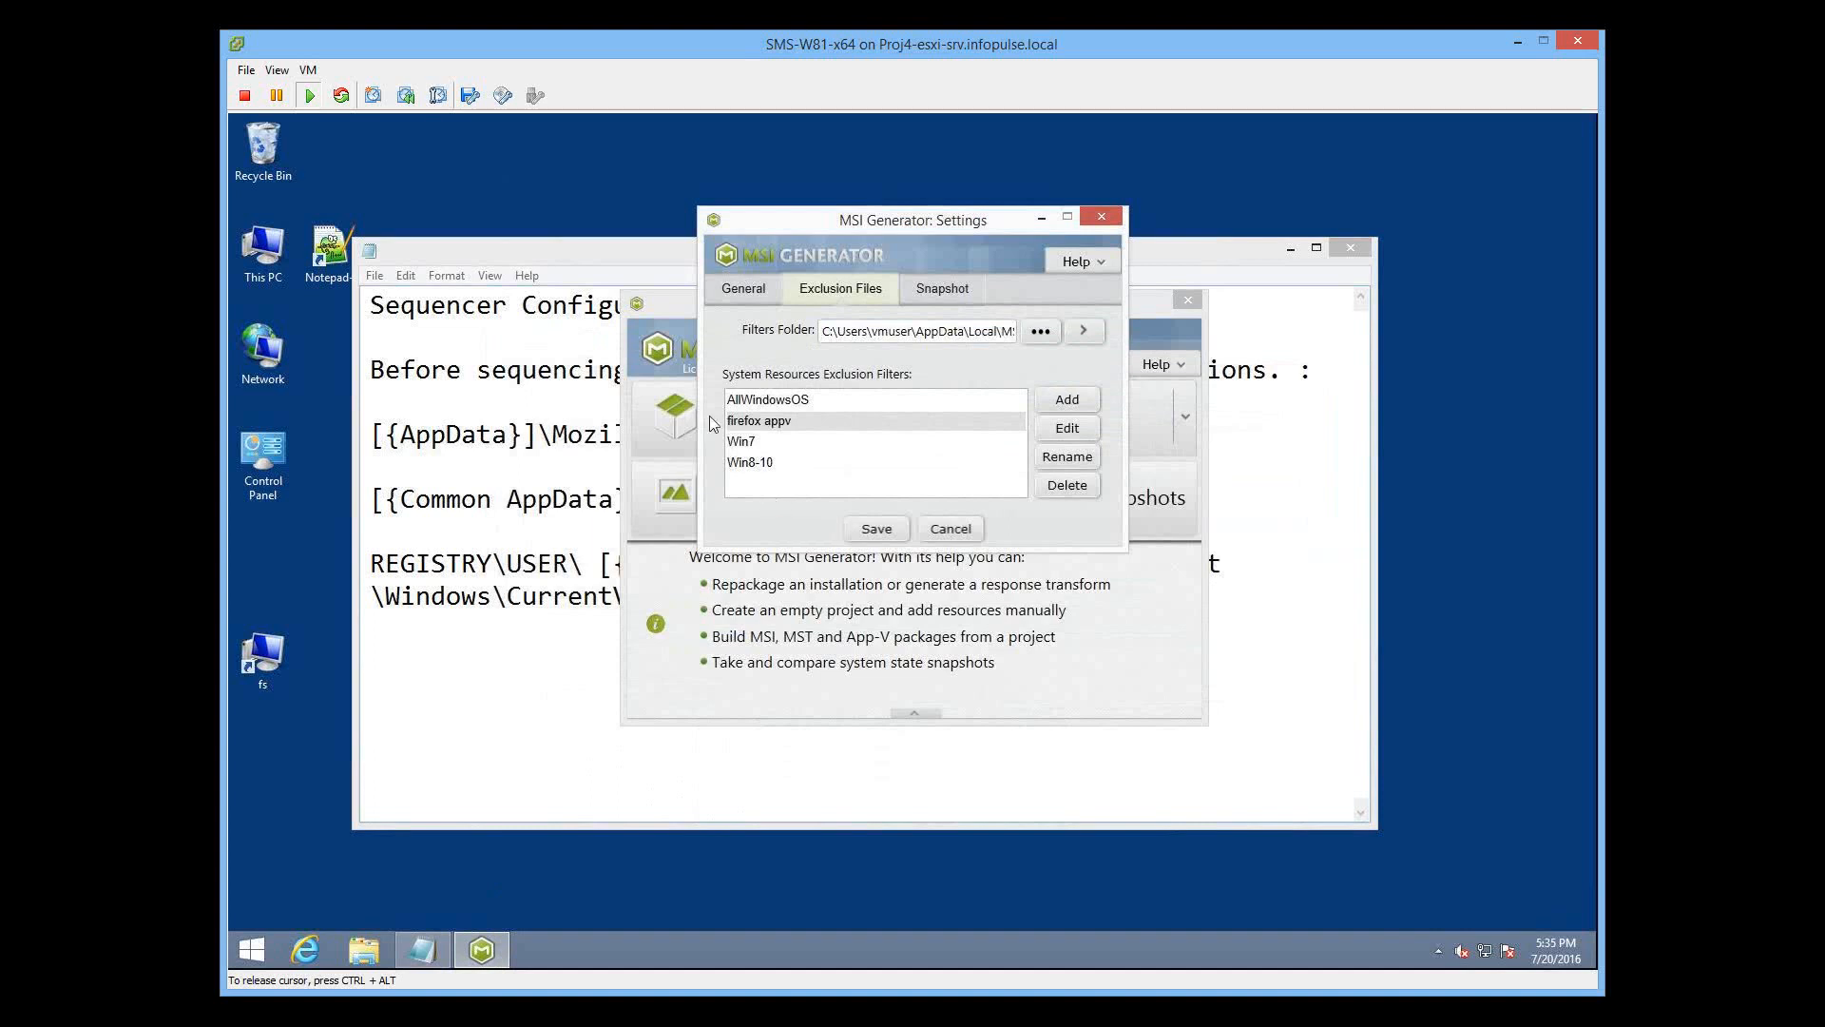
Step: Check the remaining recommended exclusions in the note and save the MSI Generator settings
click(440, 489)
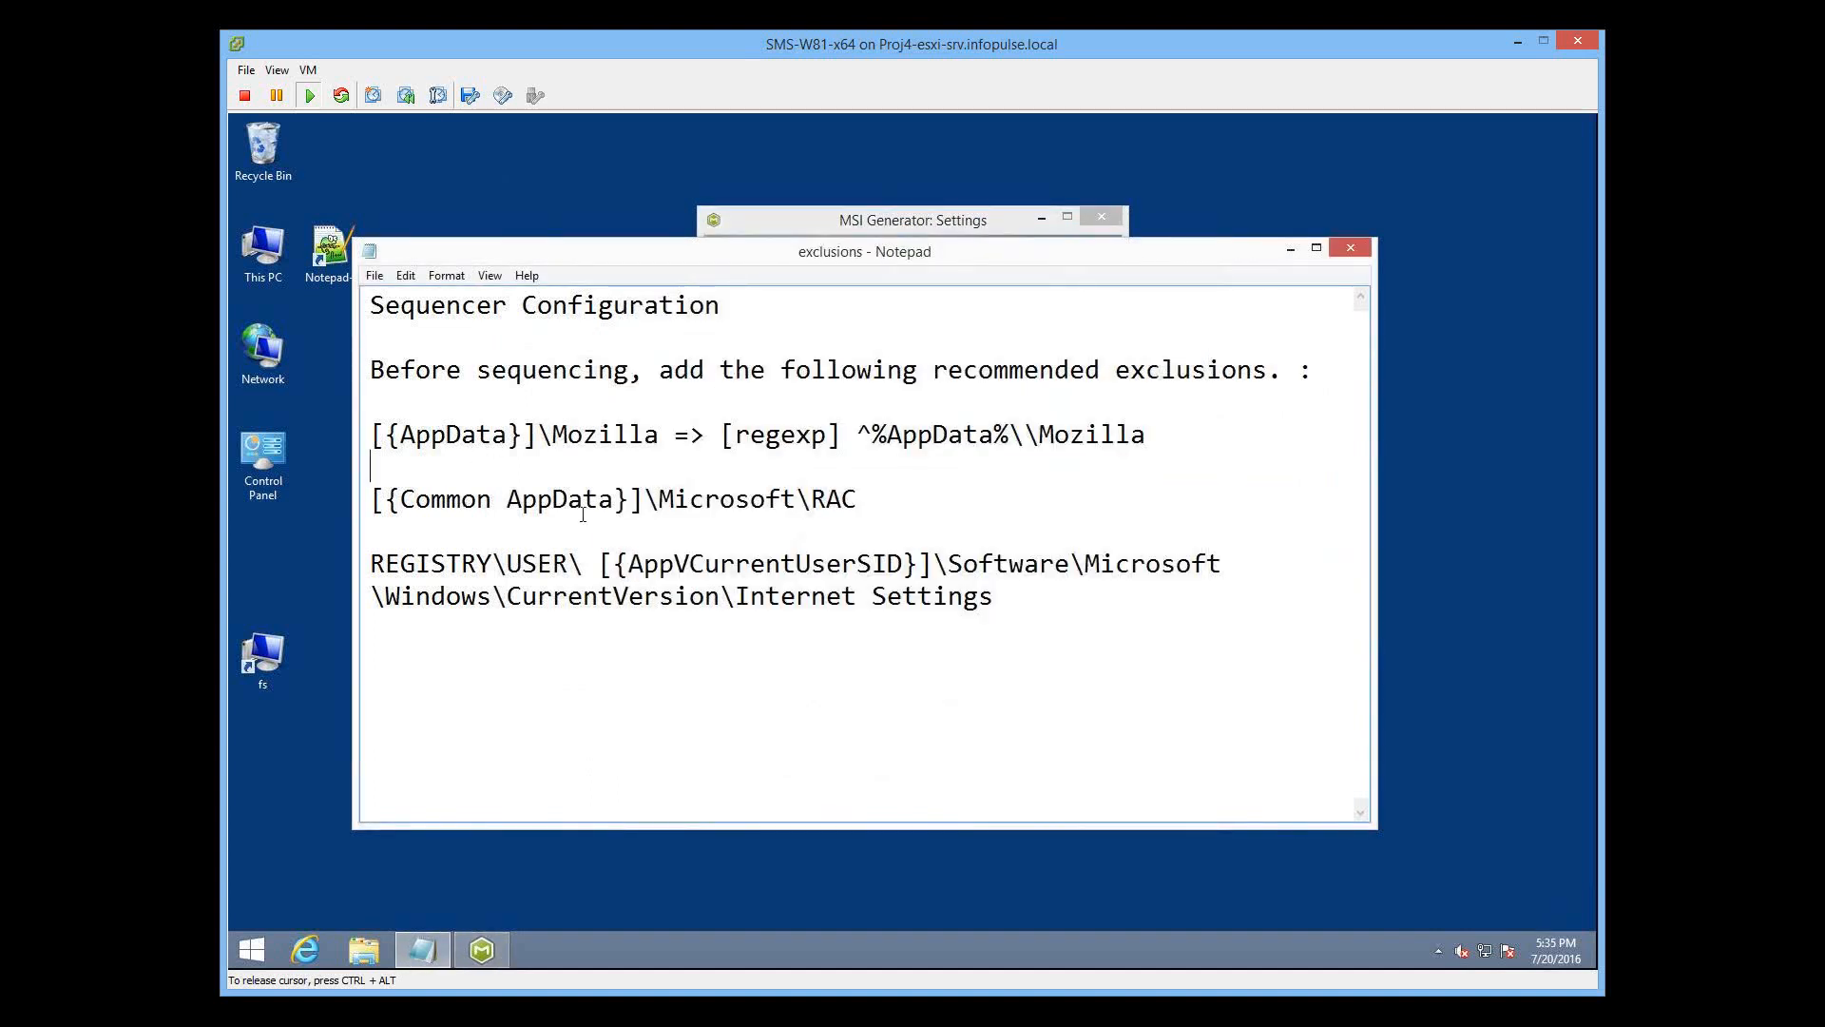
click(785, 221)
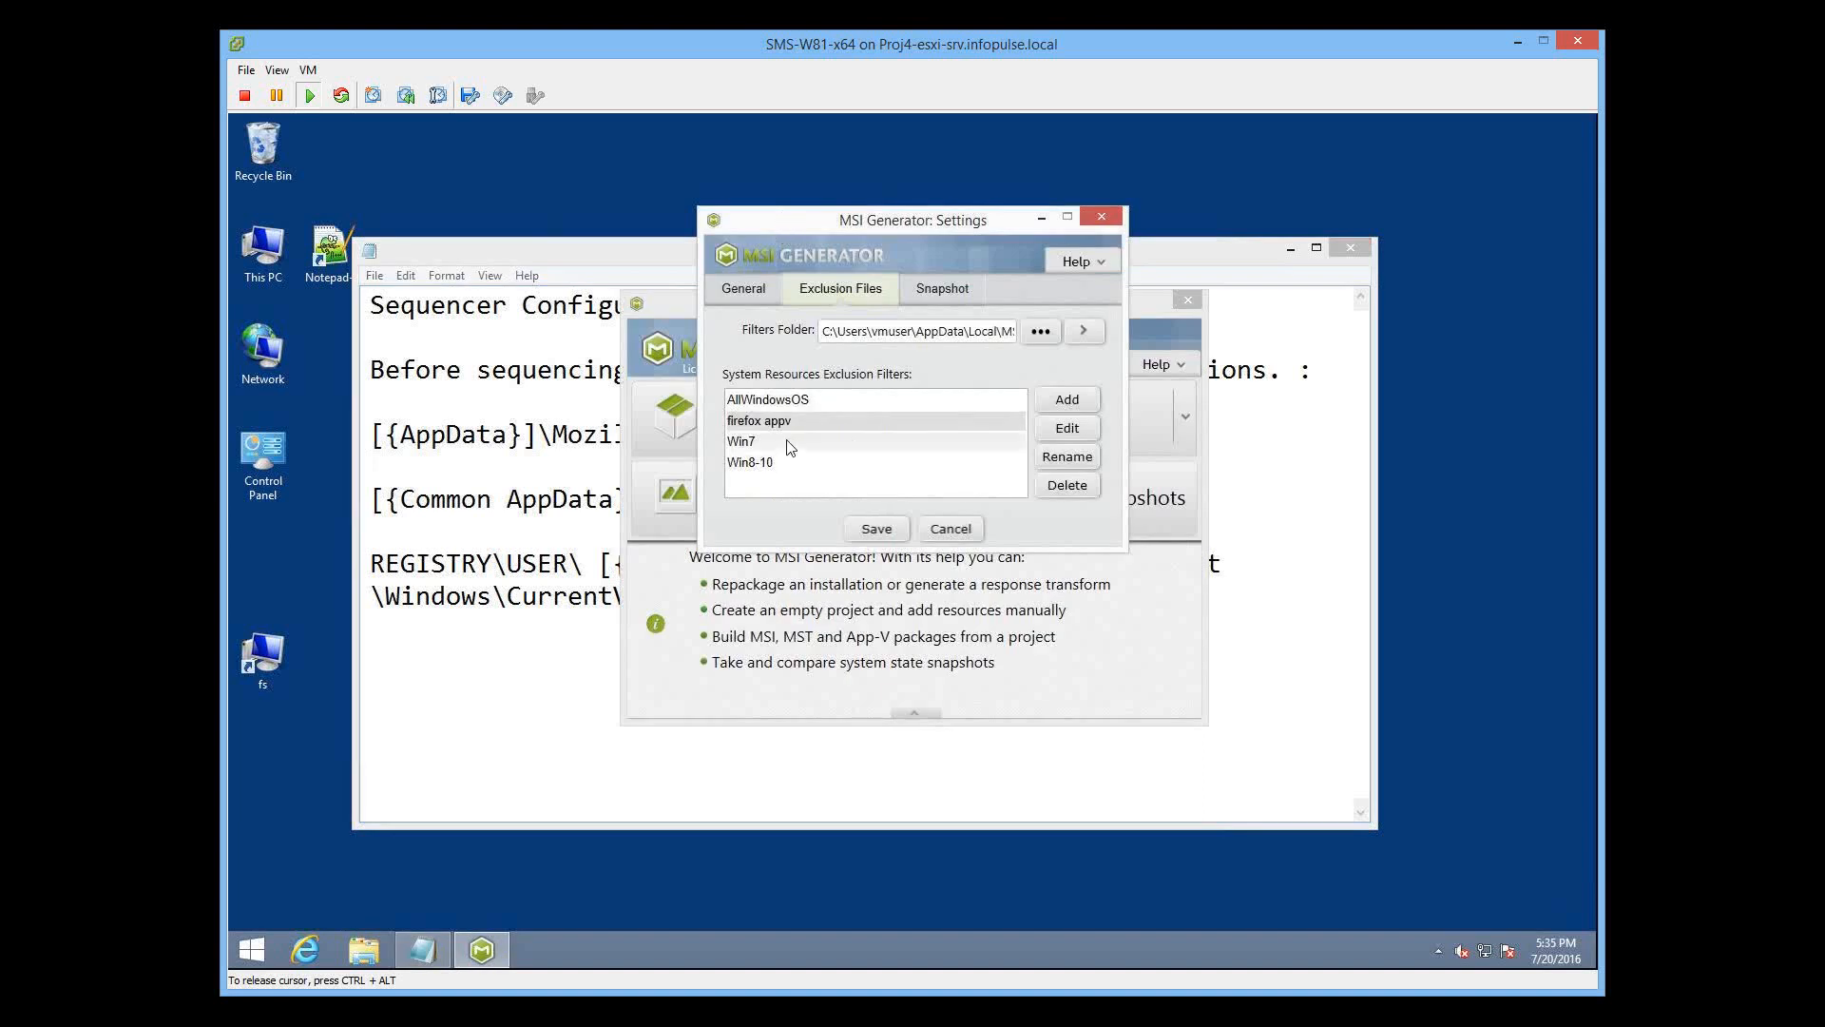
click(875, 530)
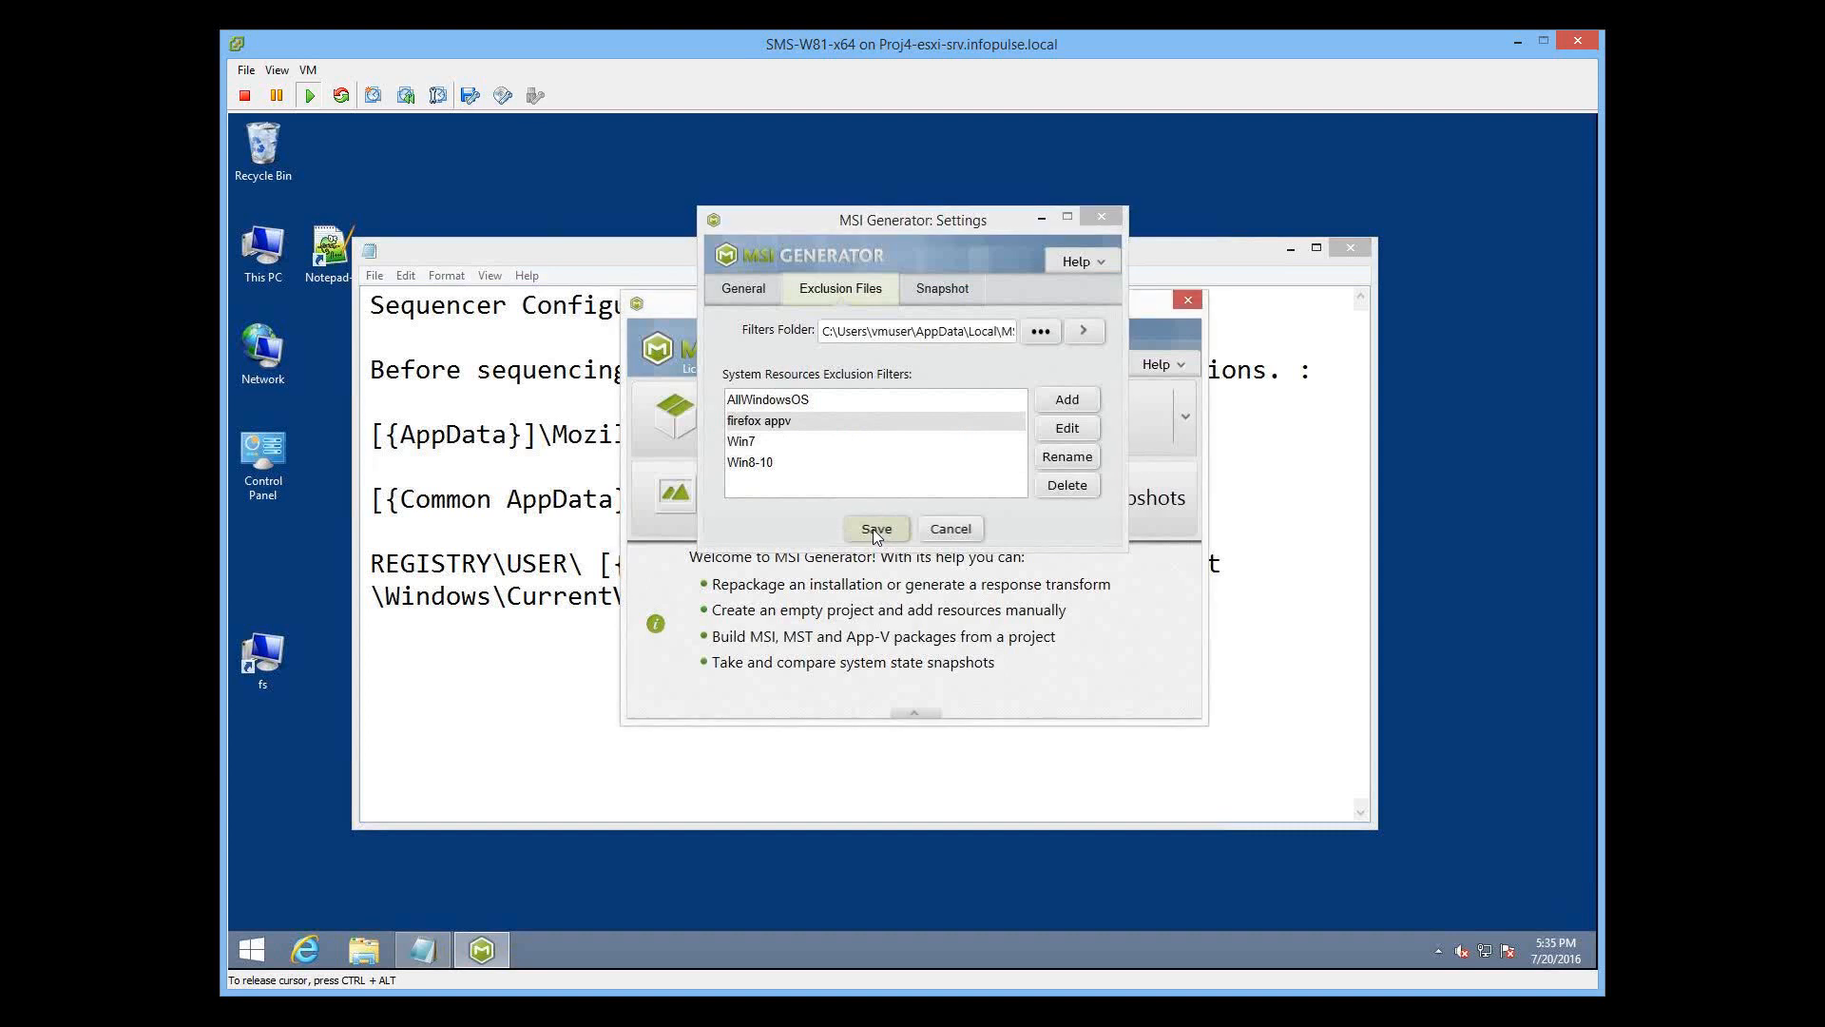
Step: Start a new package project using the Snapshots capture method and exclude Permissions from the first system snapshot
click(835, 402)
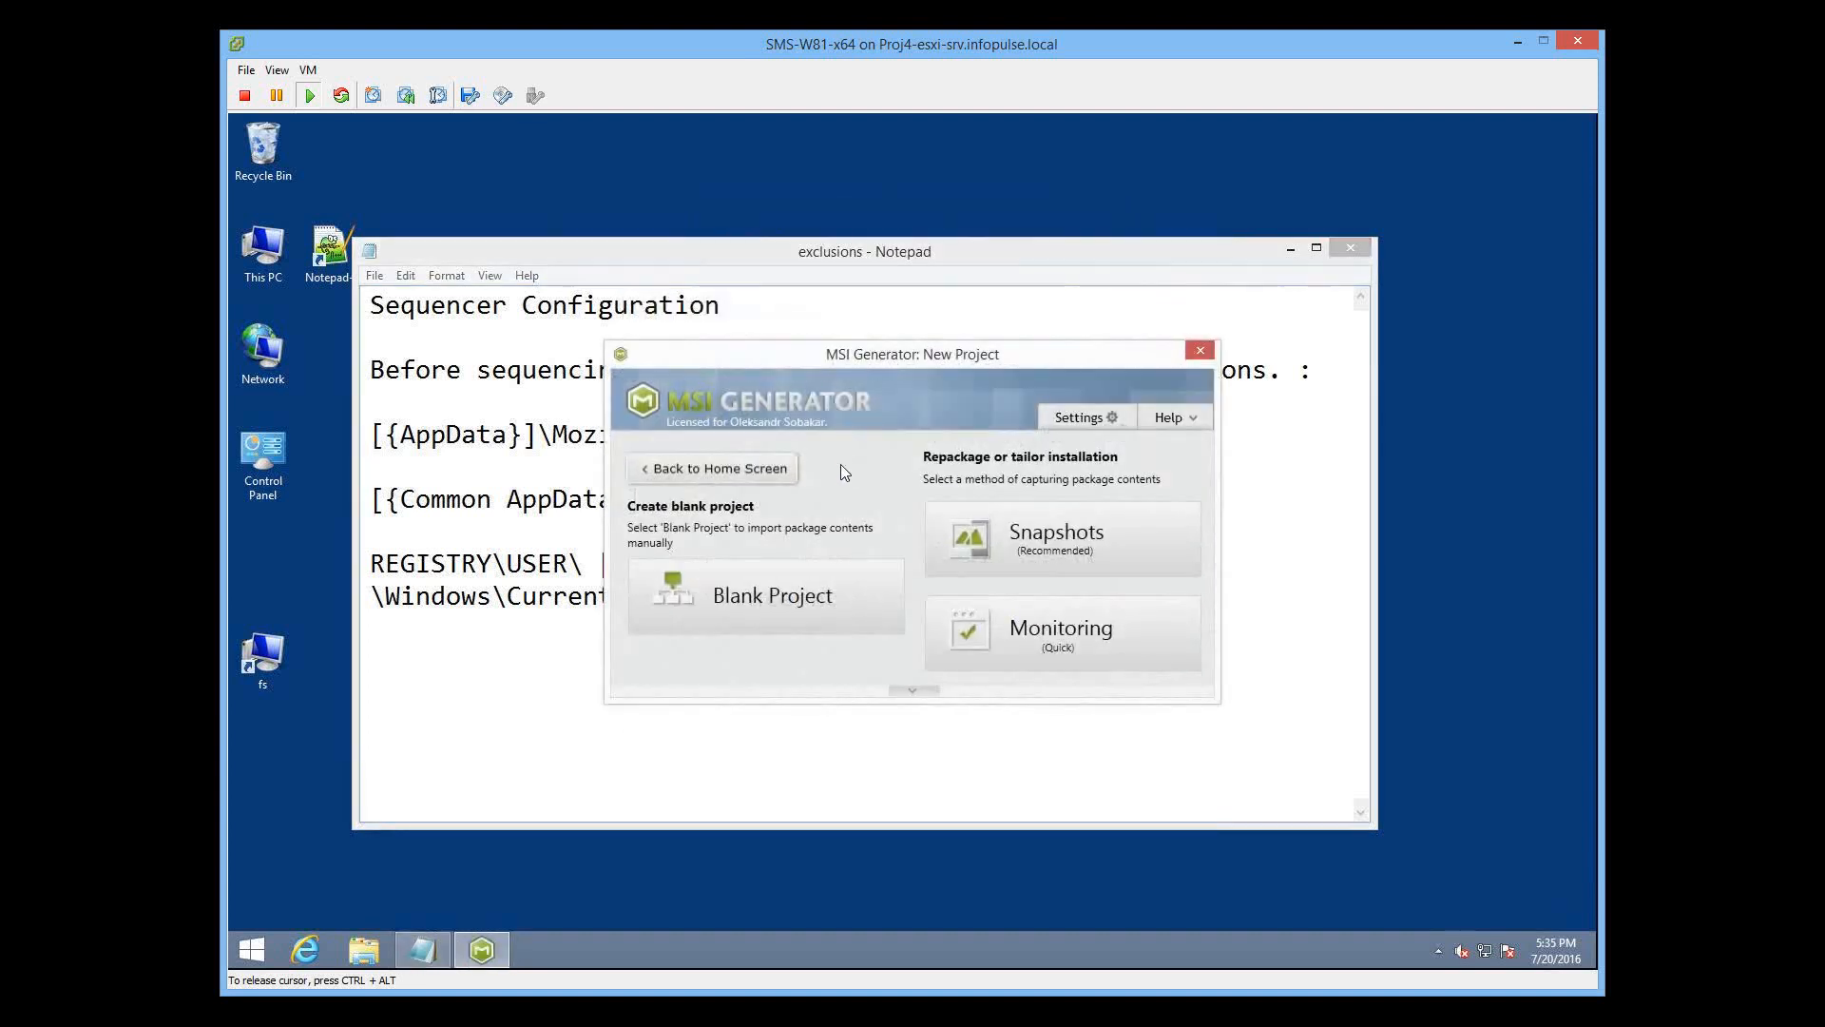
click(1123, 533)
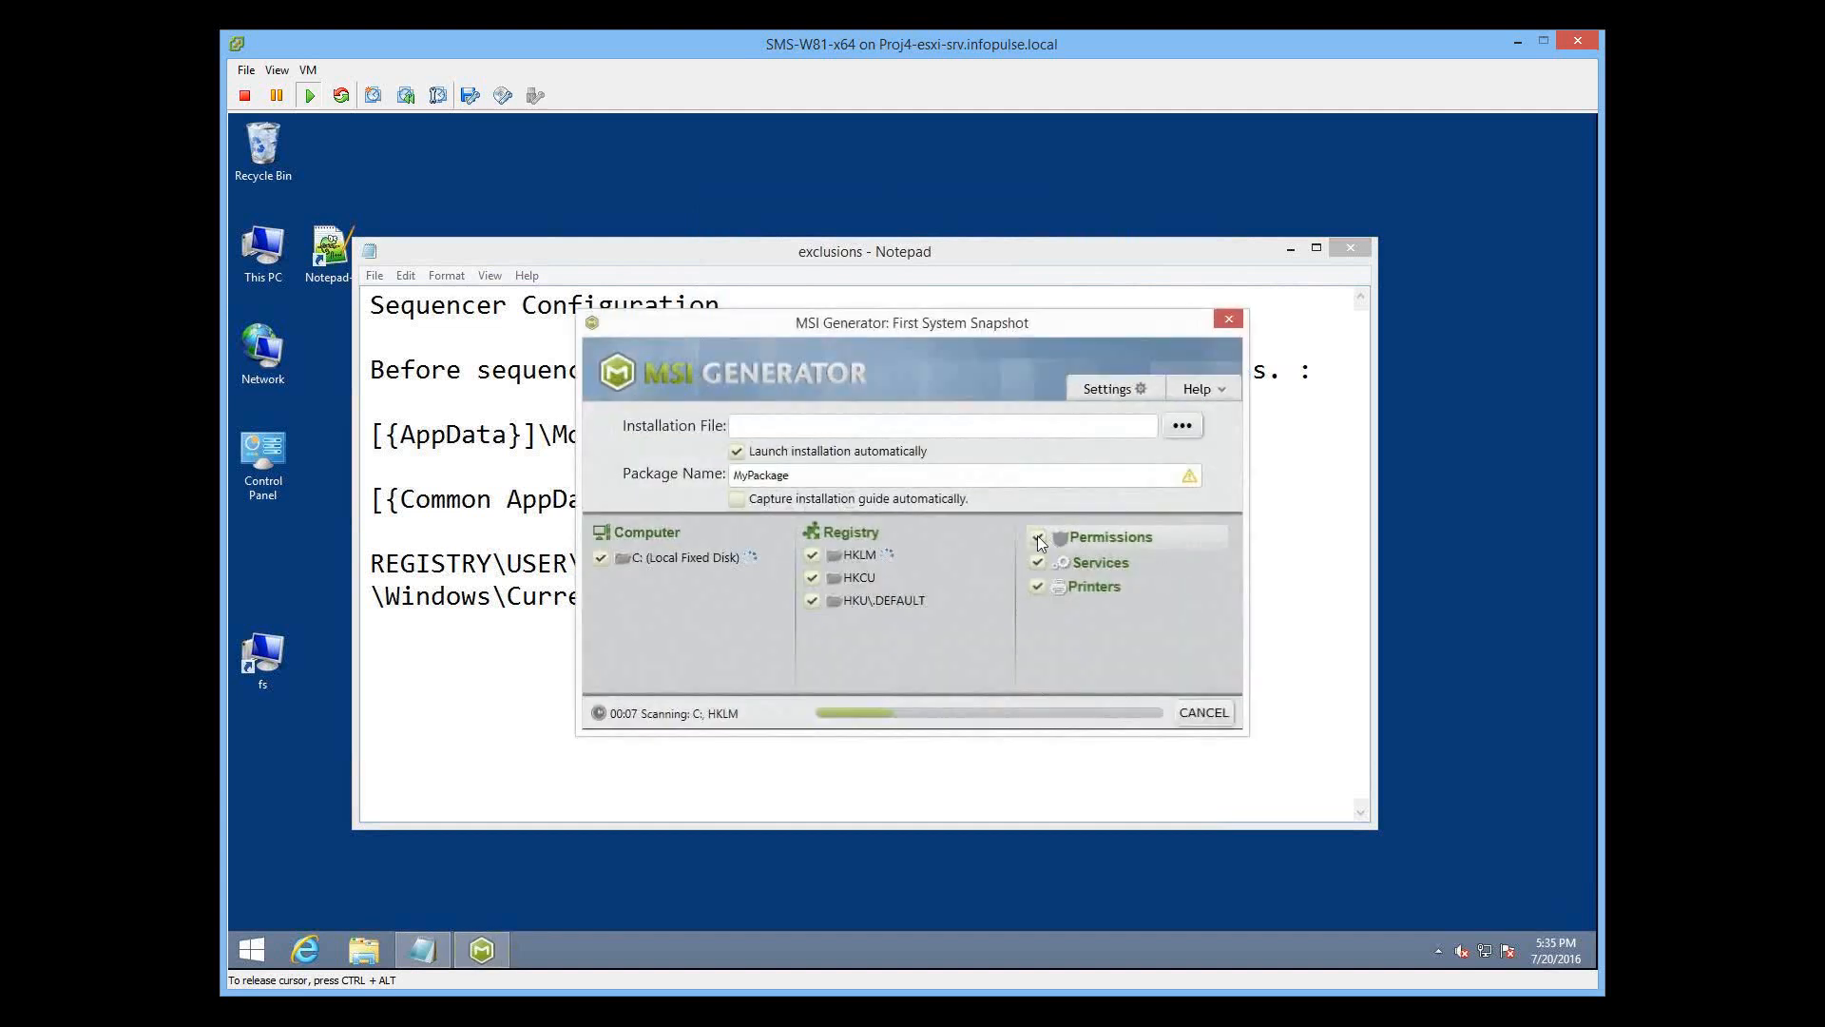
click(1038, 538)
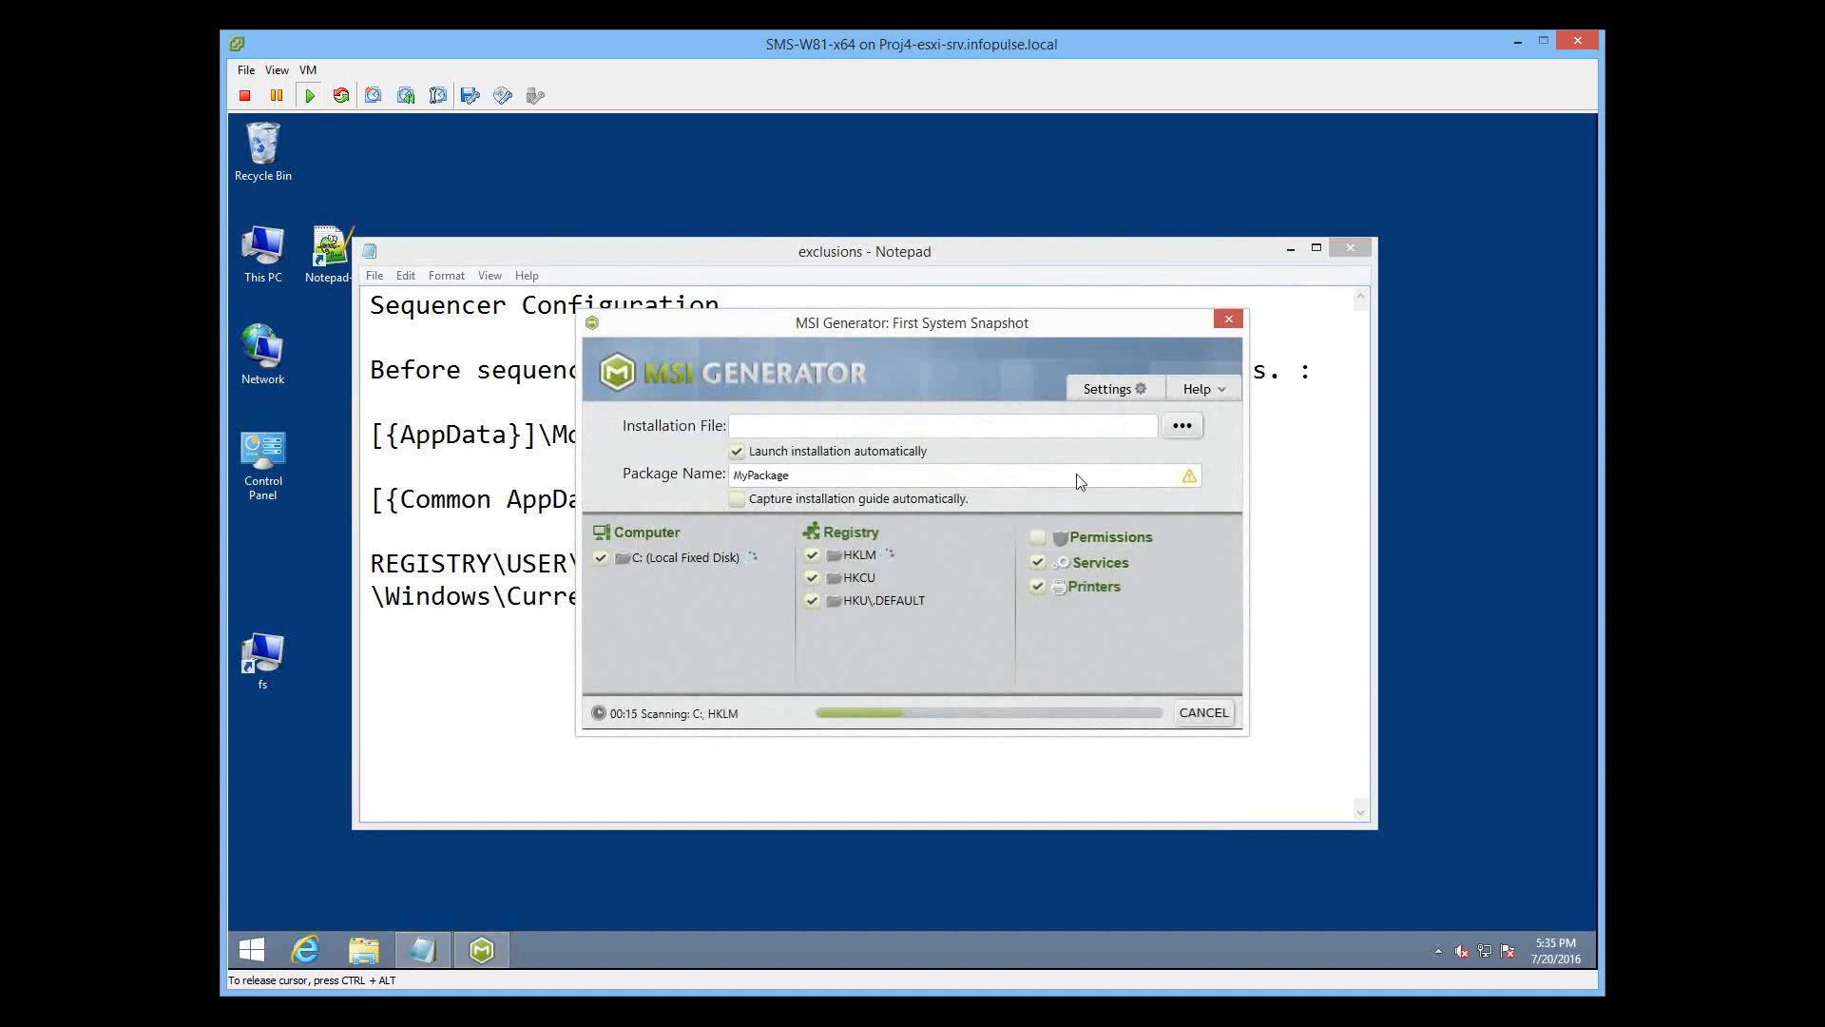
Step: Choose Firefox Setup 47.0.1 from C:\1_Installations as the project's installation file
click(1188, 422)
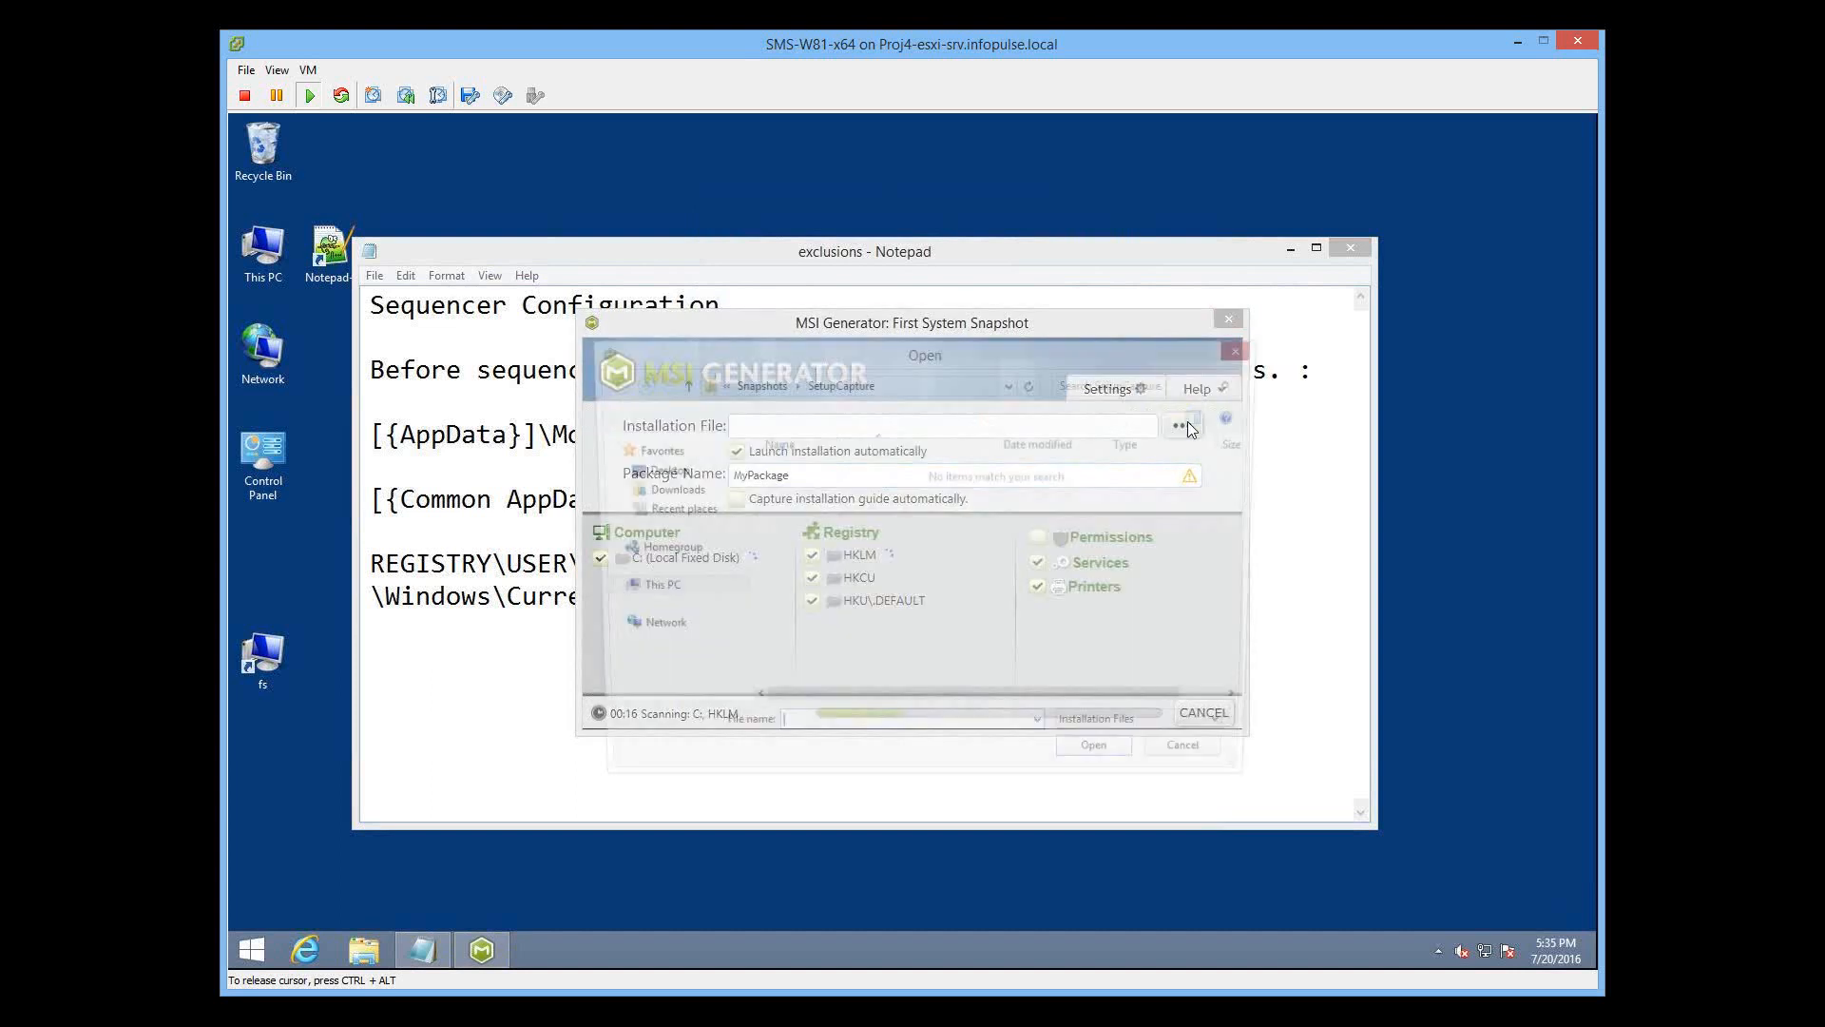
click(660, 591)
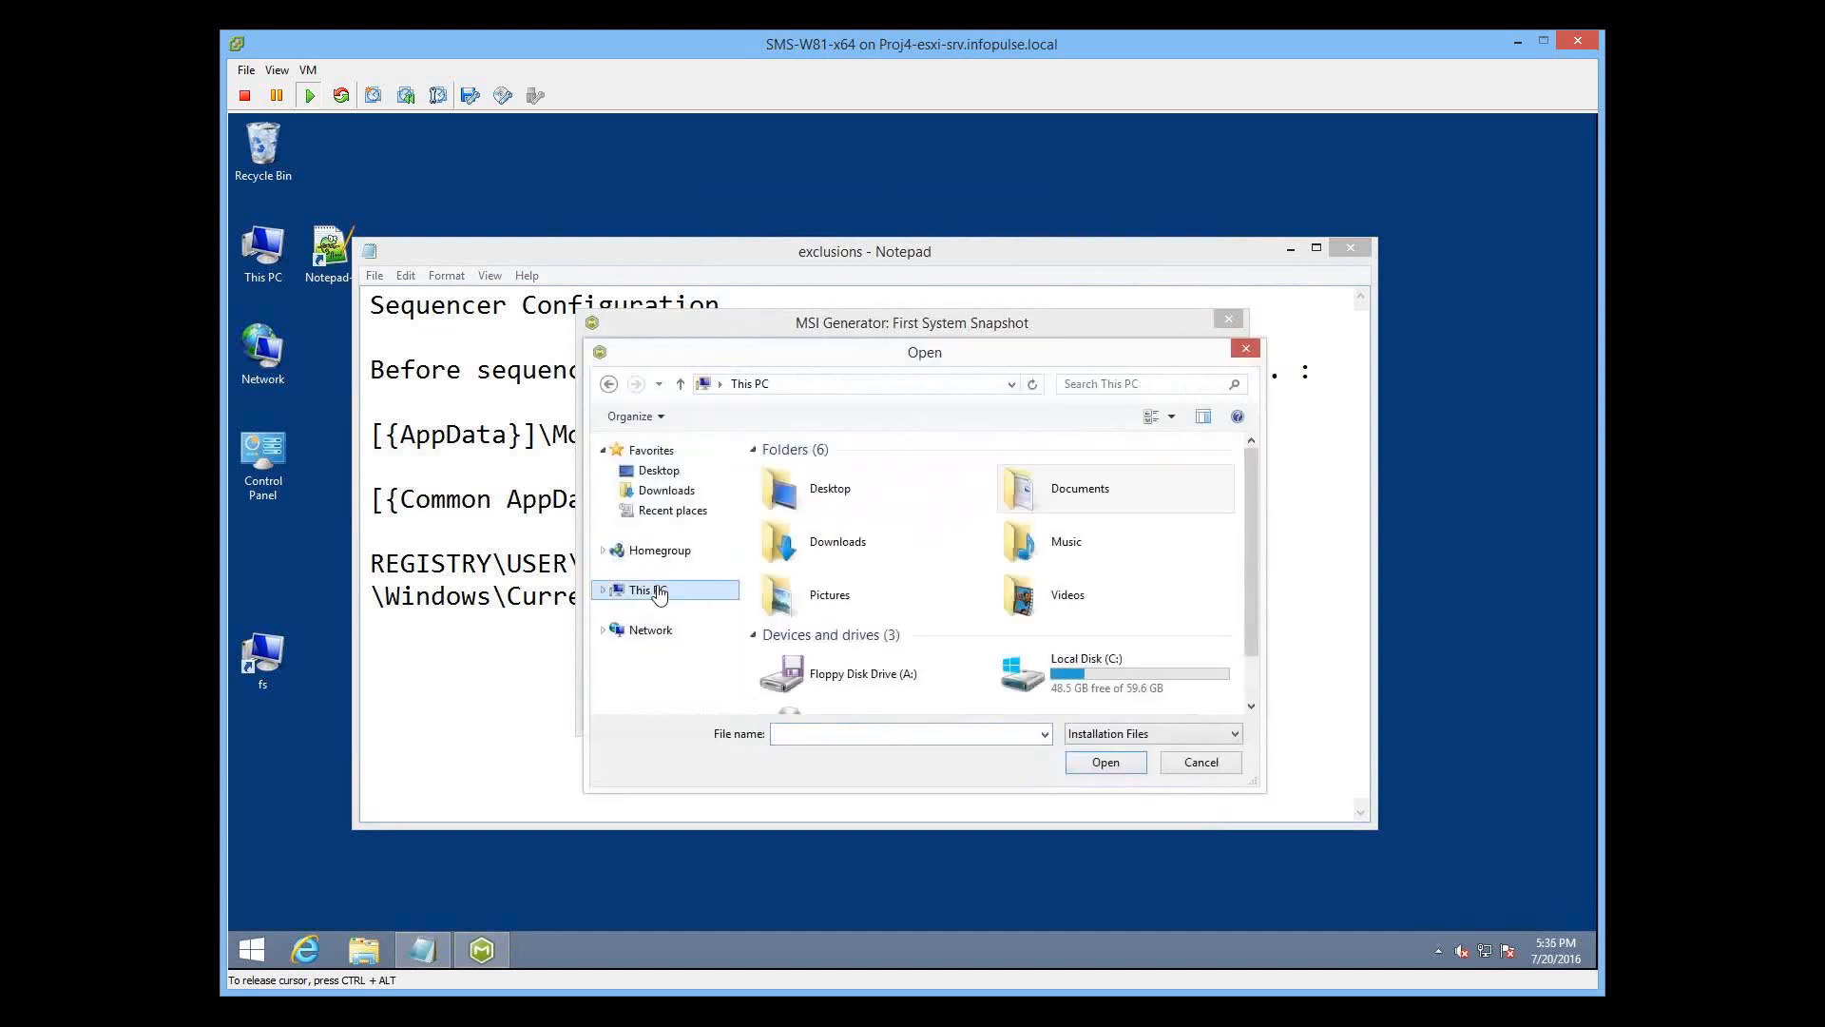
double_click(1093, 665)
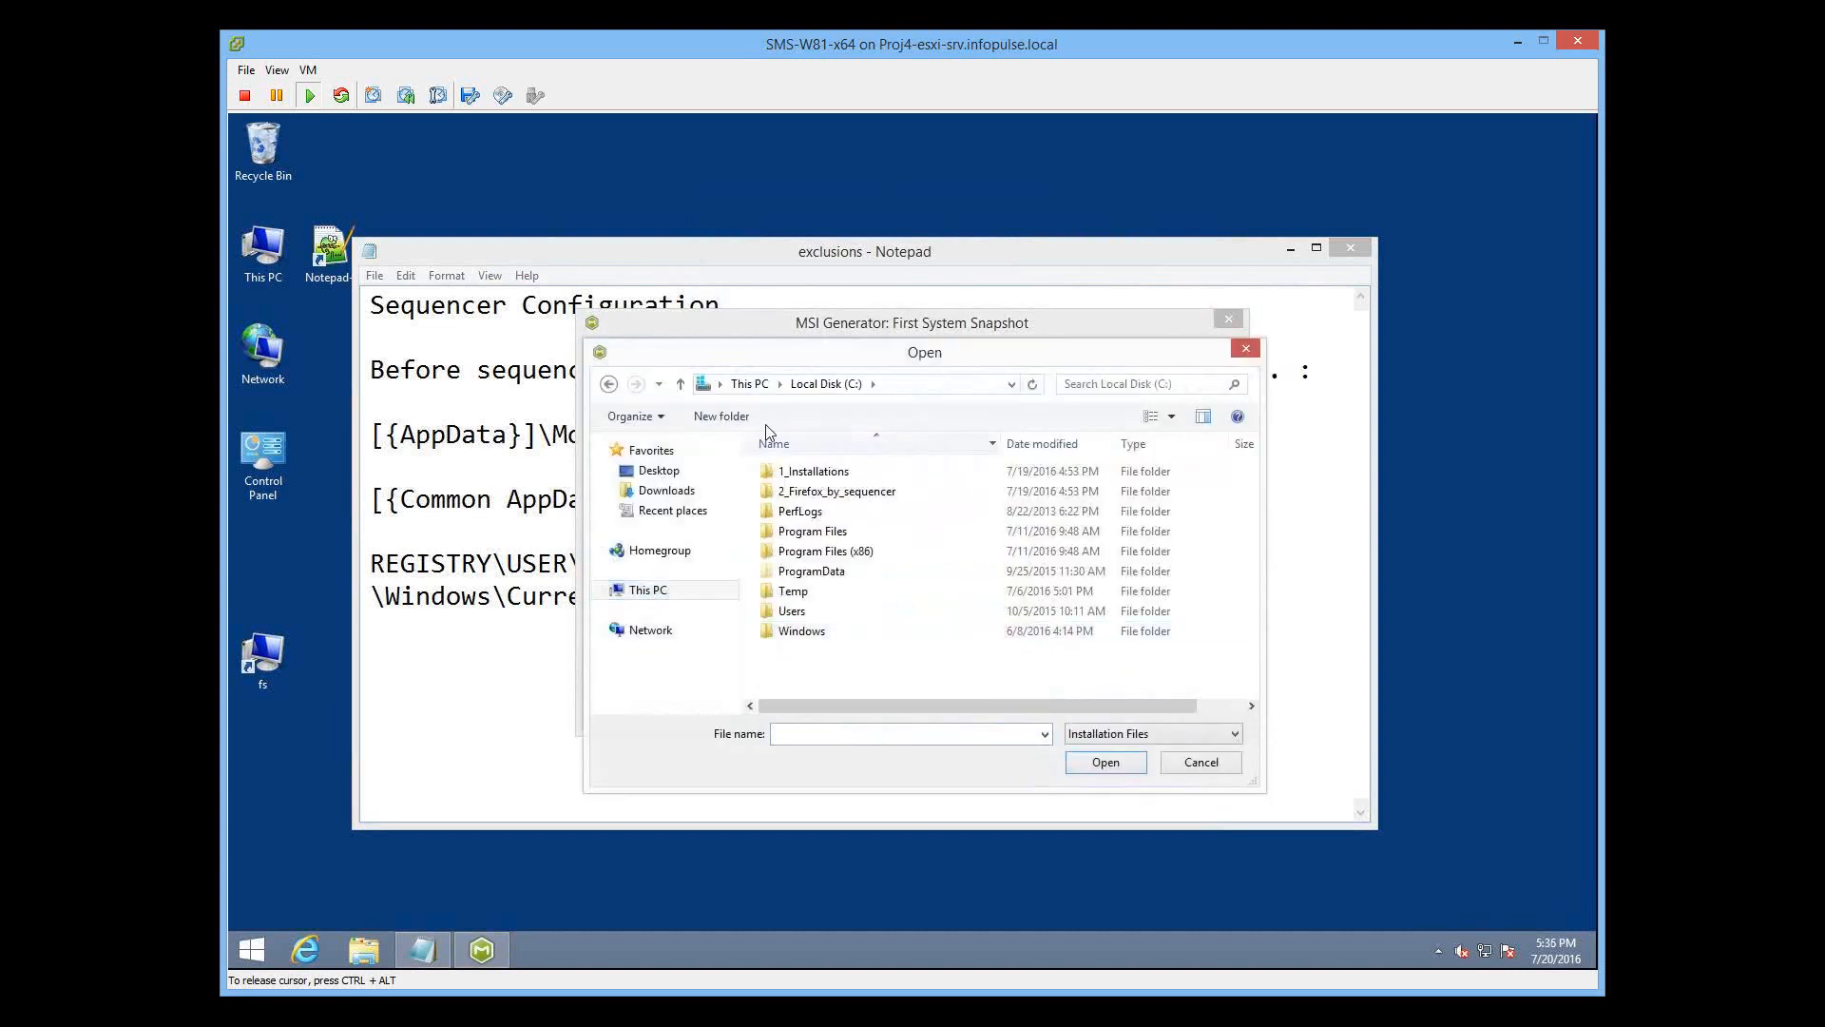
double_click(814, 472)
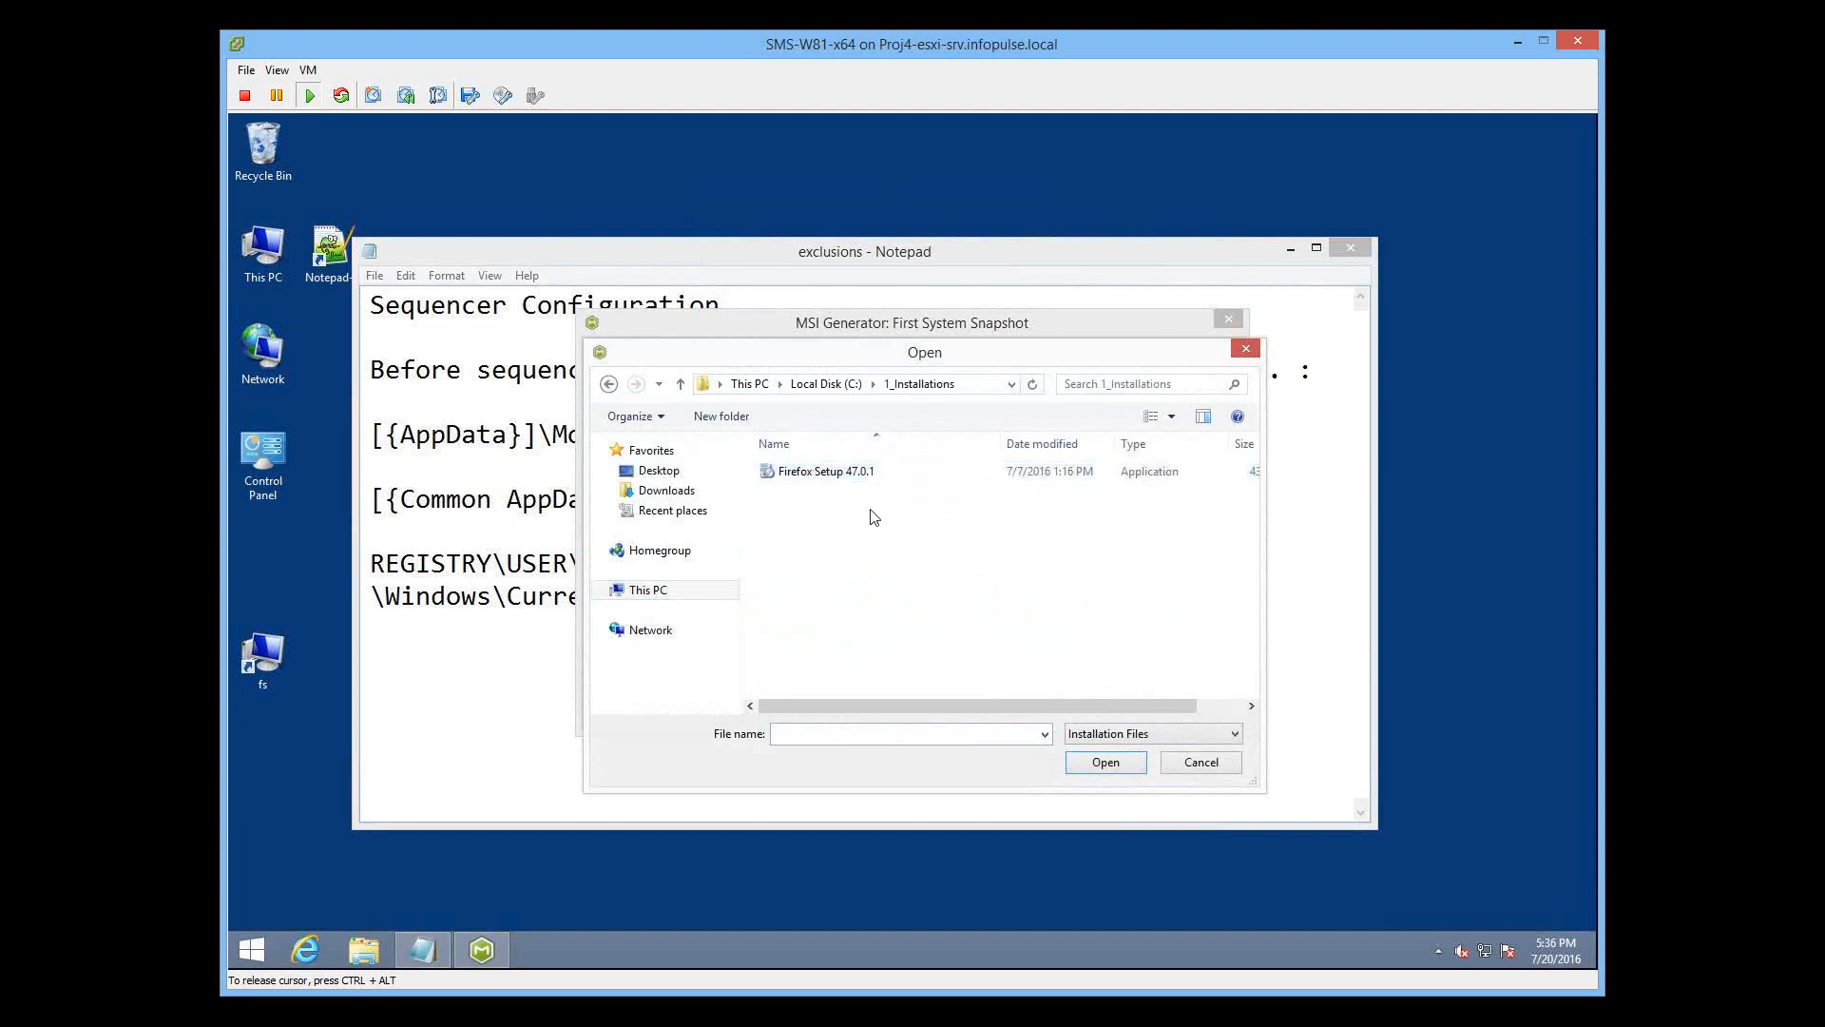
double_click(841, 472)
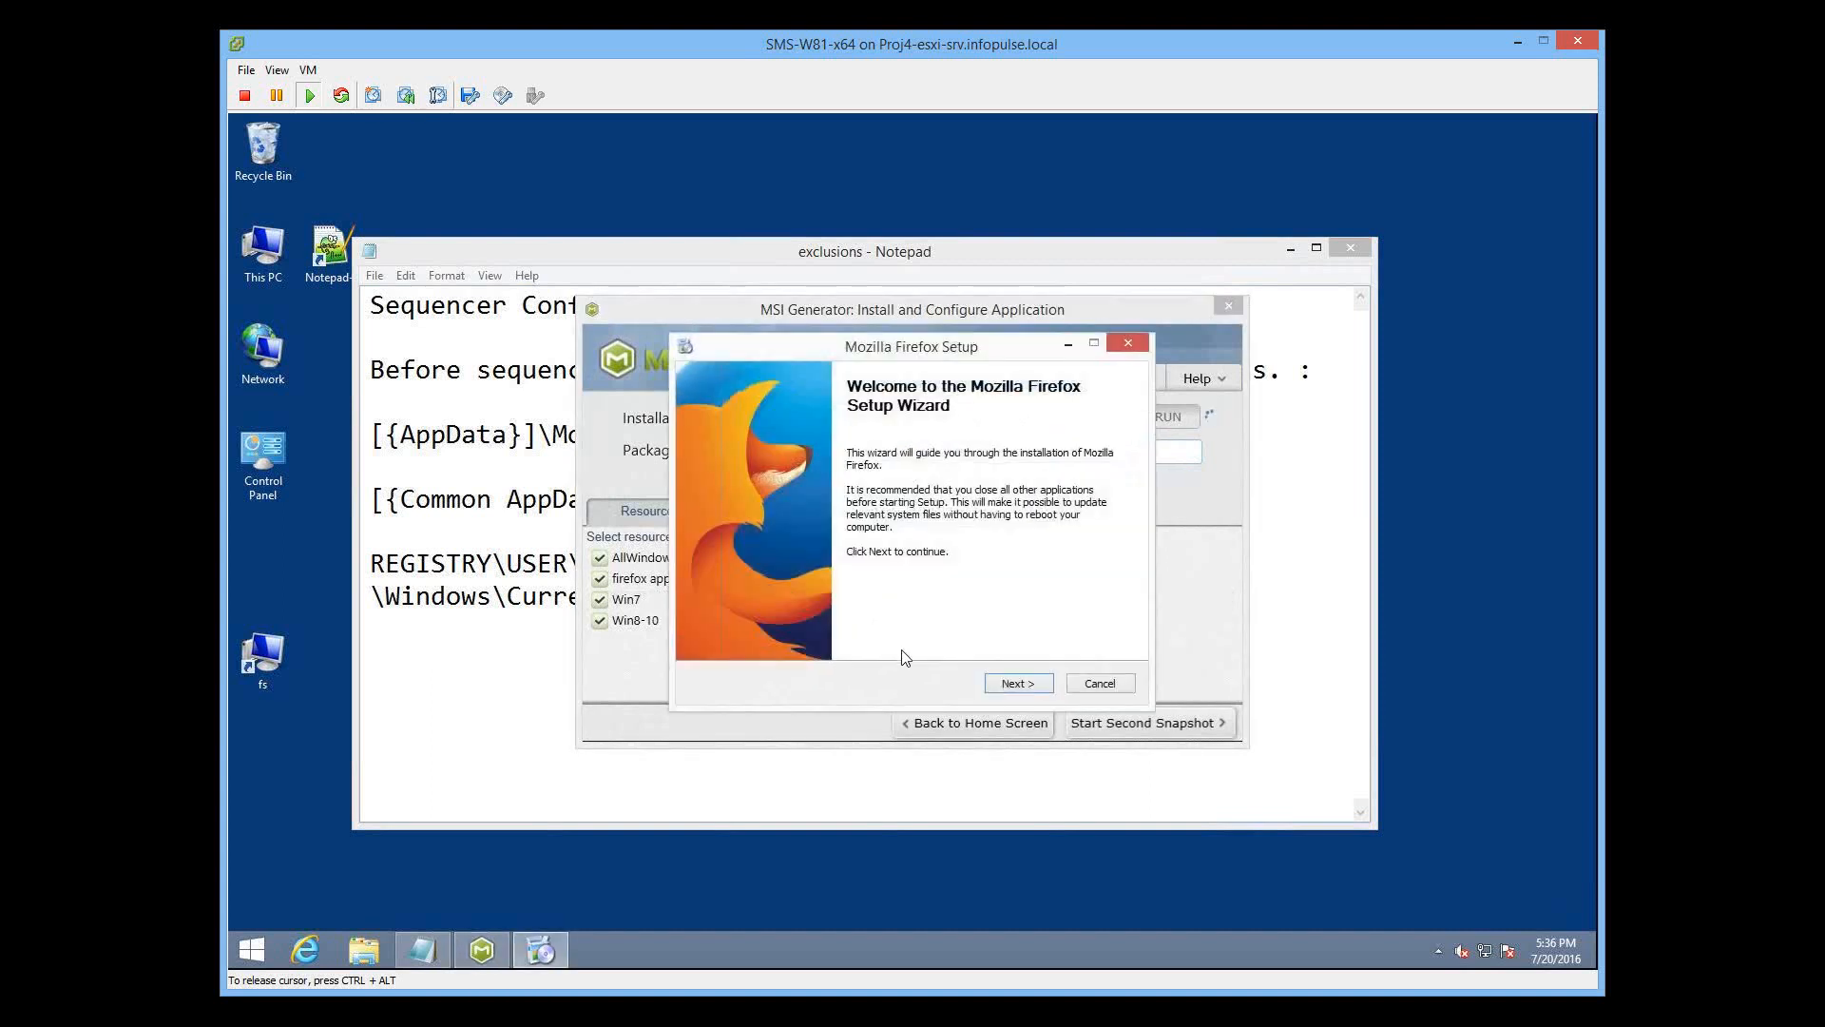
Step: Install Firefox with the Standard setup type without launching it at the end, and start the second system snapshot
click(1019, 684)
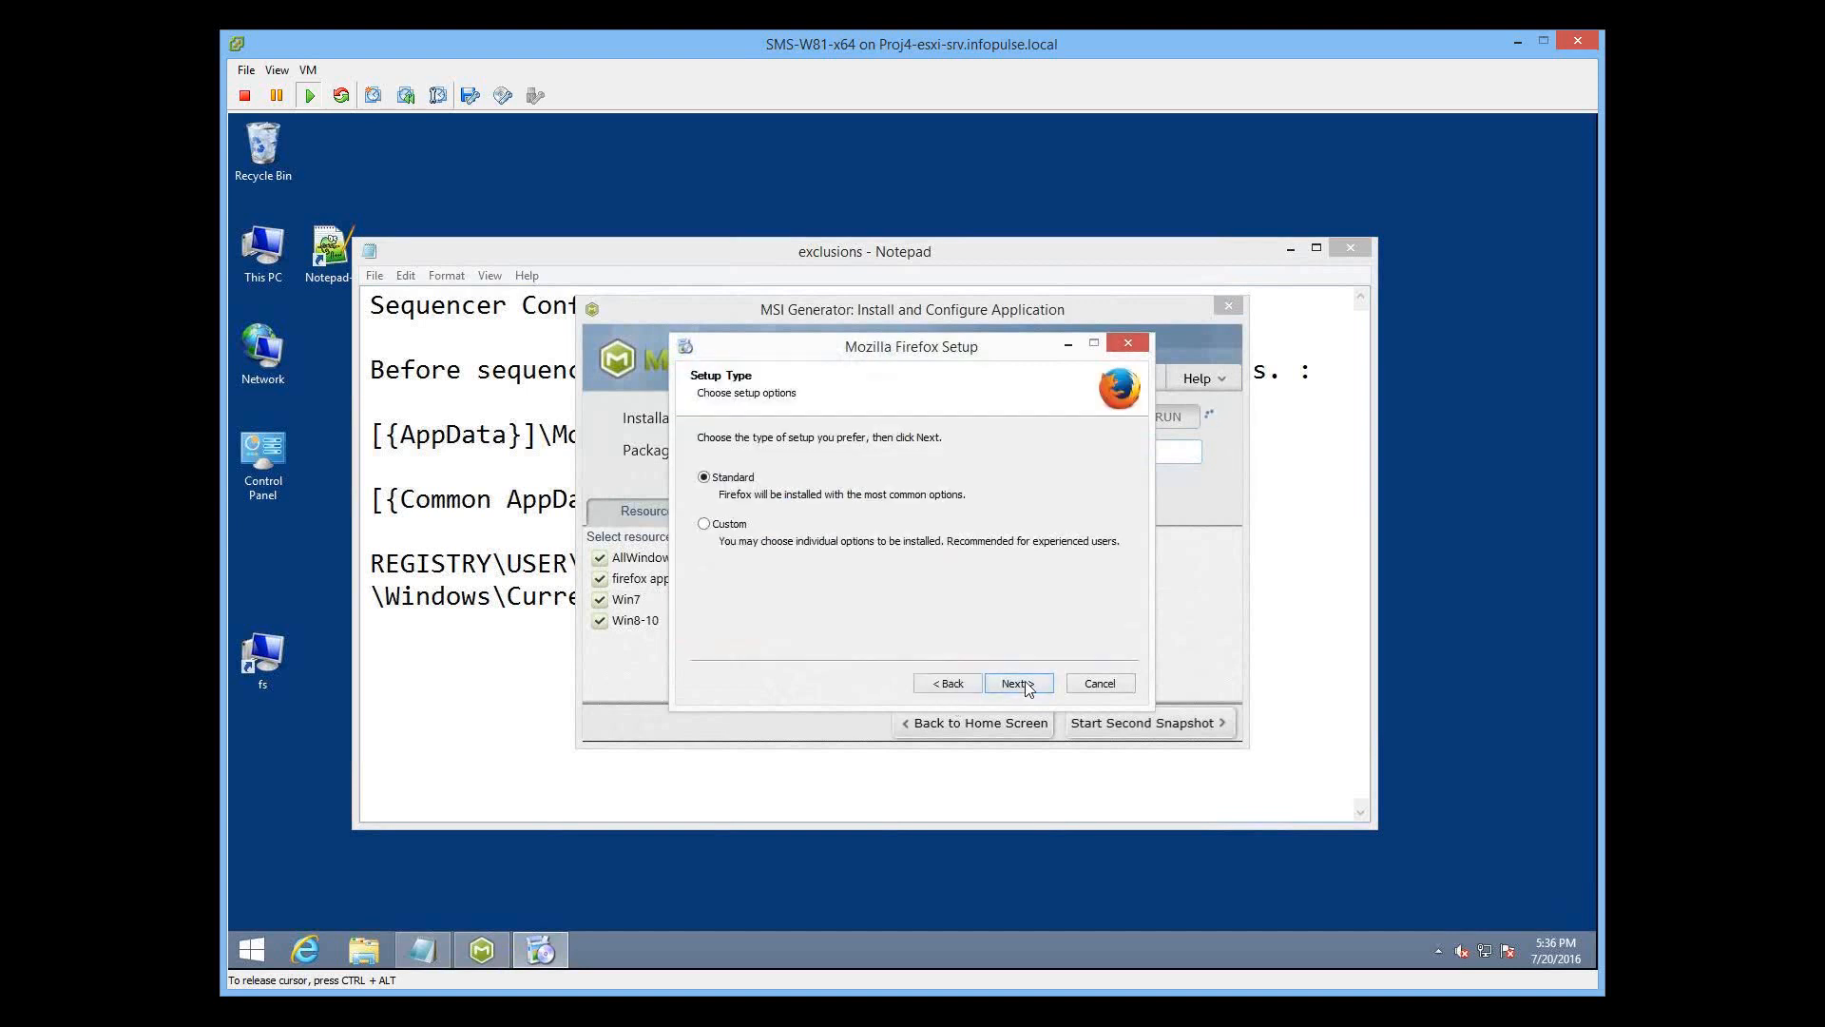
click(1019, 683)
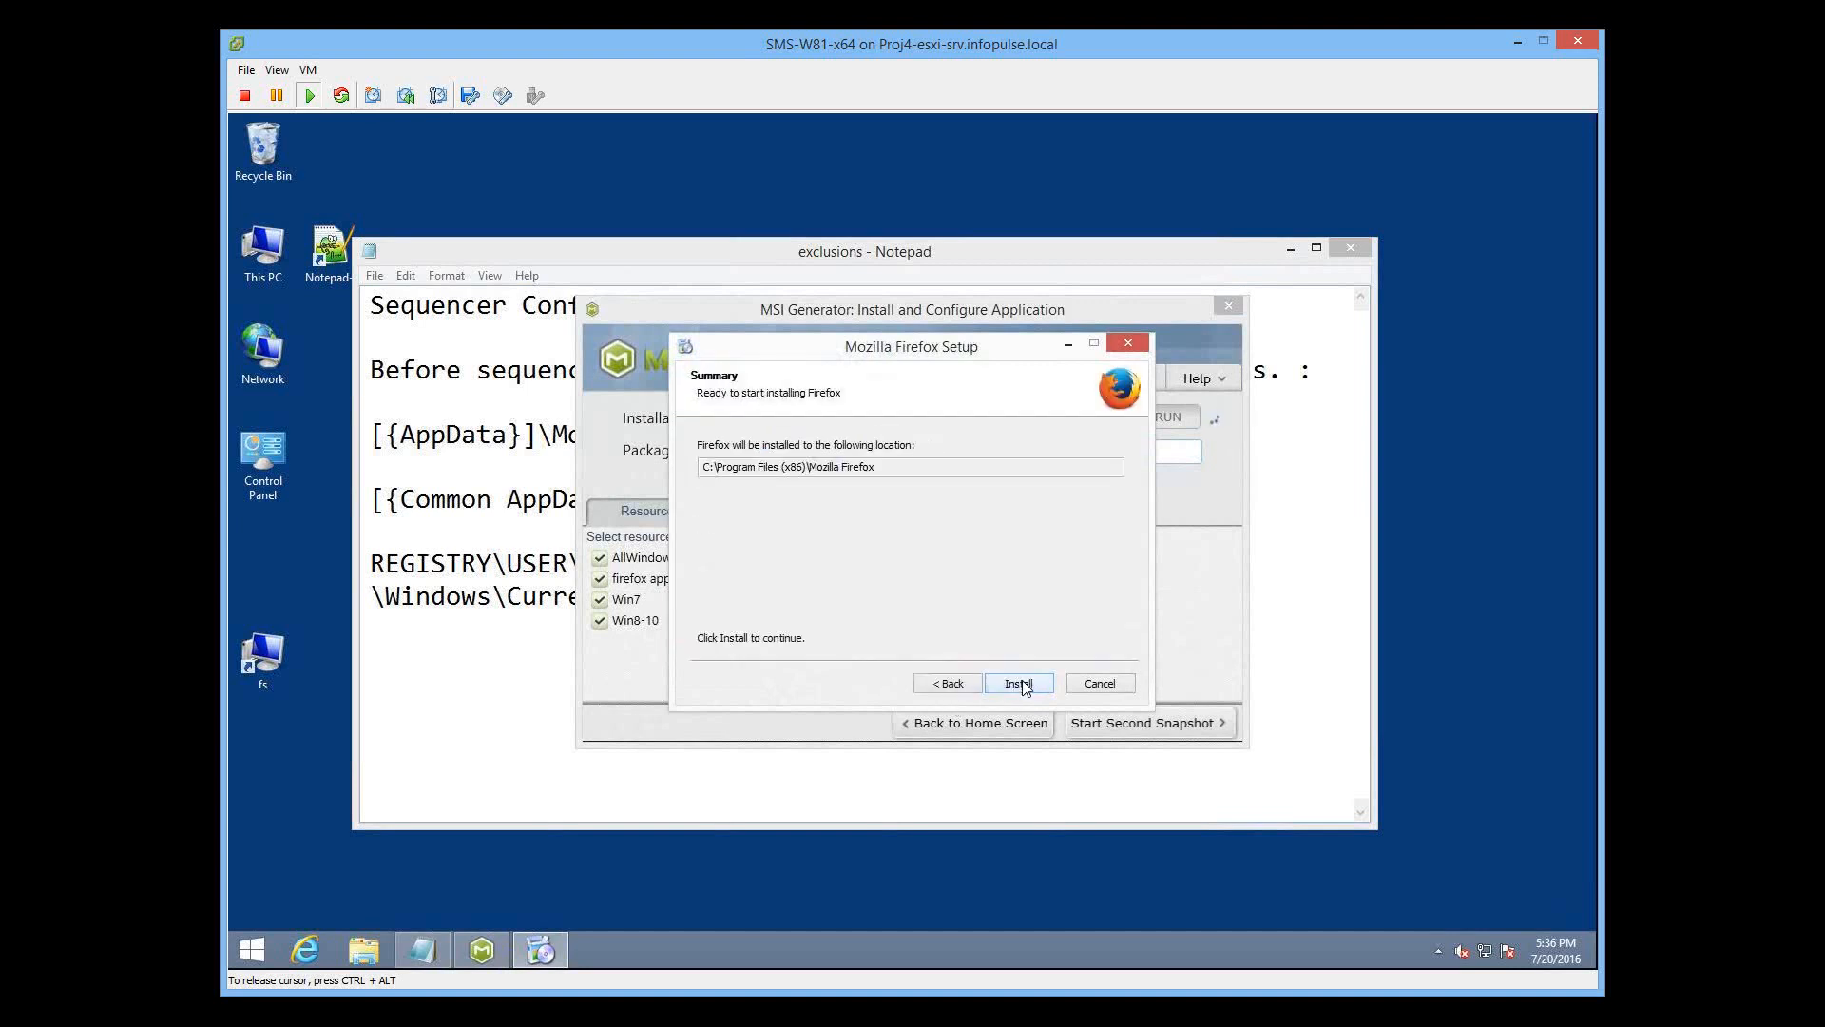
click(1019, 683)
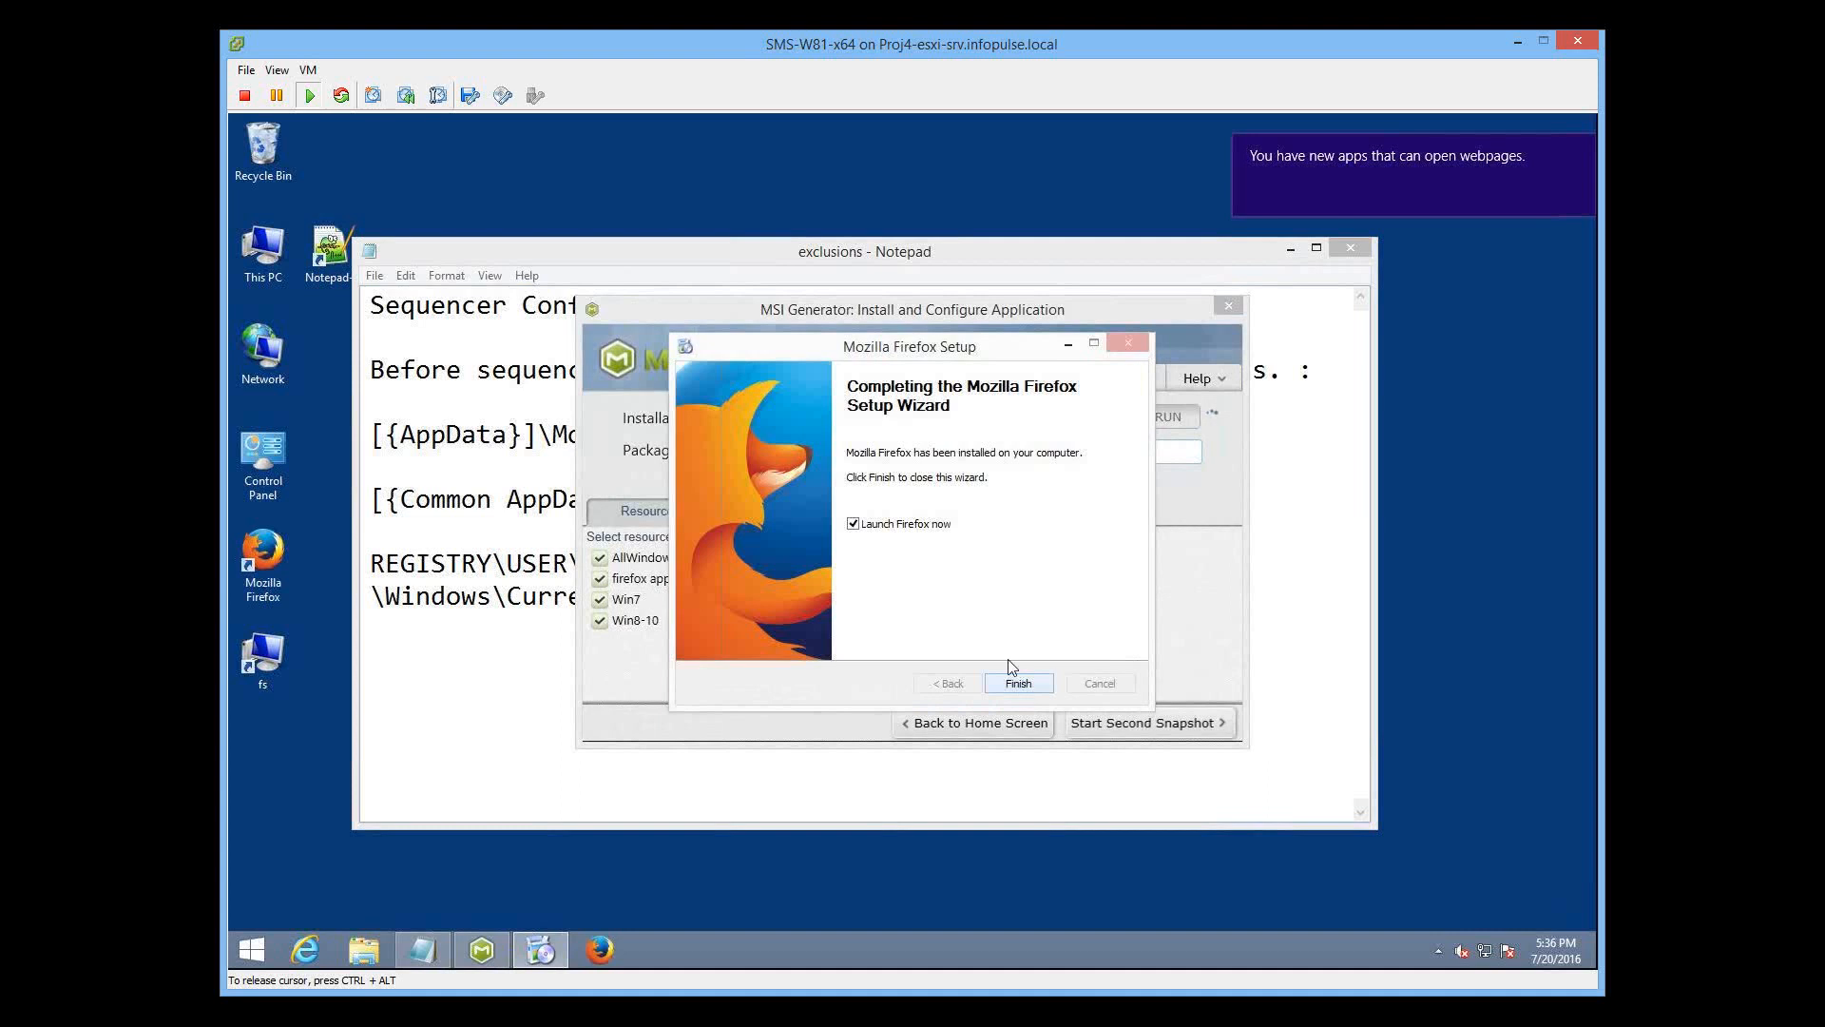
click(853, 526)
click(1030, 684)
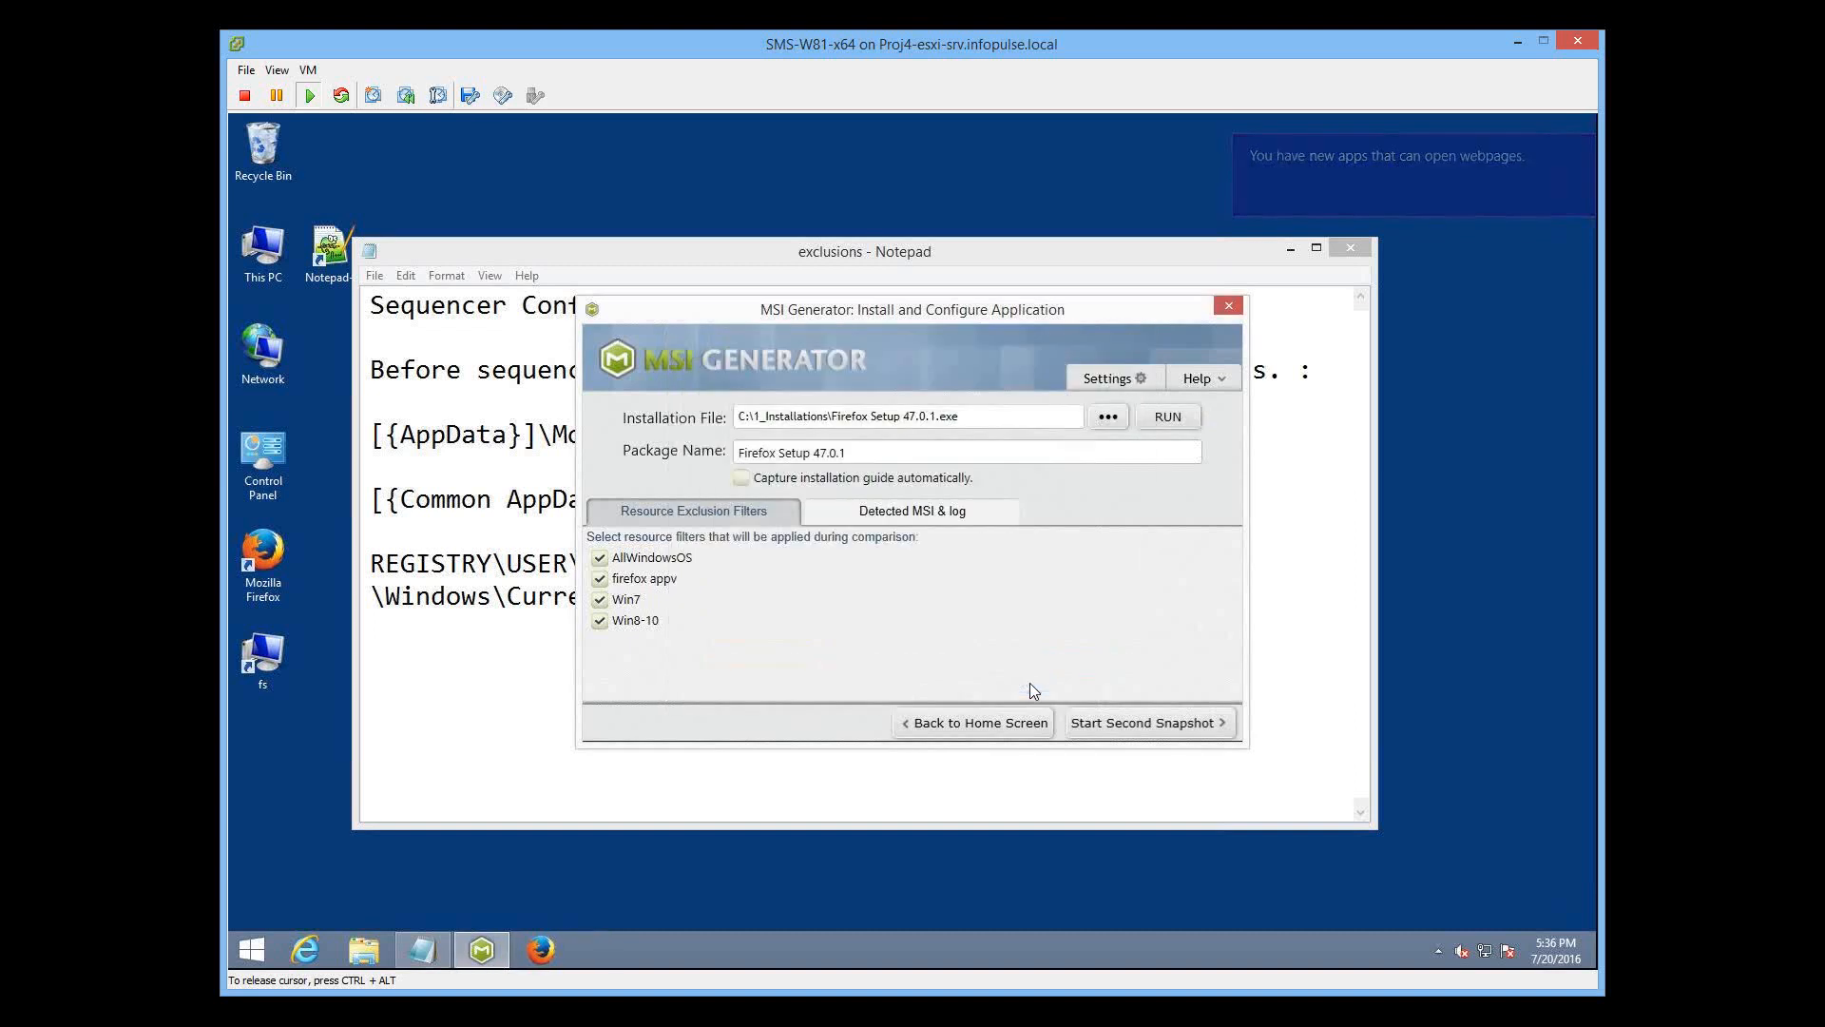
click(1133, 719)
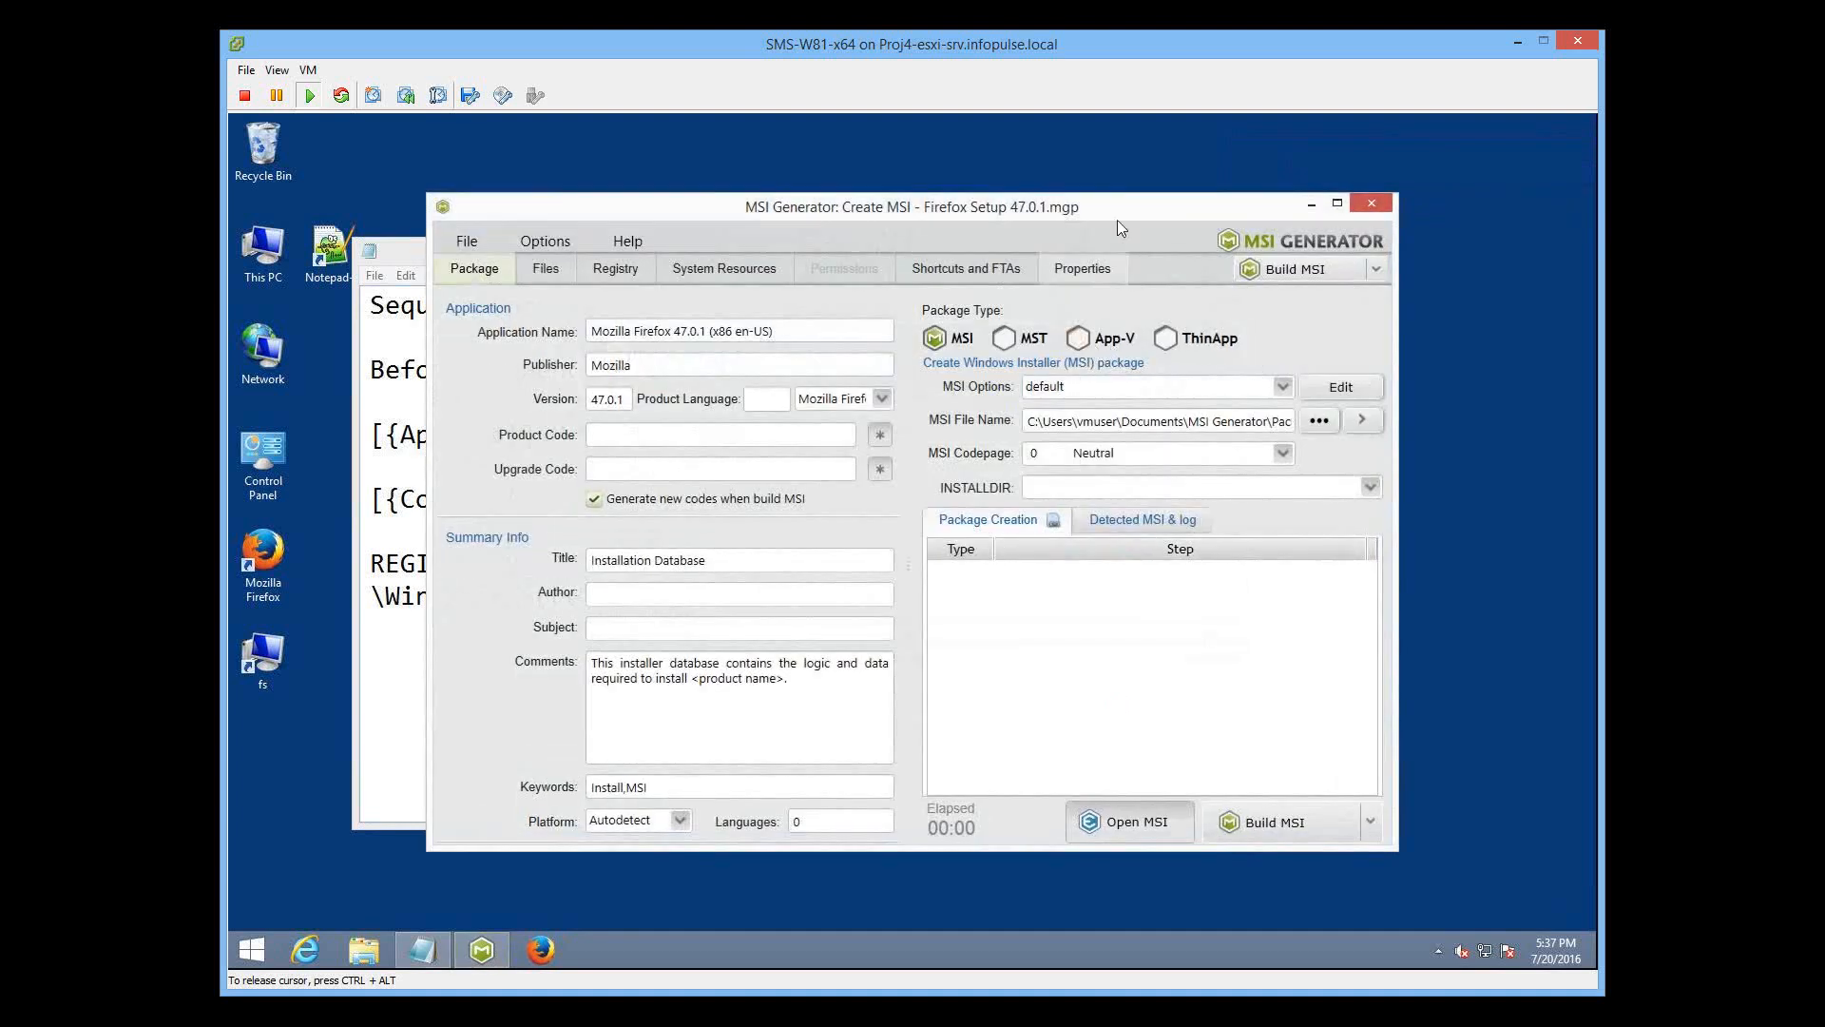
Step: Set the package type to App-V, keeping the App-V 5.1 package format version
drag(1112, 216, 1087, 185)
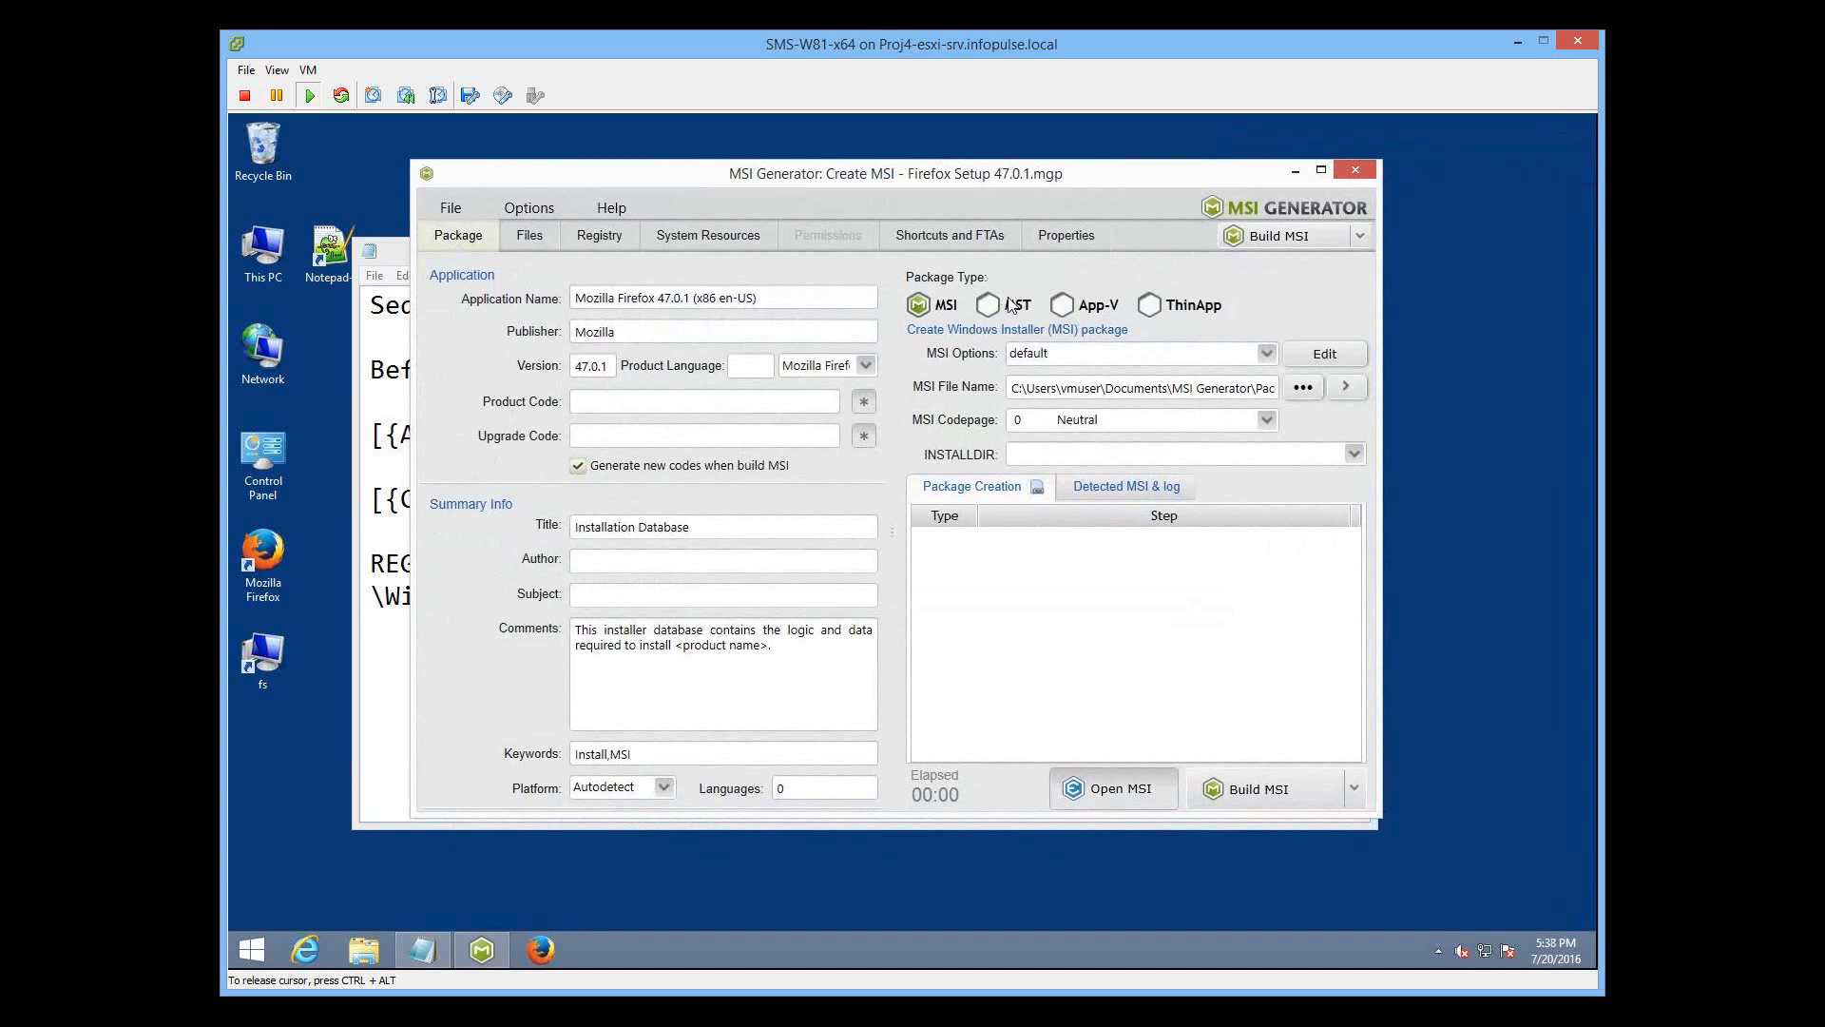
click(1065, 311)
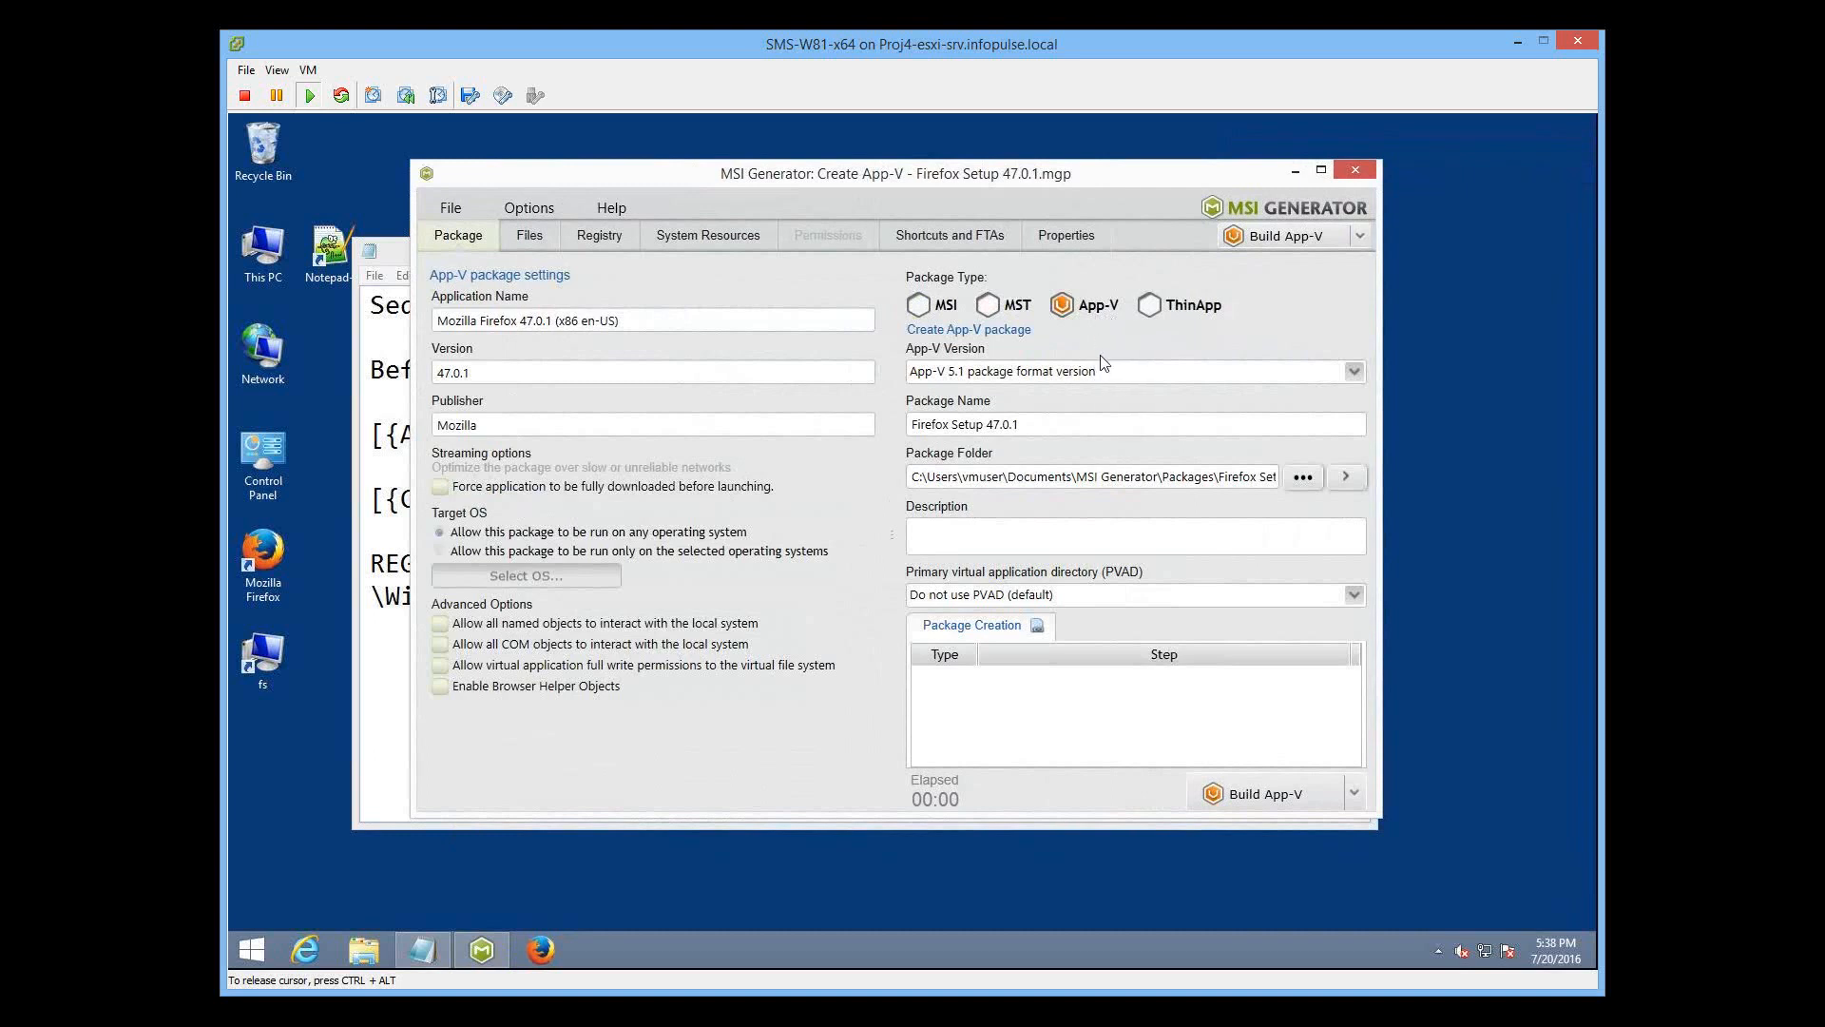
click(1355, 375)
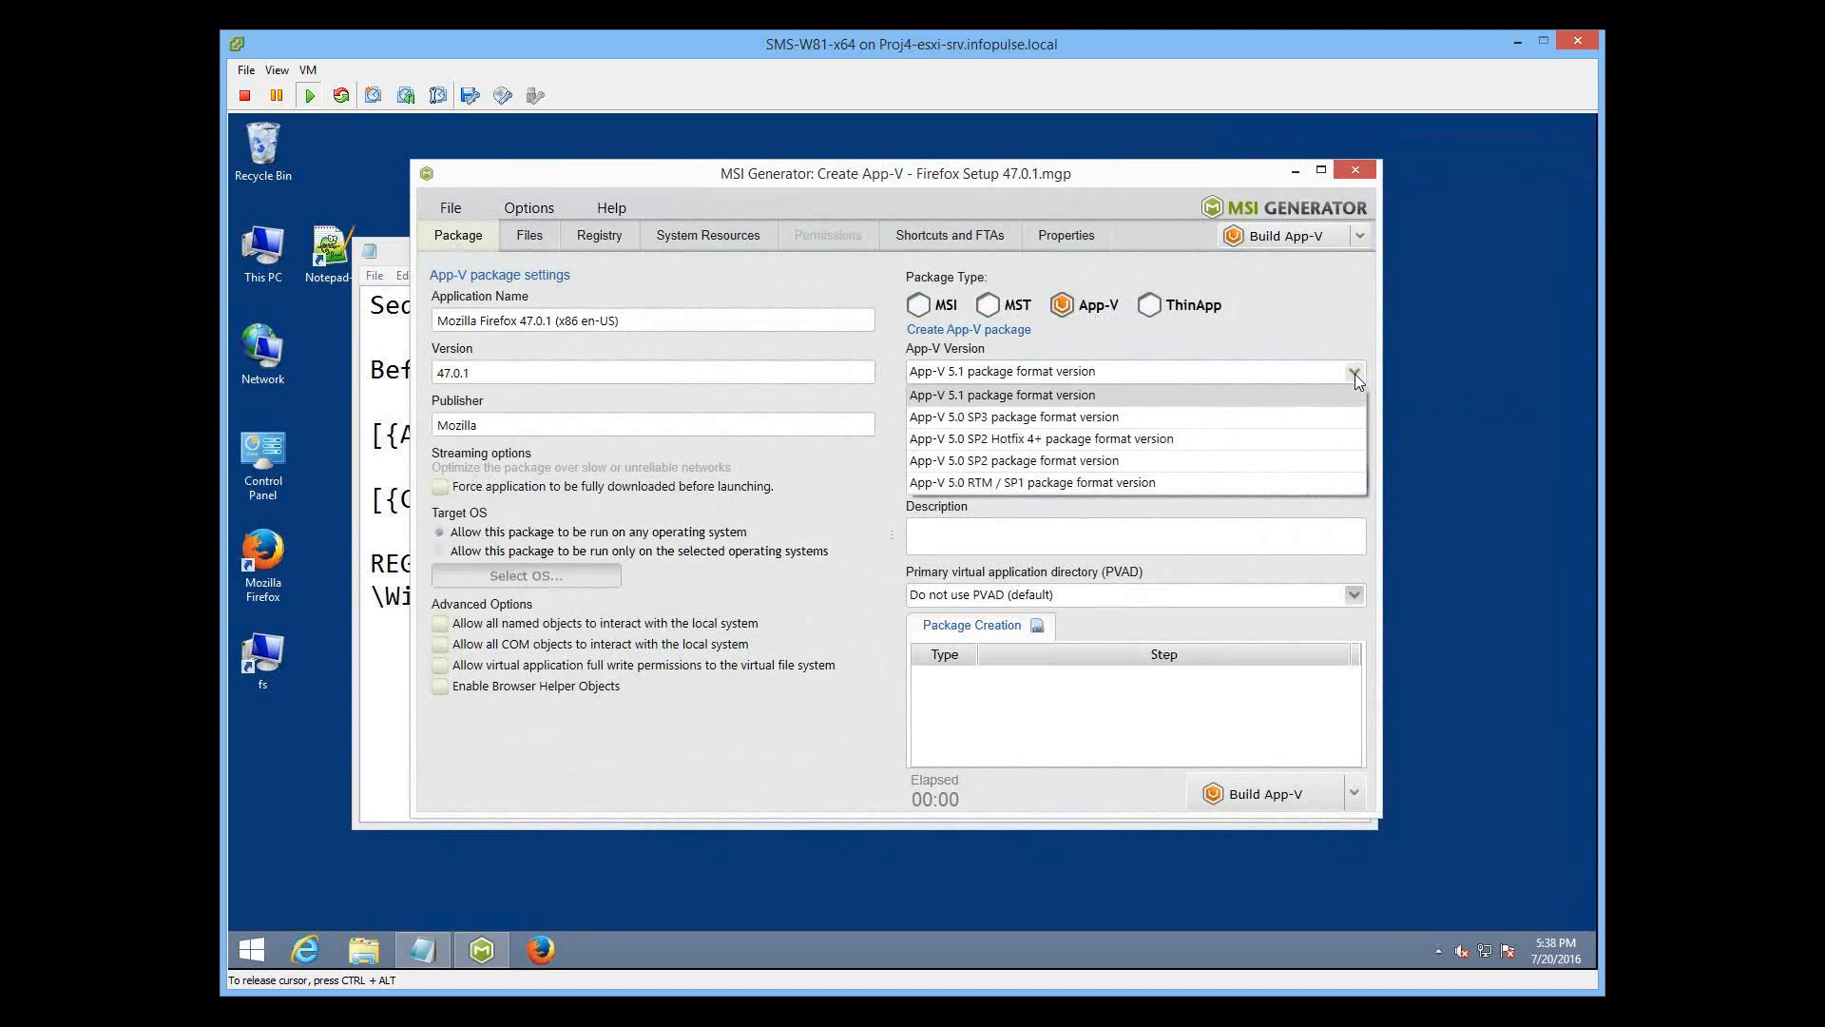
click(1205, 377)
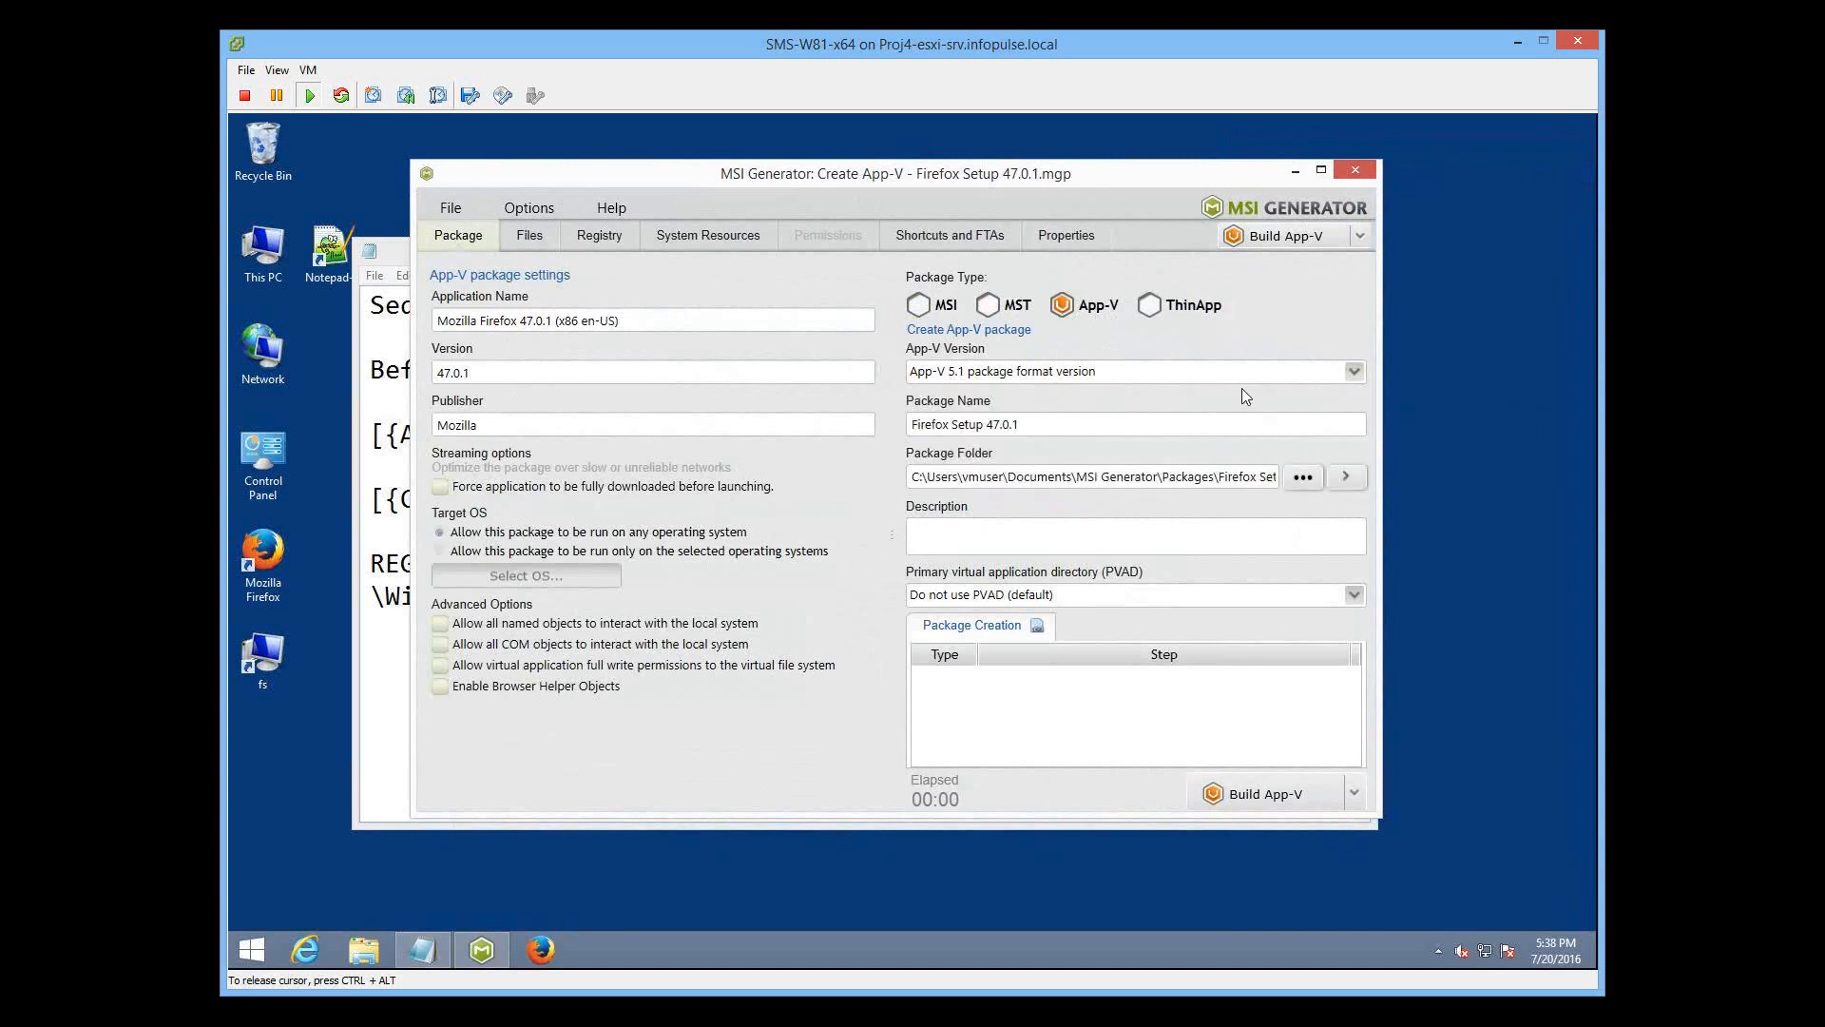
Step: Name the package Firefox_47.0.1 and set its primary virtual application directory to C:\Program Files (x86)\Mozilla Firefox
click(1098, 429)
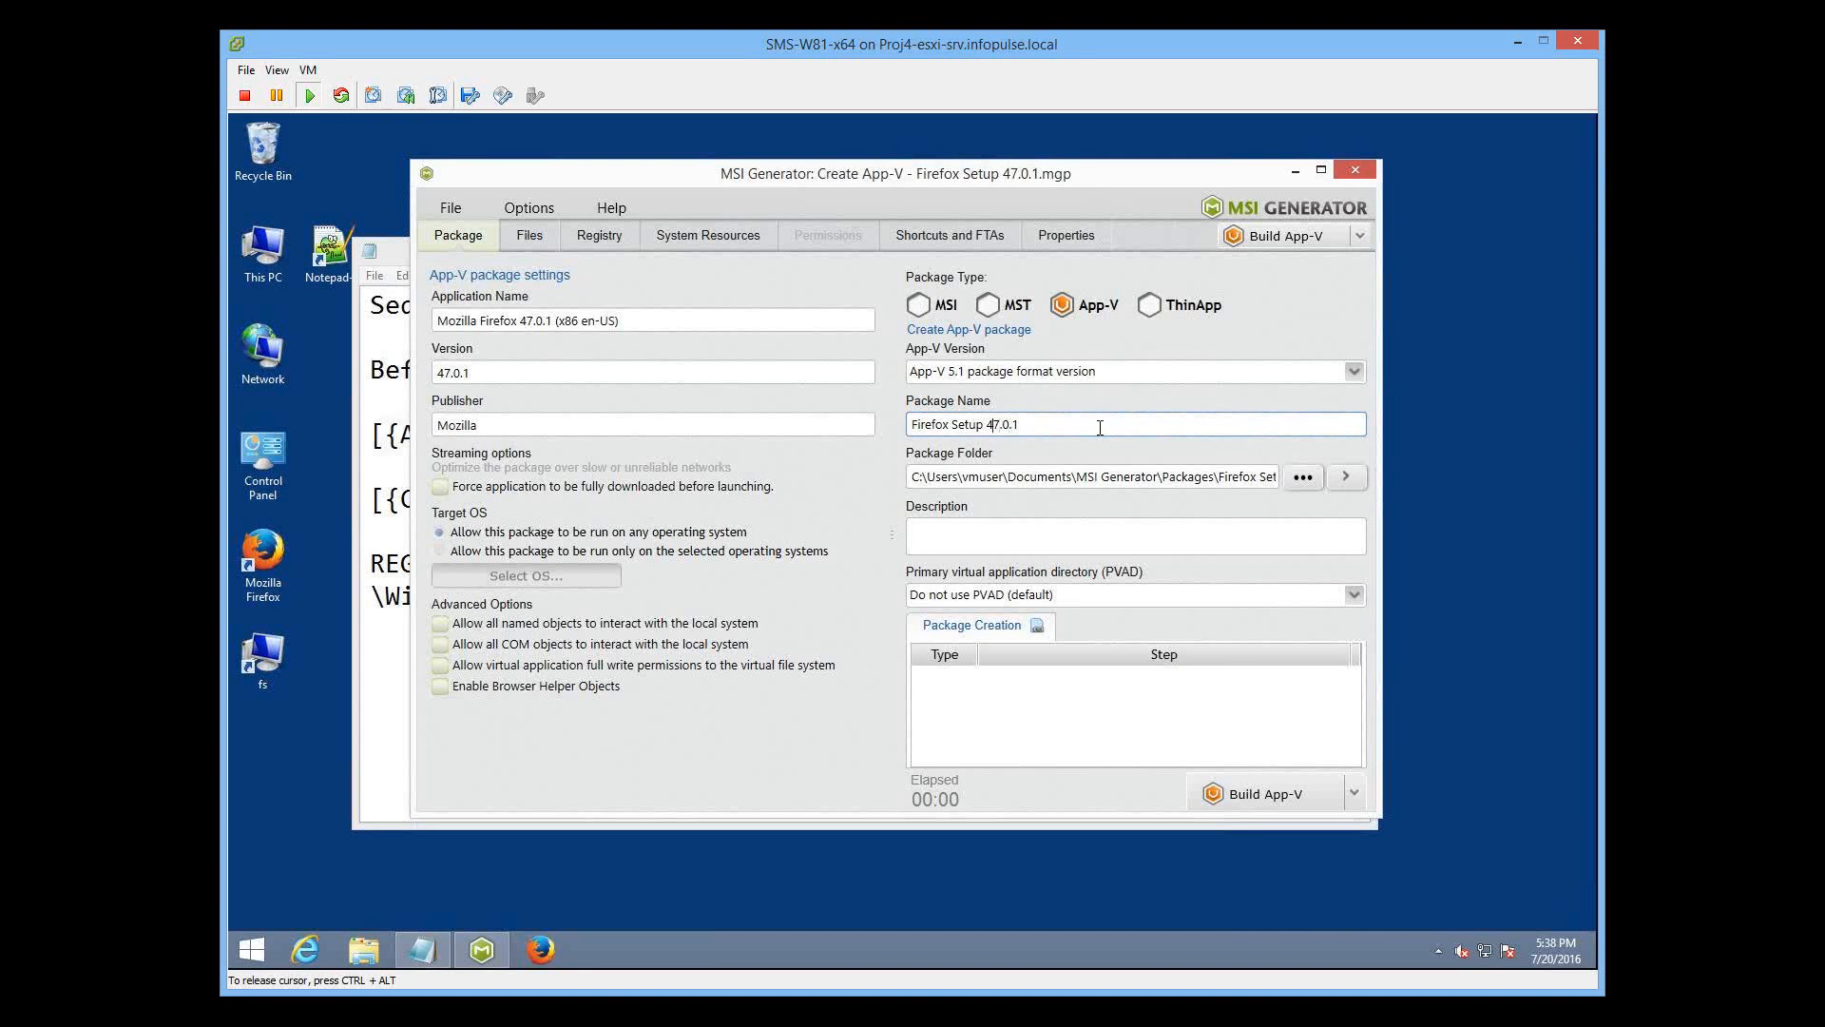
key(BackSpace)
key(BackSpace)
key(BackSpace)
key(BackSpace)
key(BackSpace)
key(BackSpace)
key(BackSpace)
click(1018, 532)
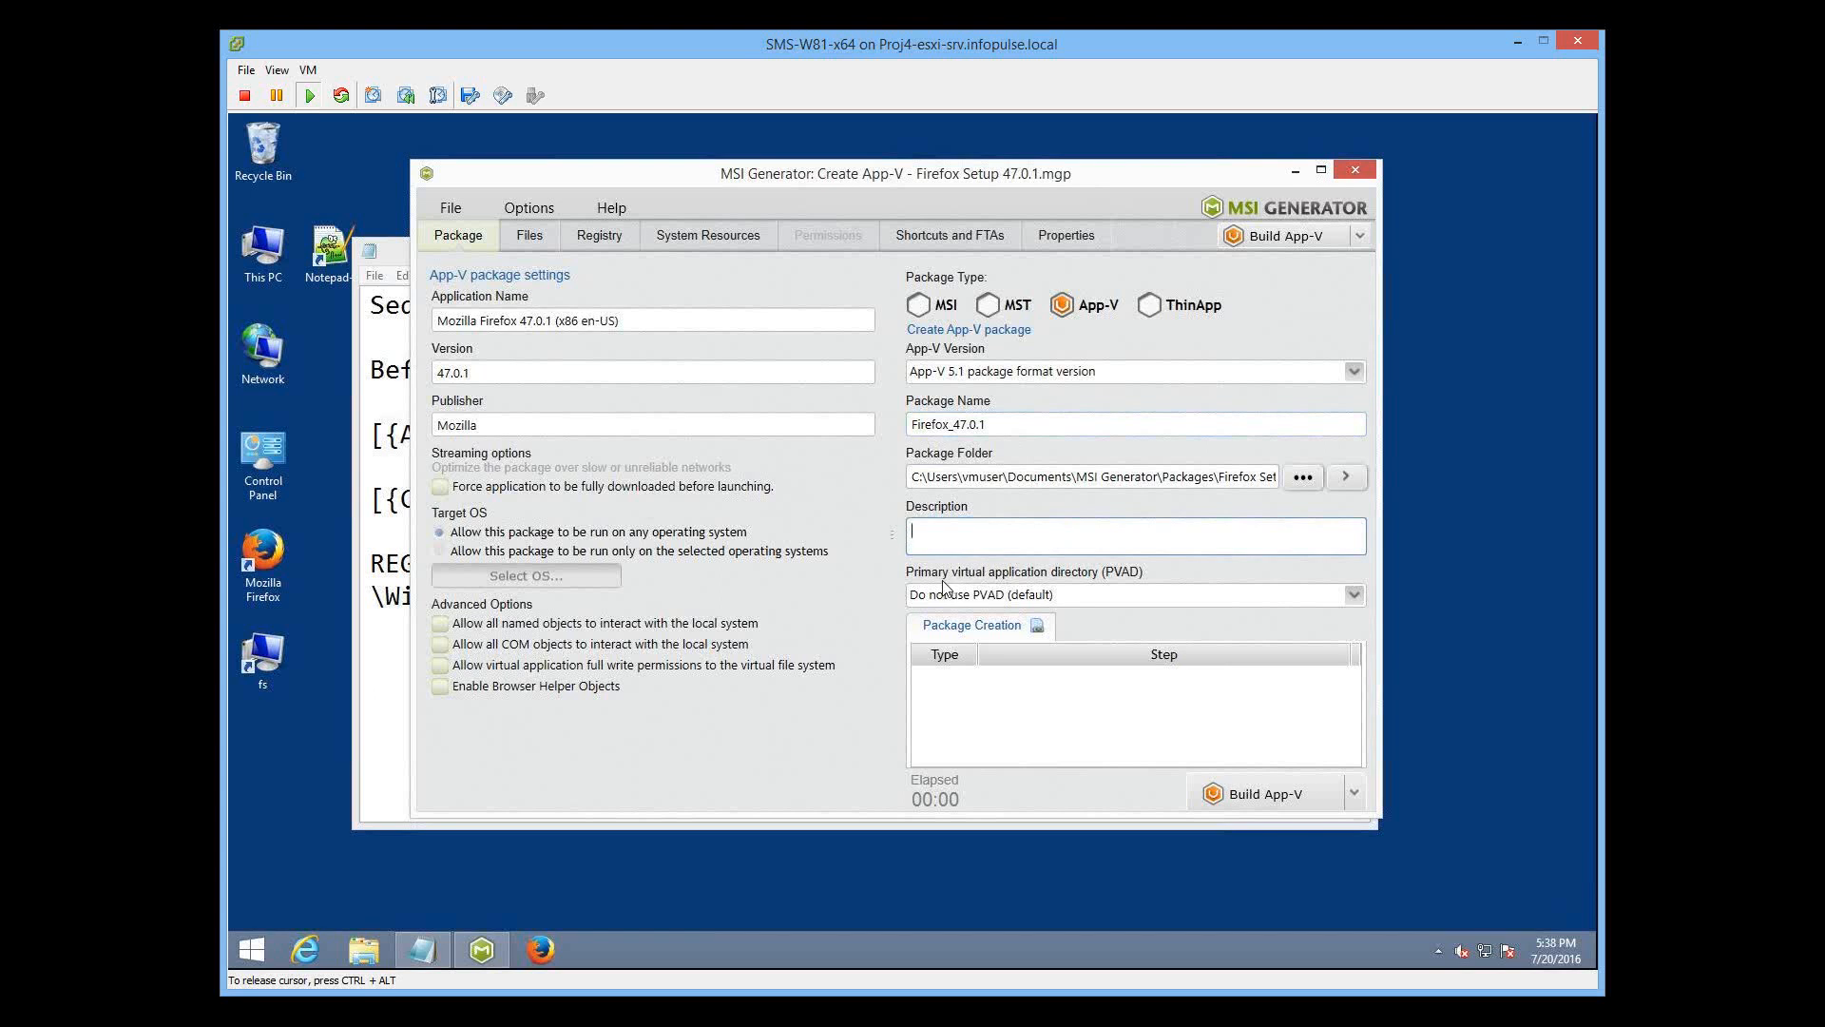
click(1356, 596)
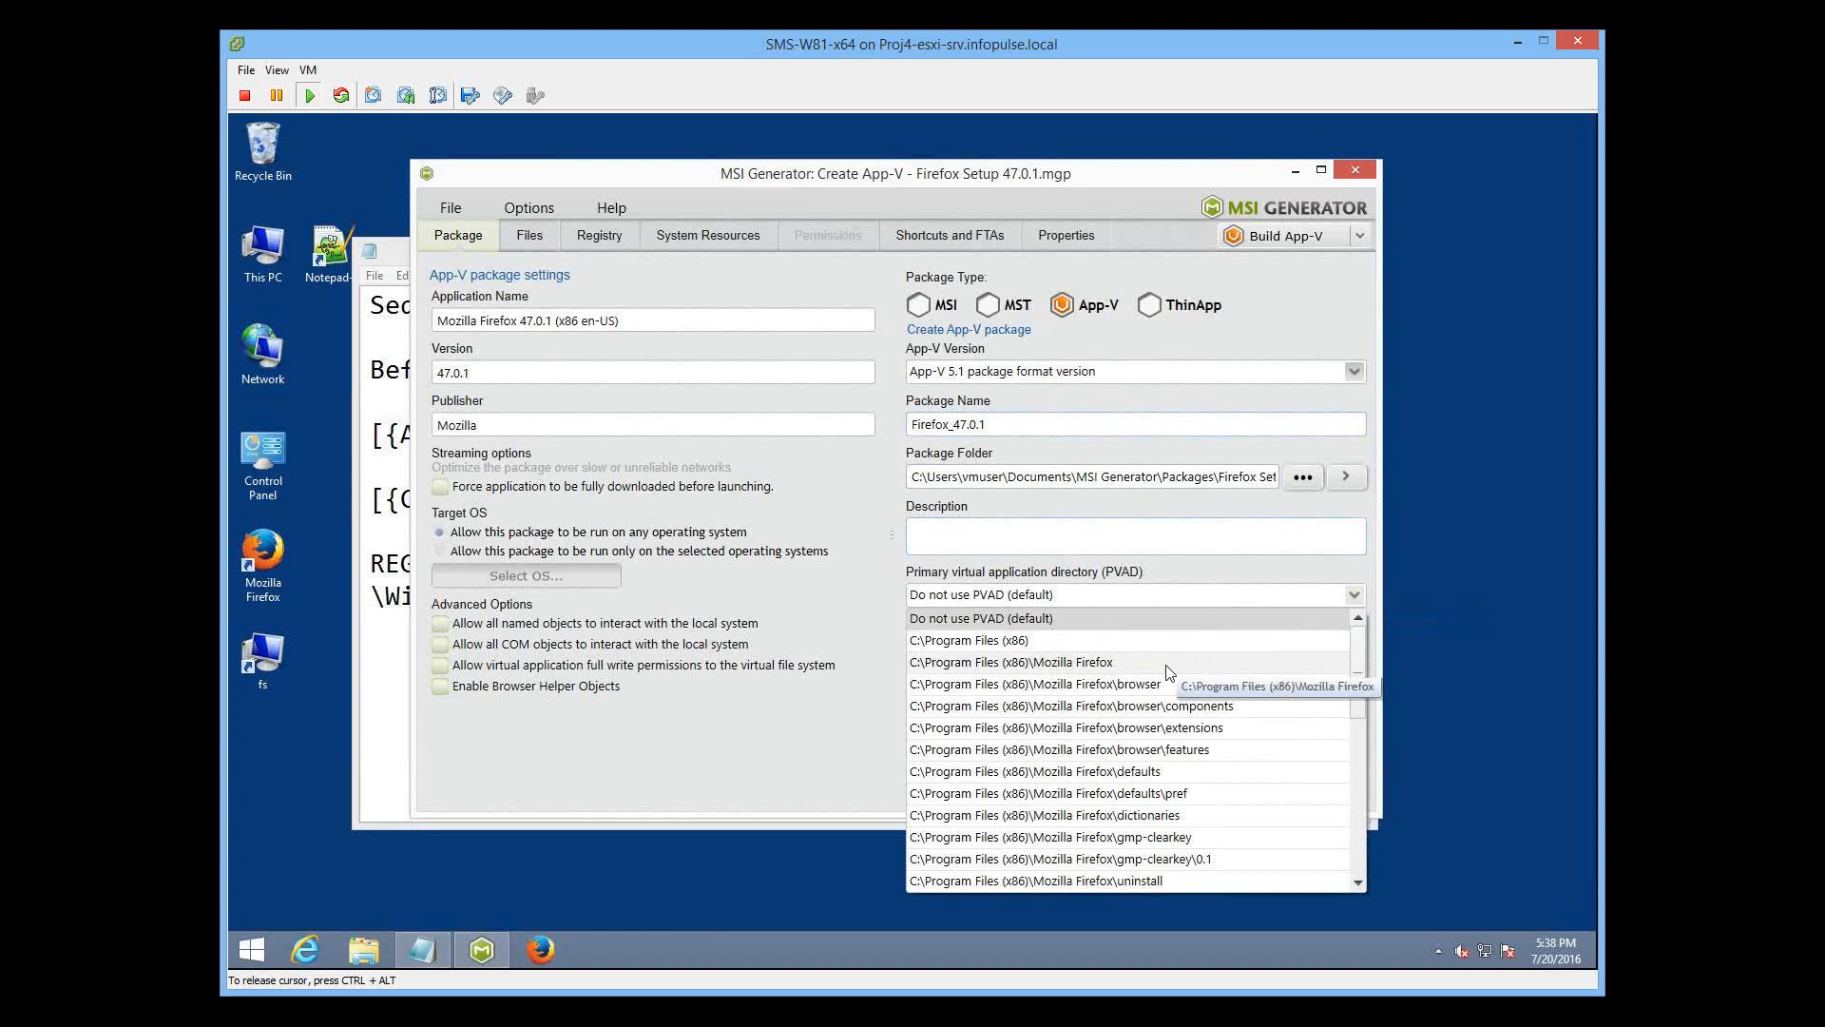
click(1167, 666)
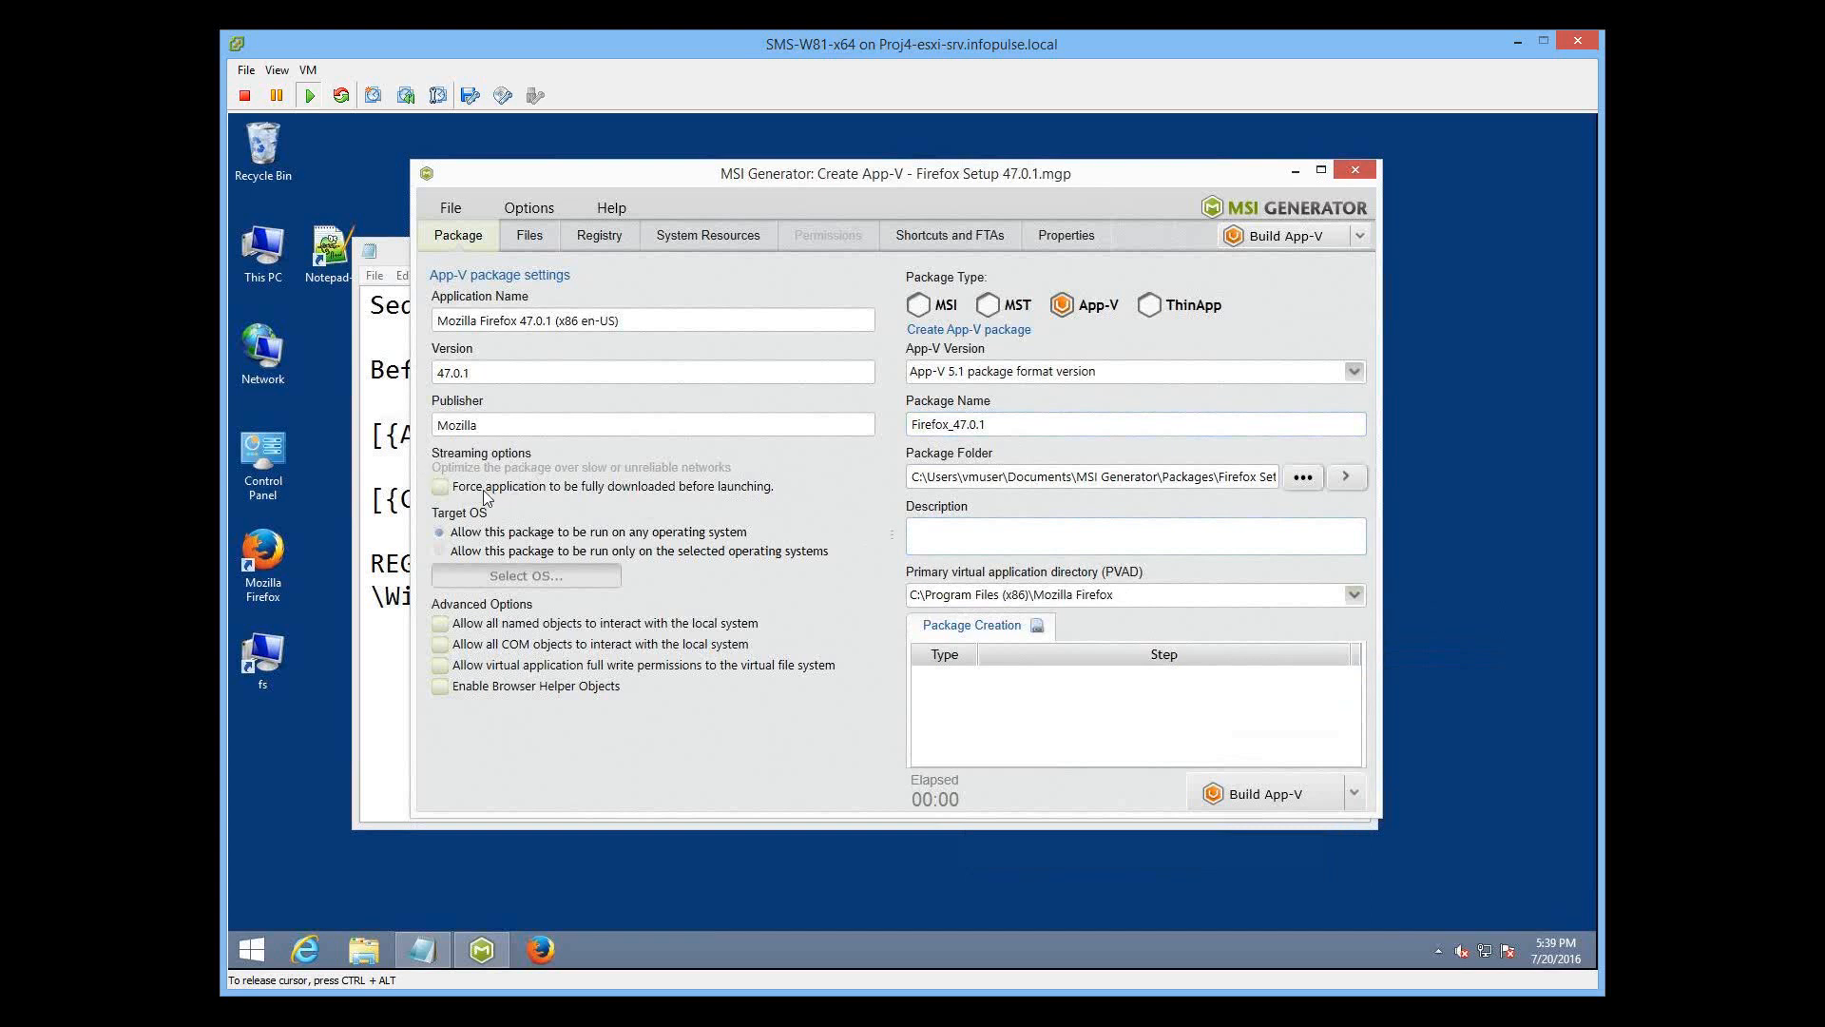
Step: View the operating systems available for restricting the package, and keep it allowed to run on any operating system
click(443, 491)
click(439, 553)
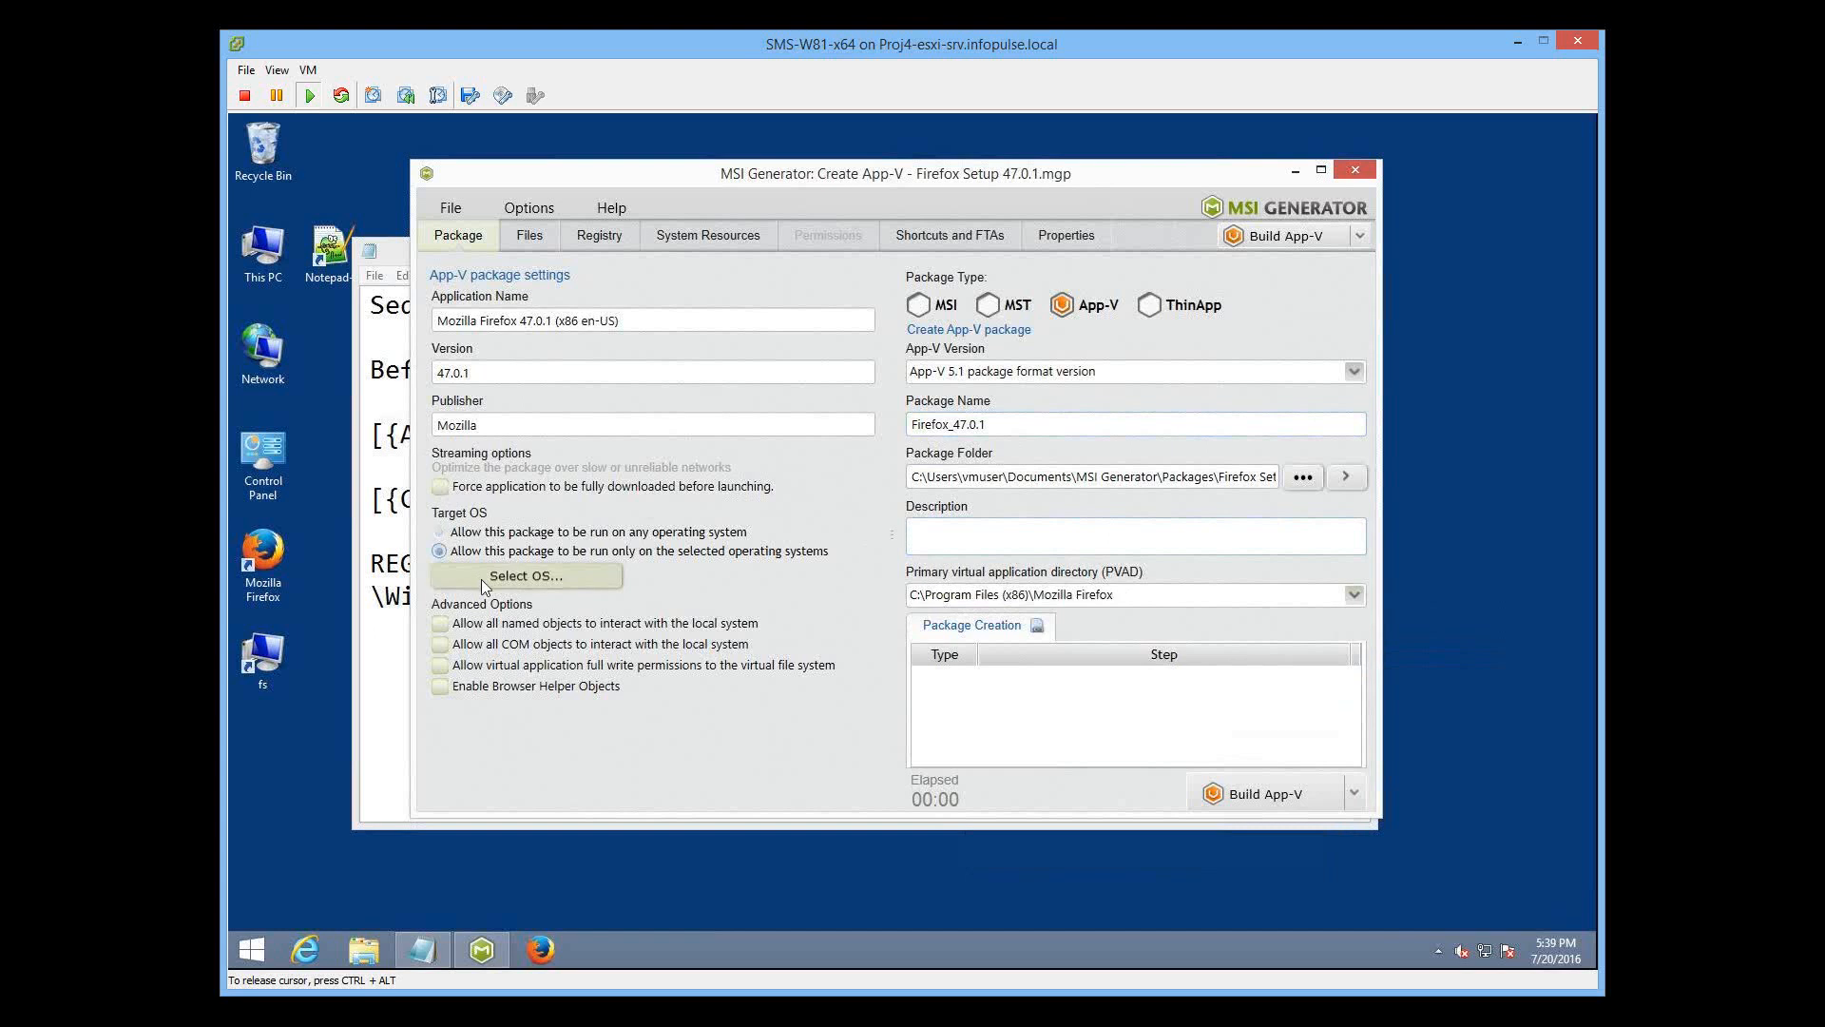
click(481, 578)
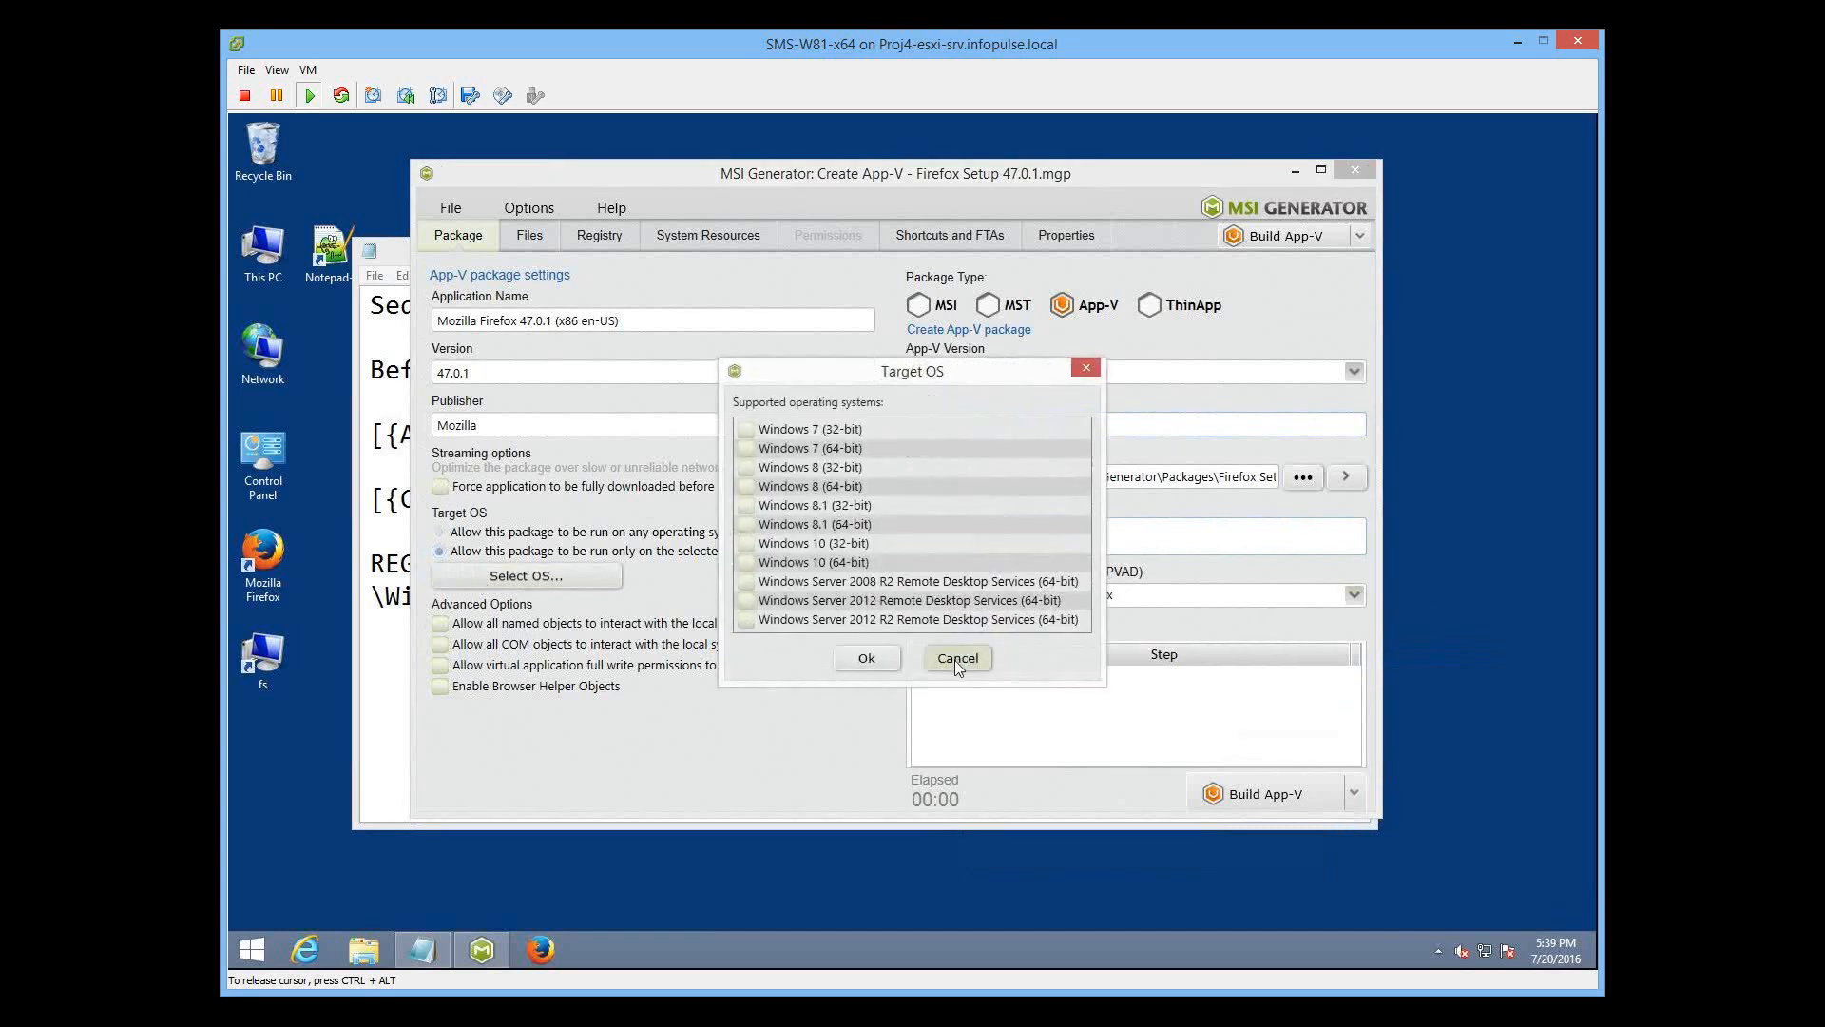
click(955, 659)
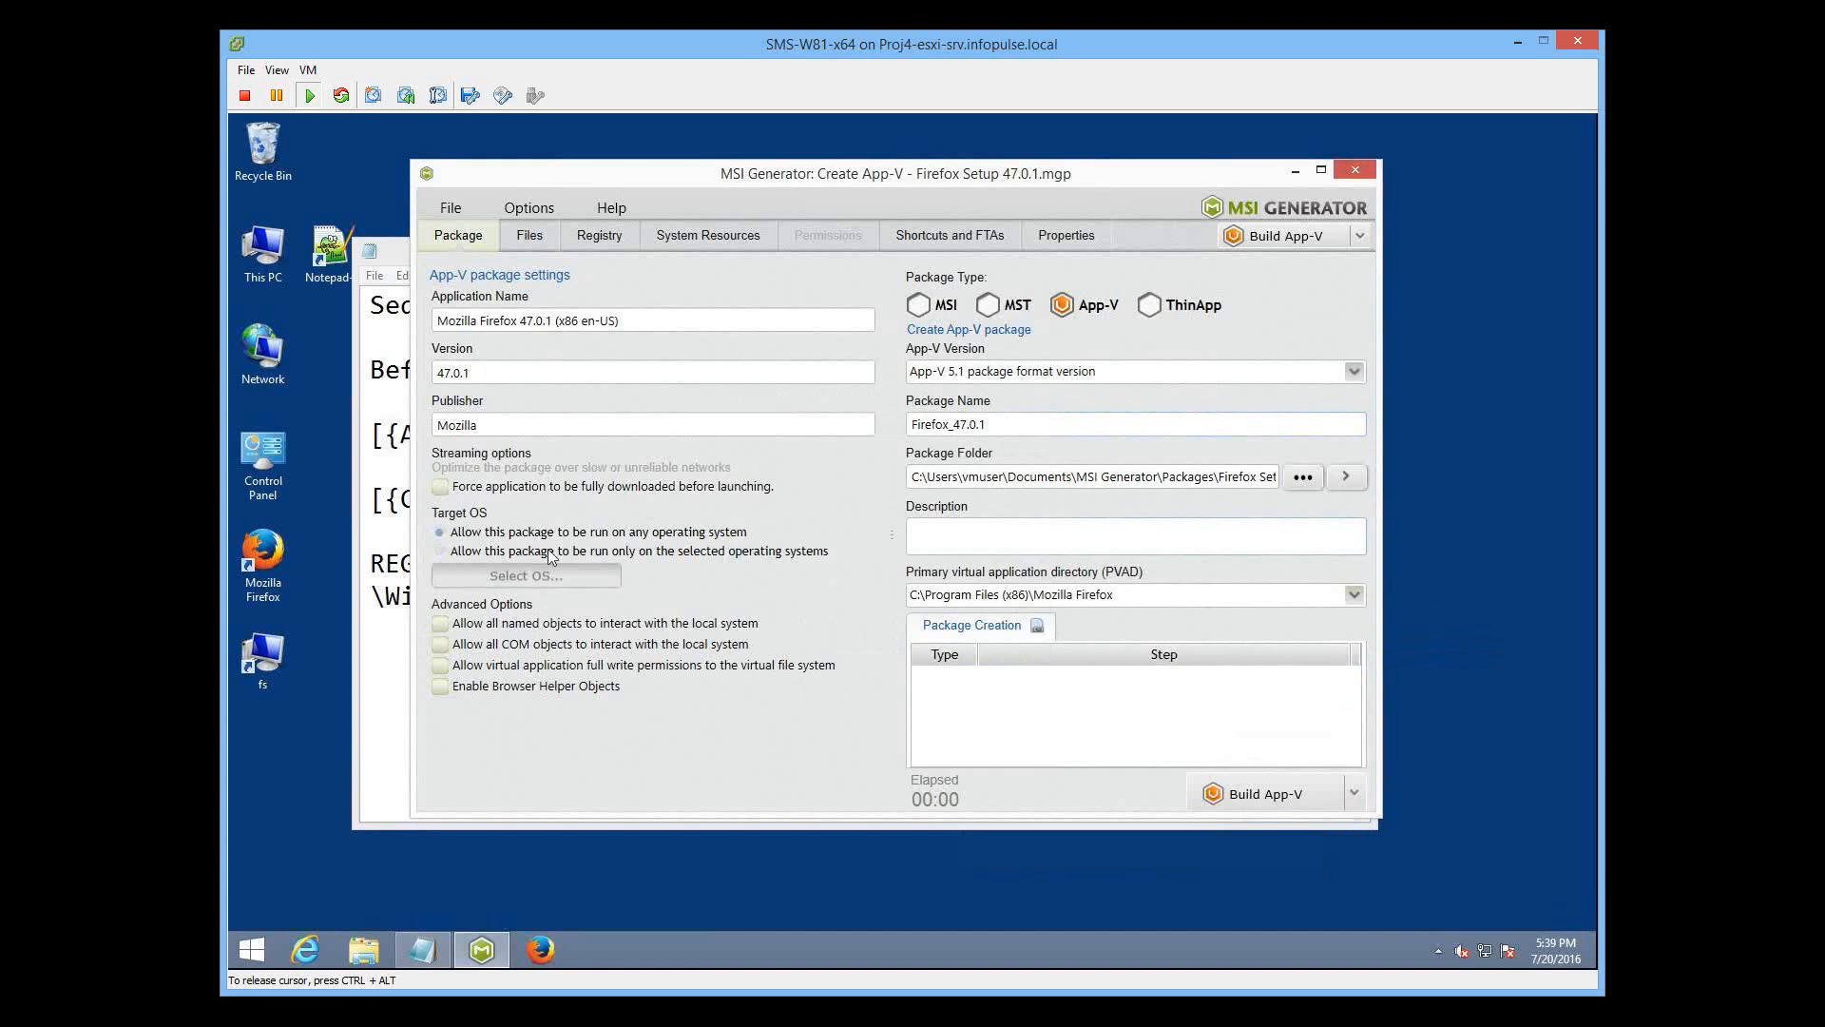
Step: Check the App-V override and merge options of the included Mozilla Maintenance Service folder
click(530, 240)
click(584, 243)
click(531, 238)
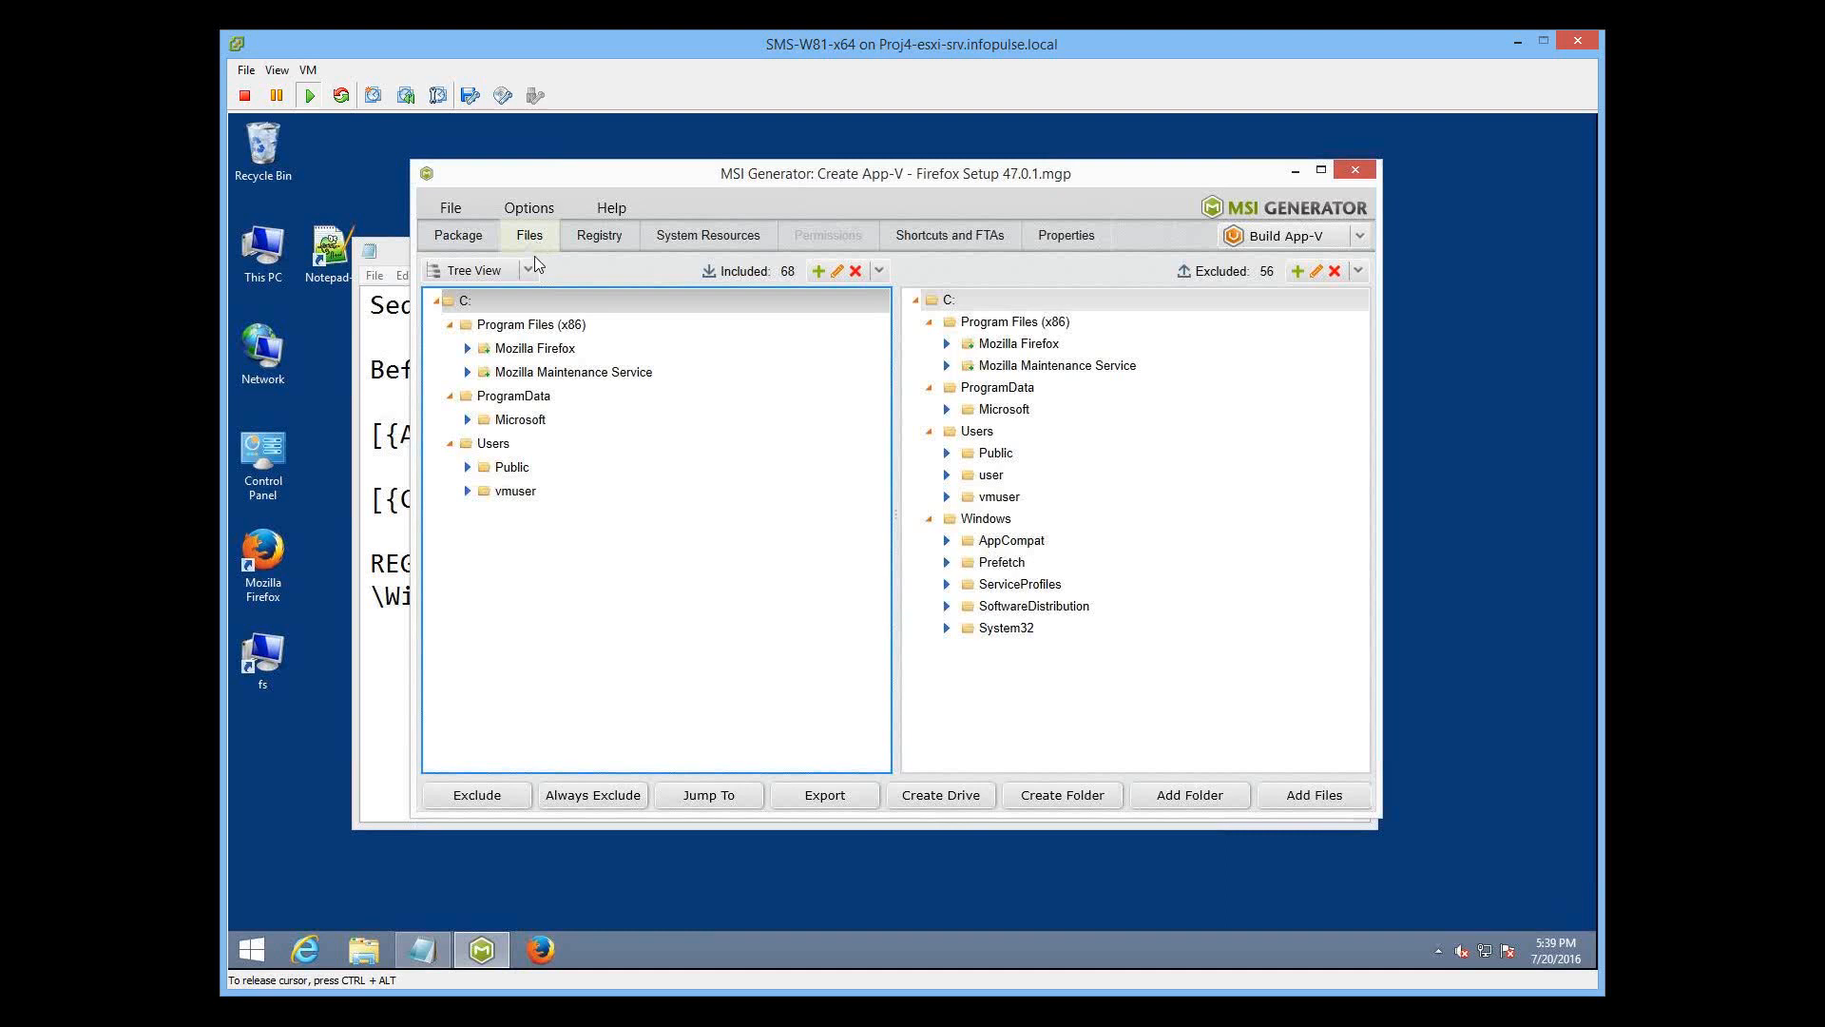
click(542, 373)
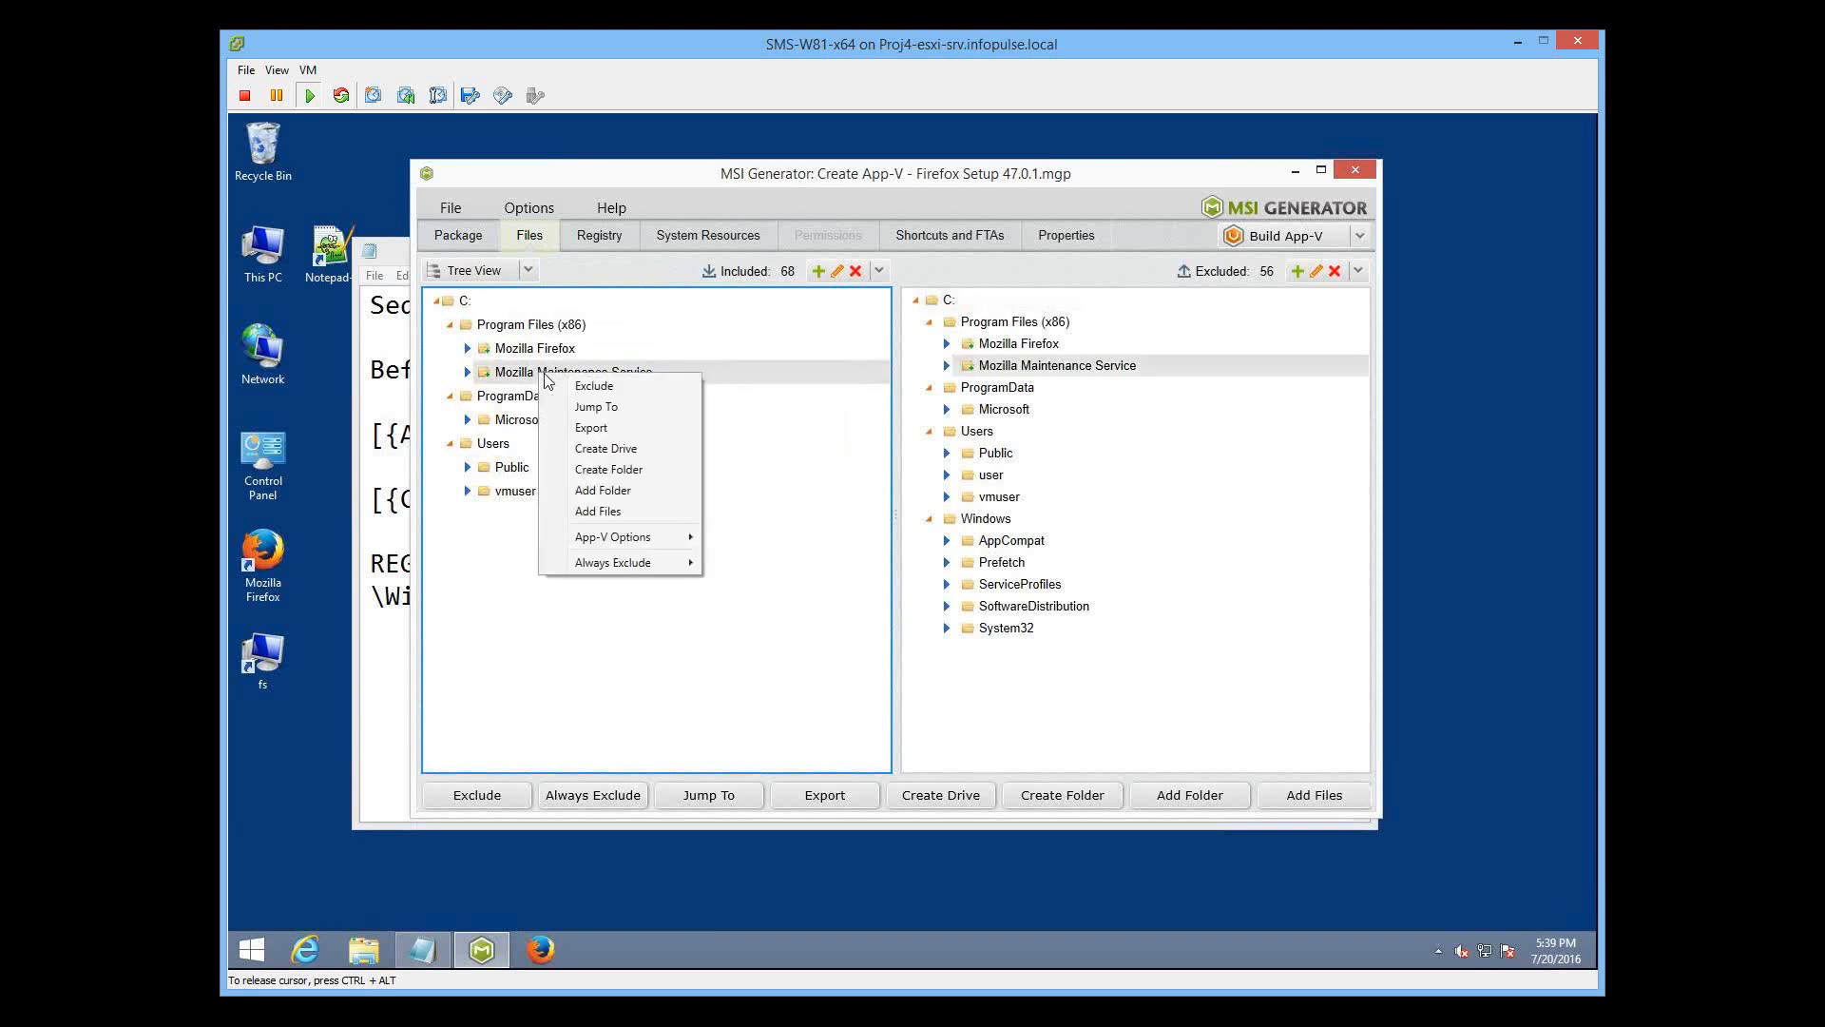
mouse_move(639, 539)
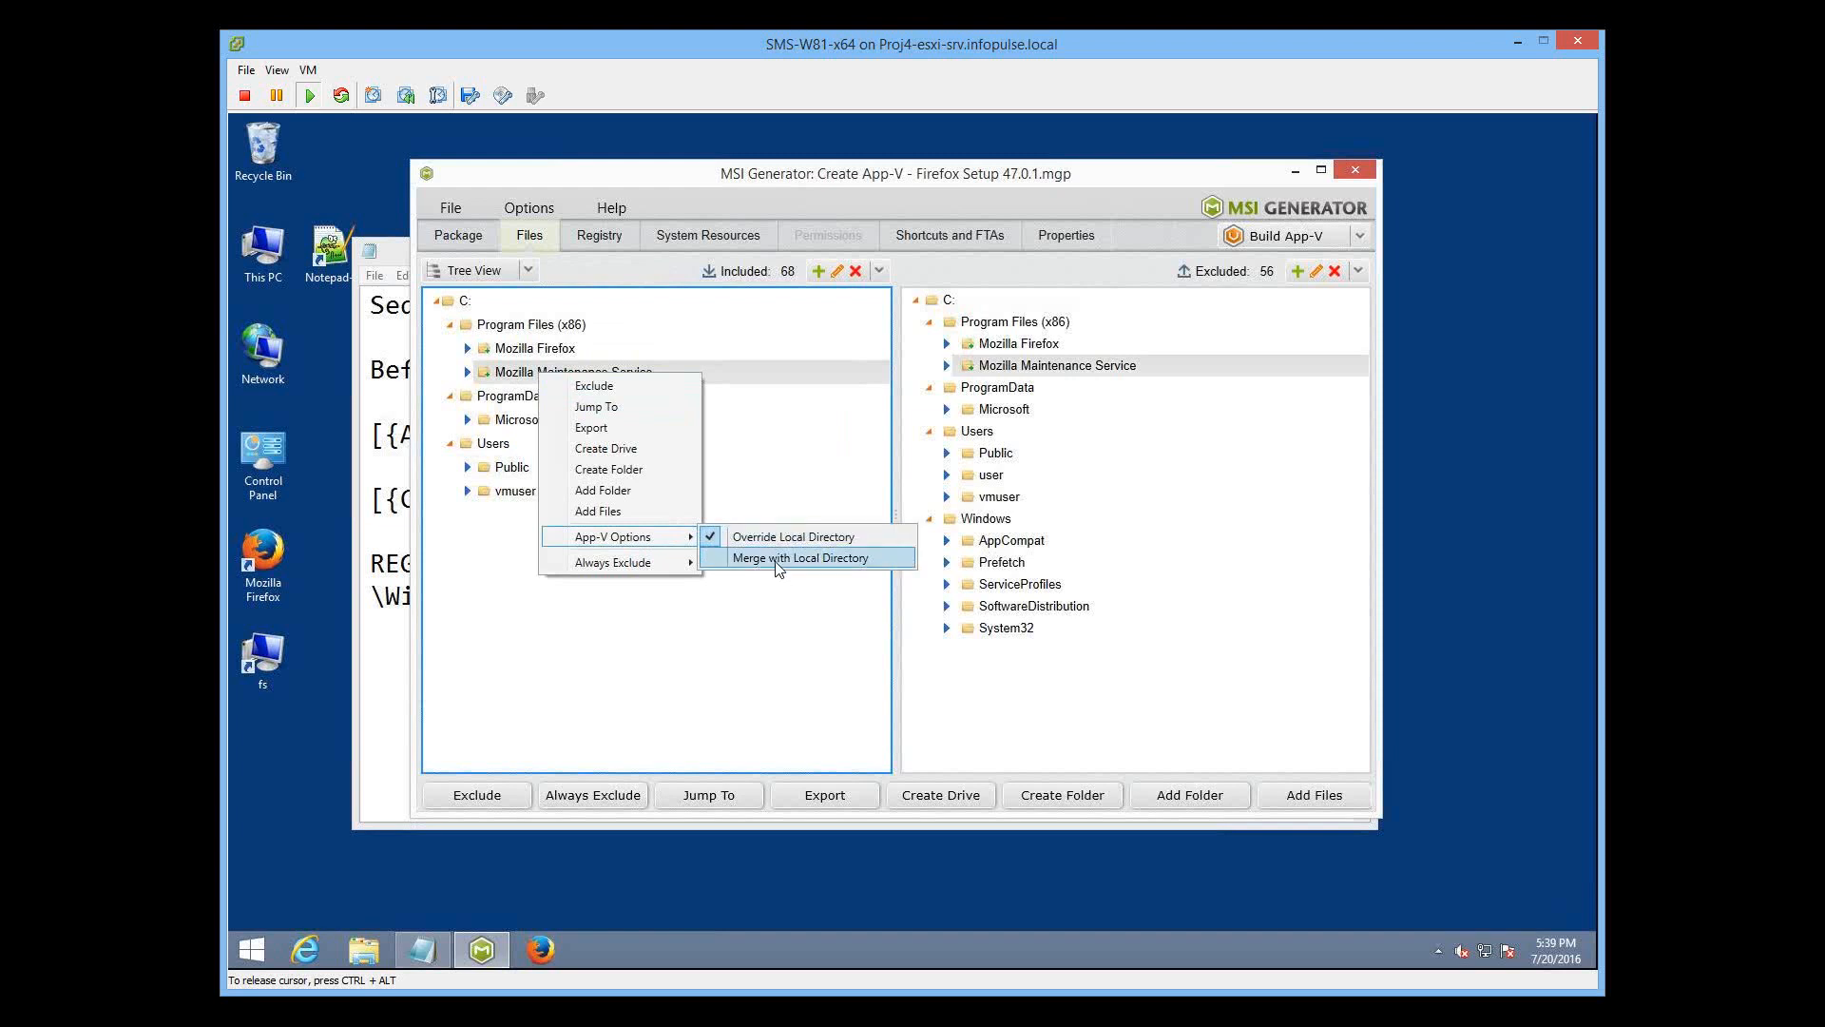
Step: Check the App-V override and merge options of the included RegisteredApplications key under HKEY_CURRENT_USER
click(597, 233)
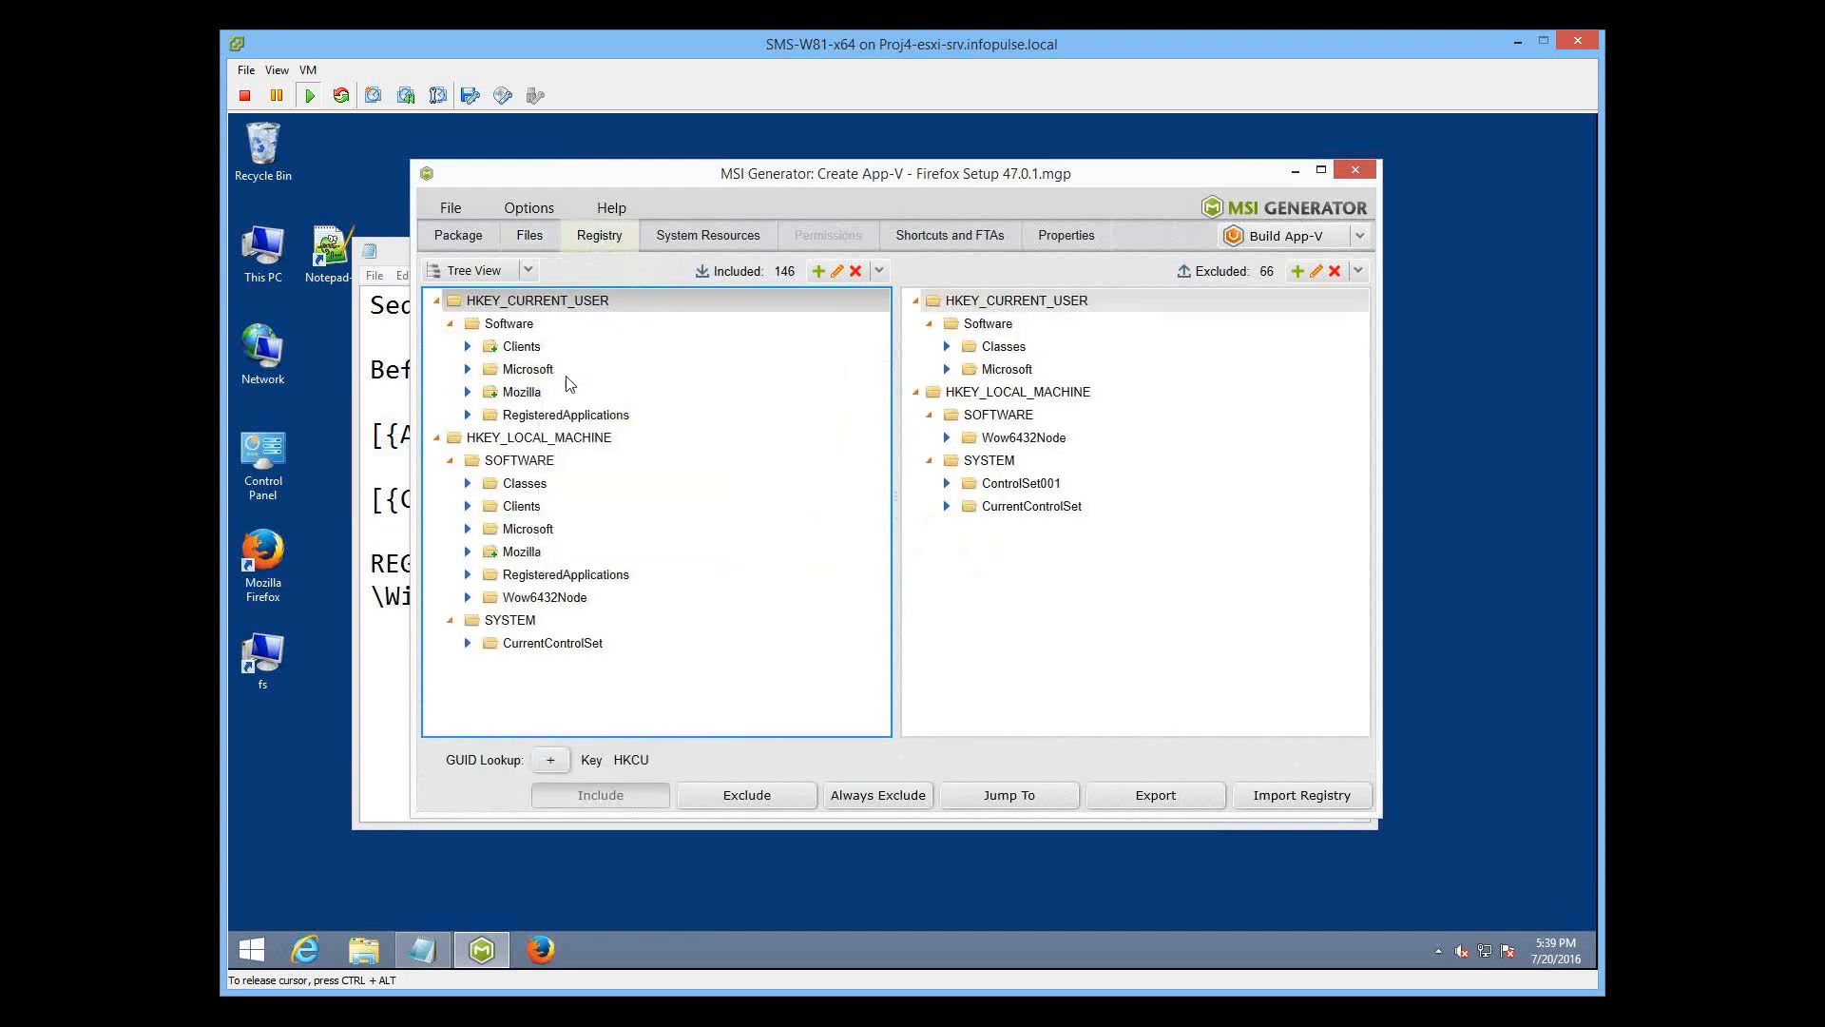
right_click(539, 416)
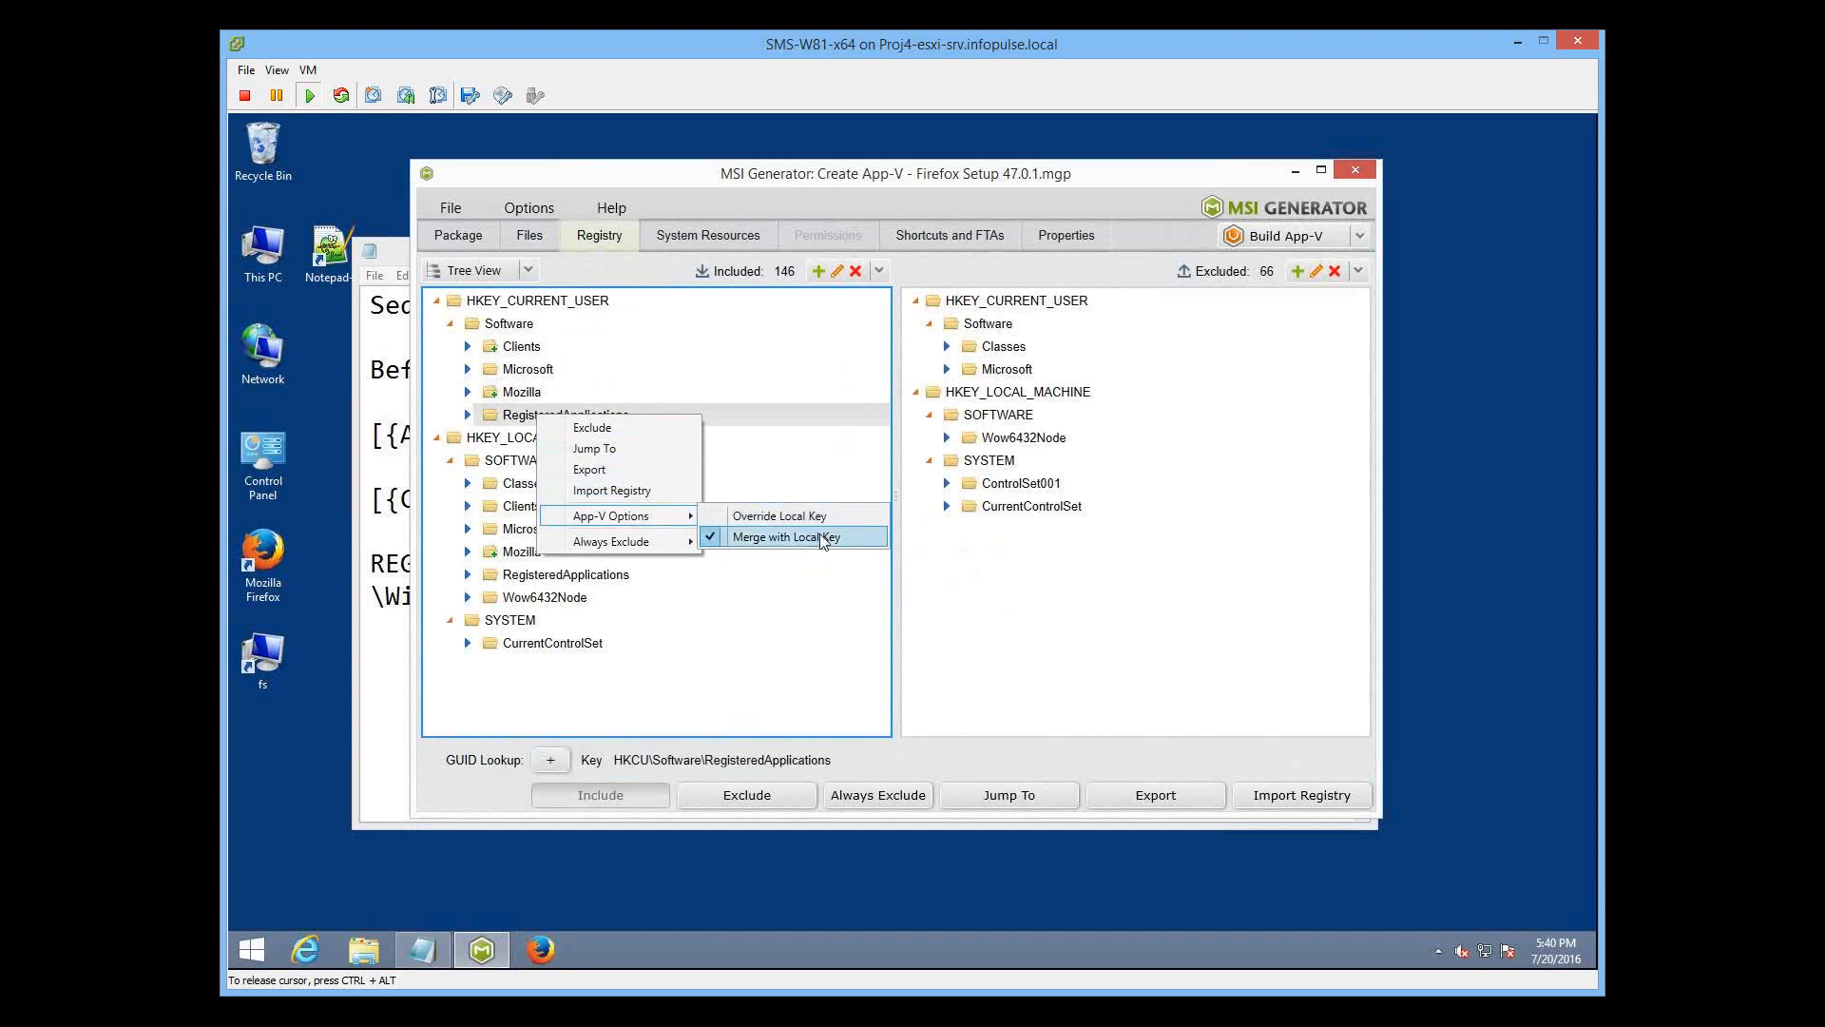
click(801, 600)
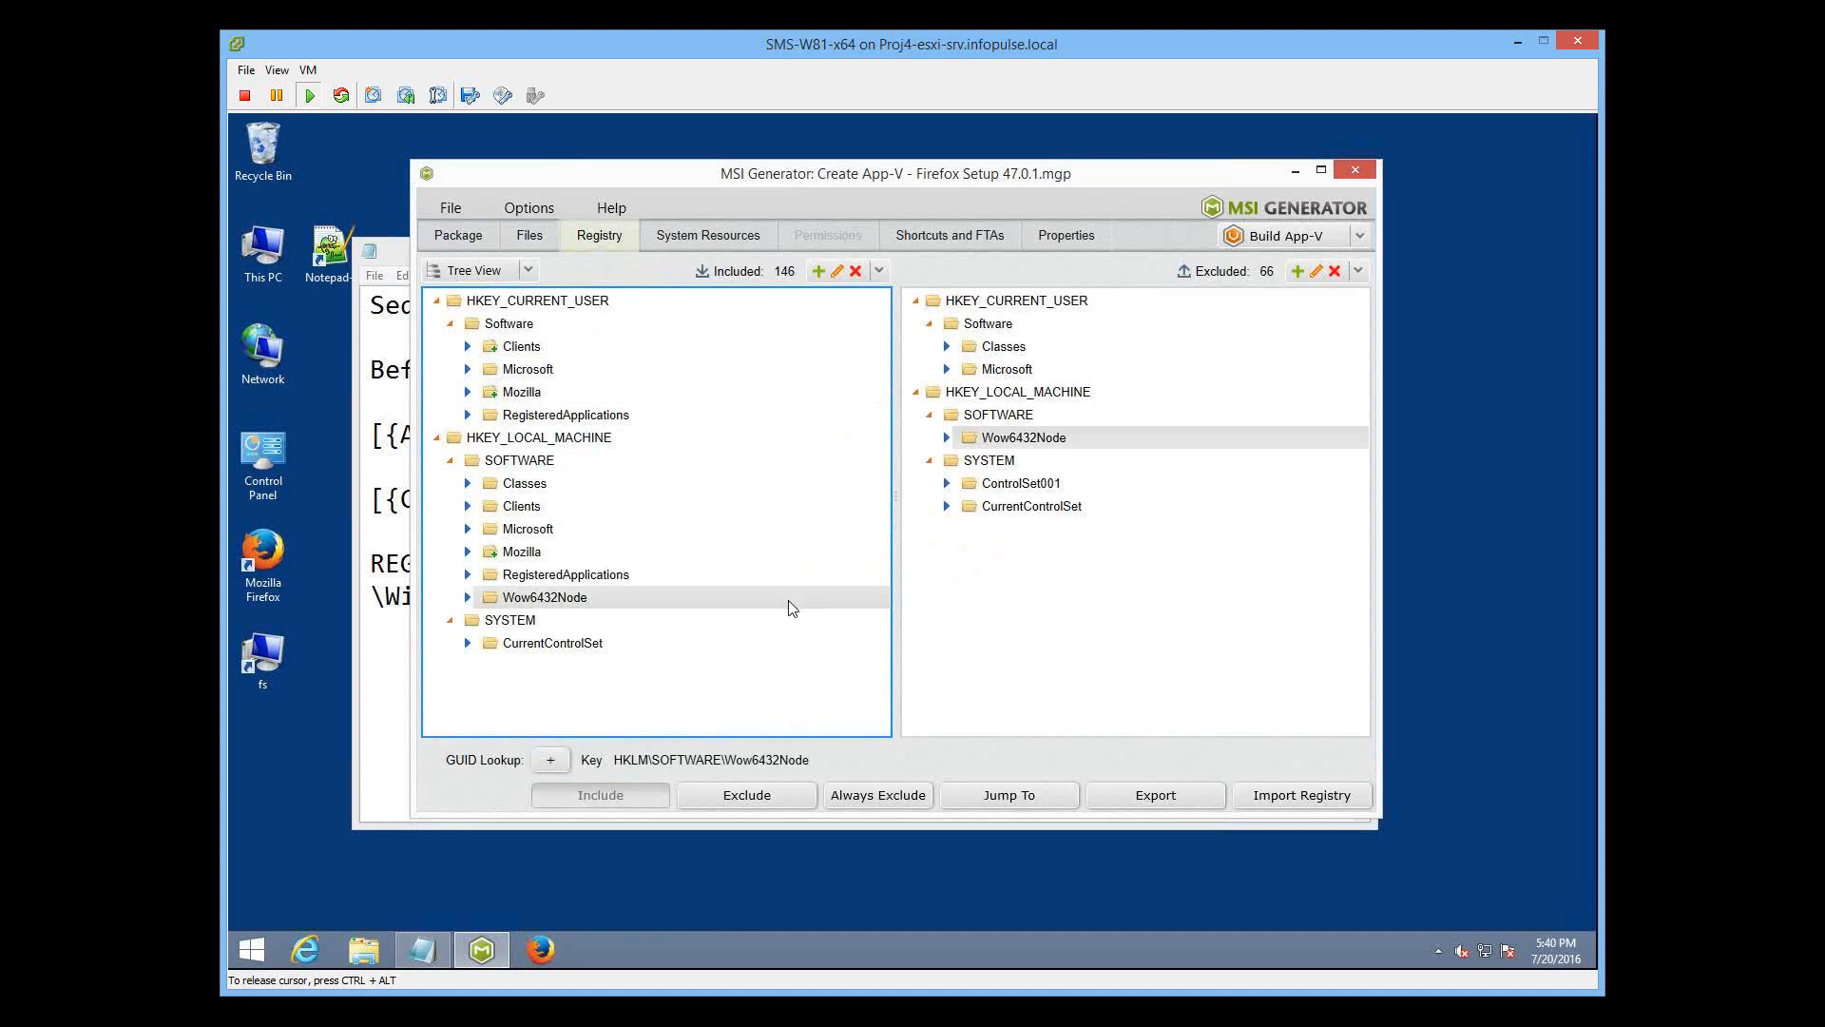
Step: Review the captured MozillaMaintenance service settings, the Firefox shortcuts and the App-V file type associations
click(713, 245)
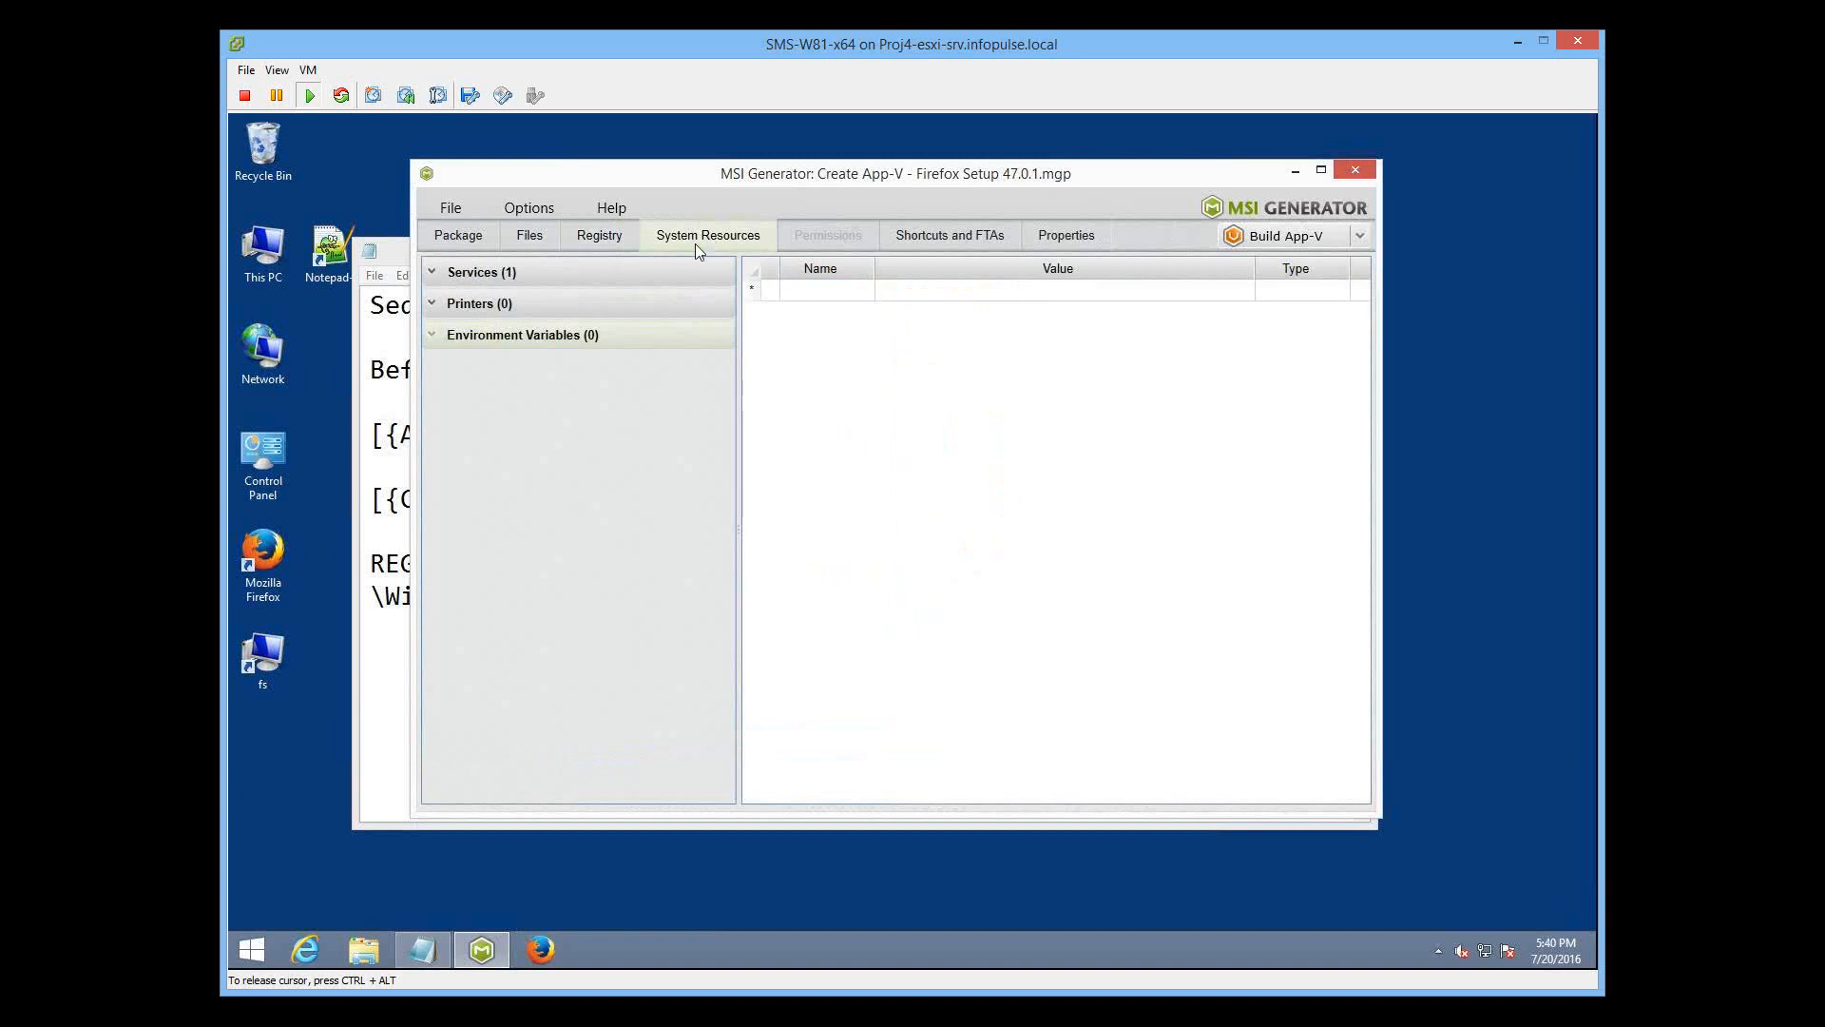
click(456, 274)
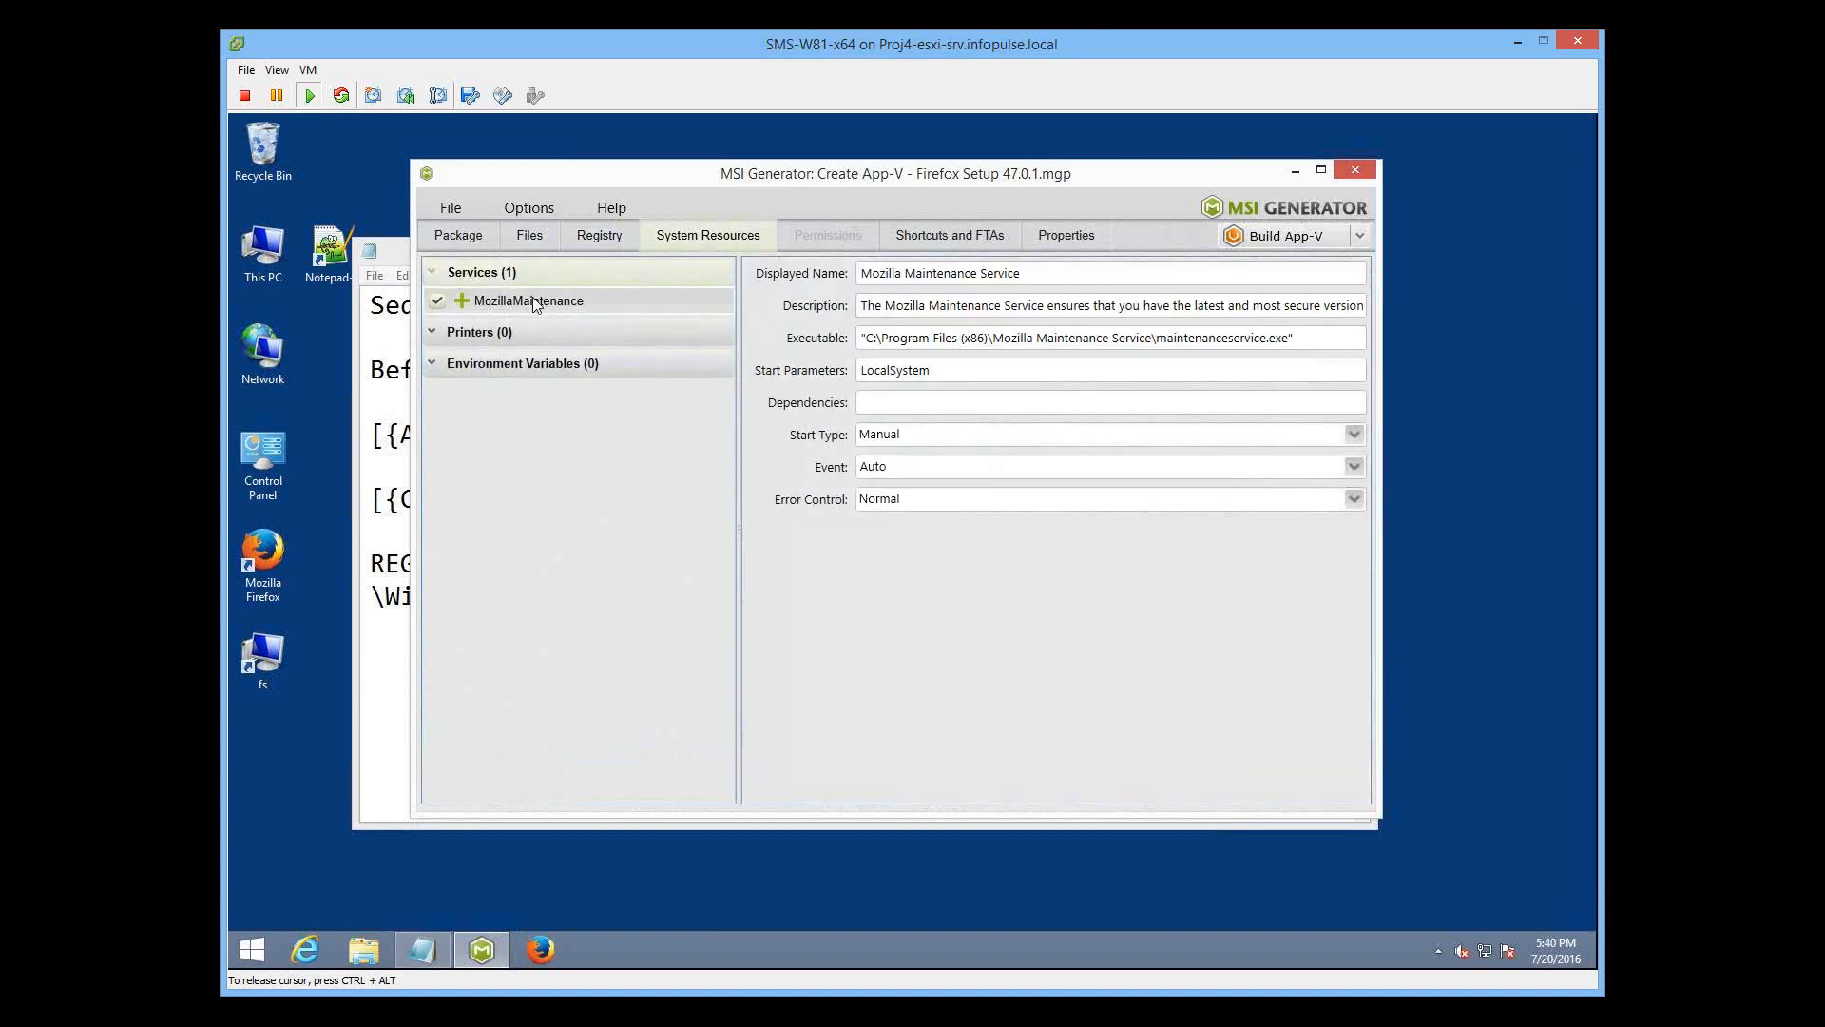
click(995, 378)
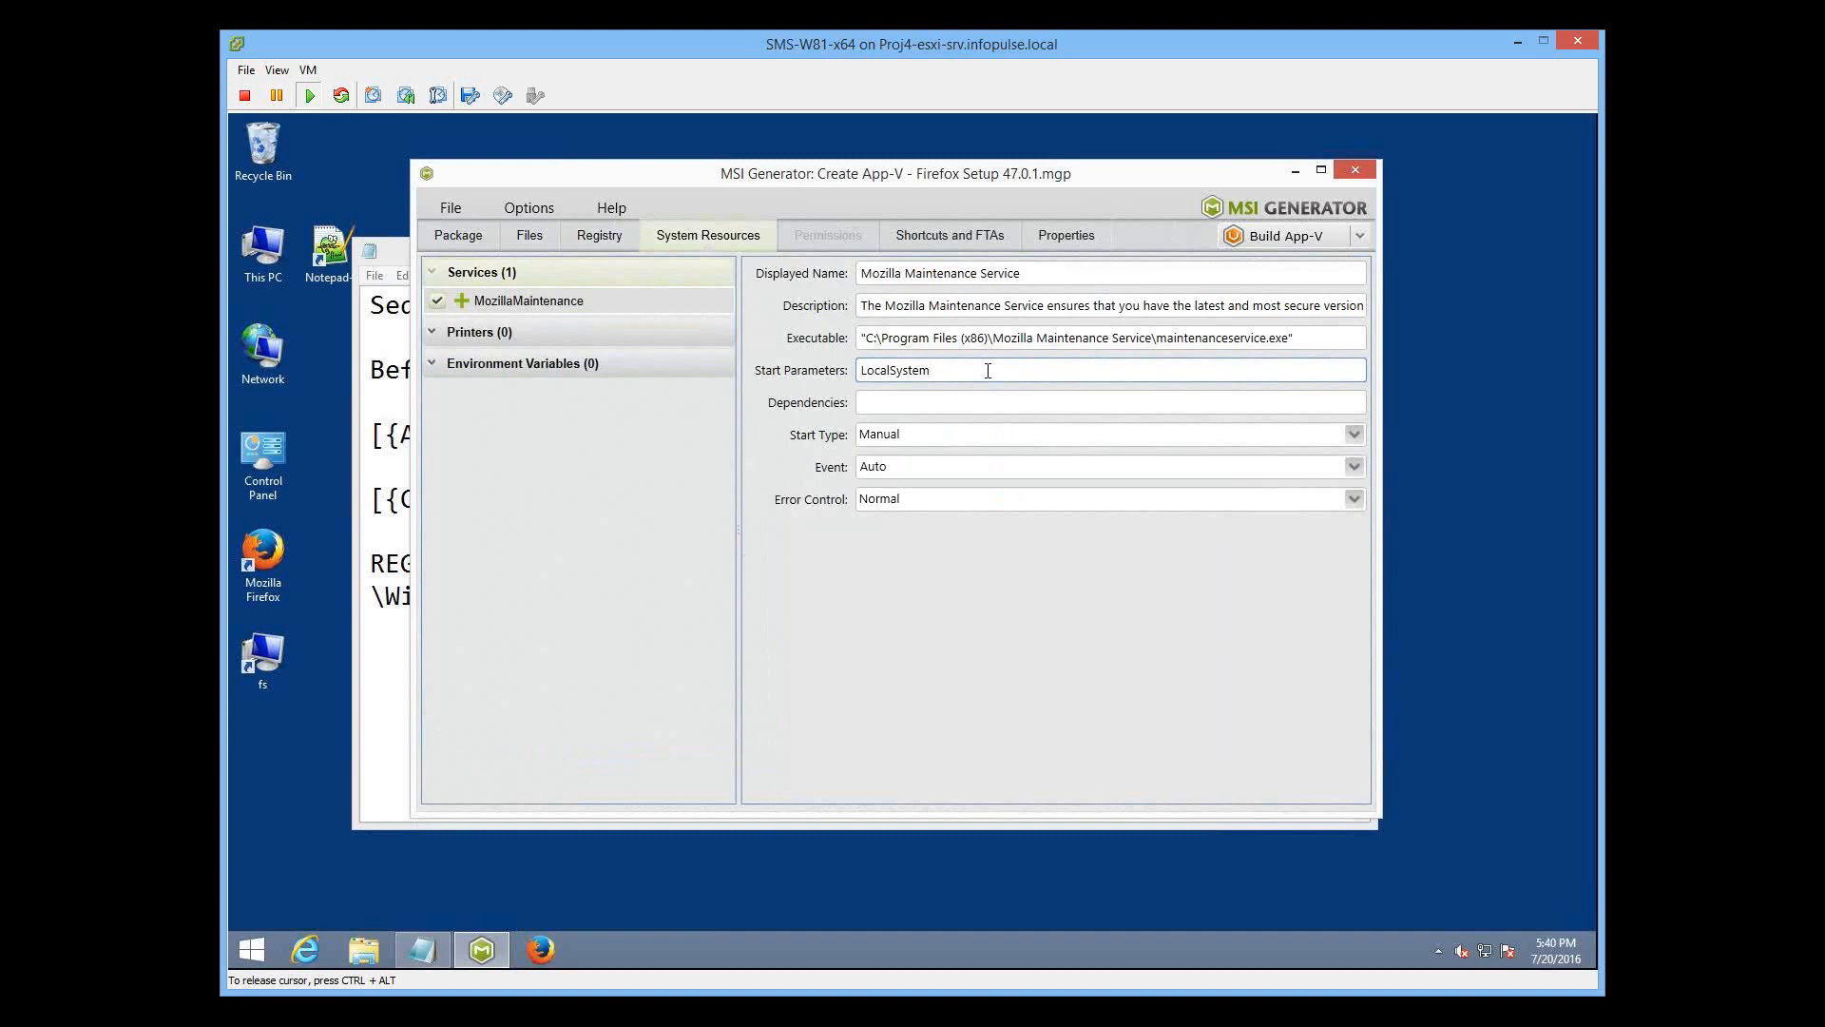
click(937, 238)
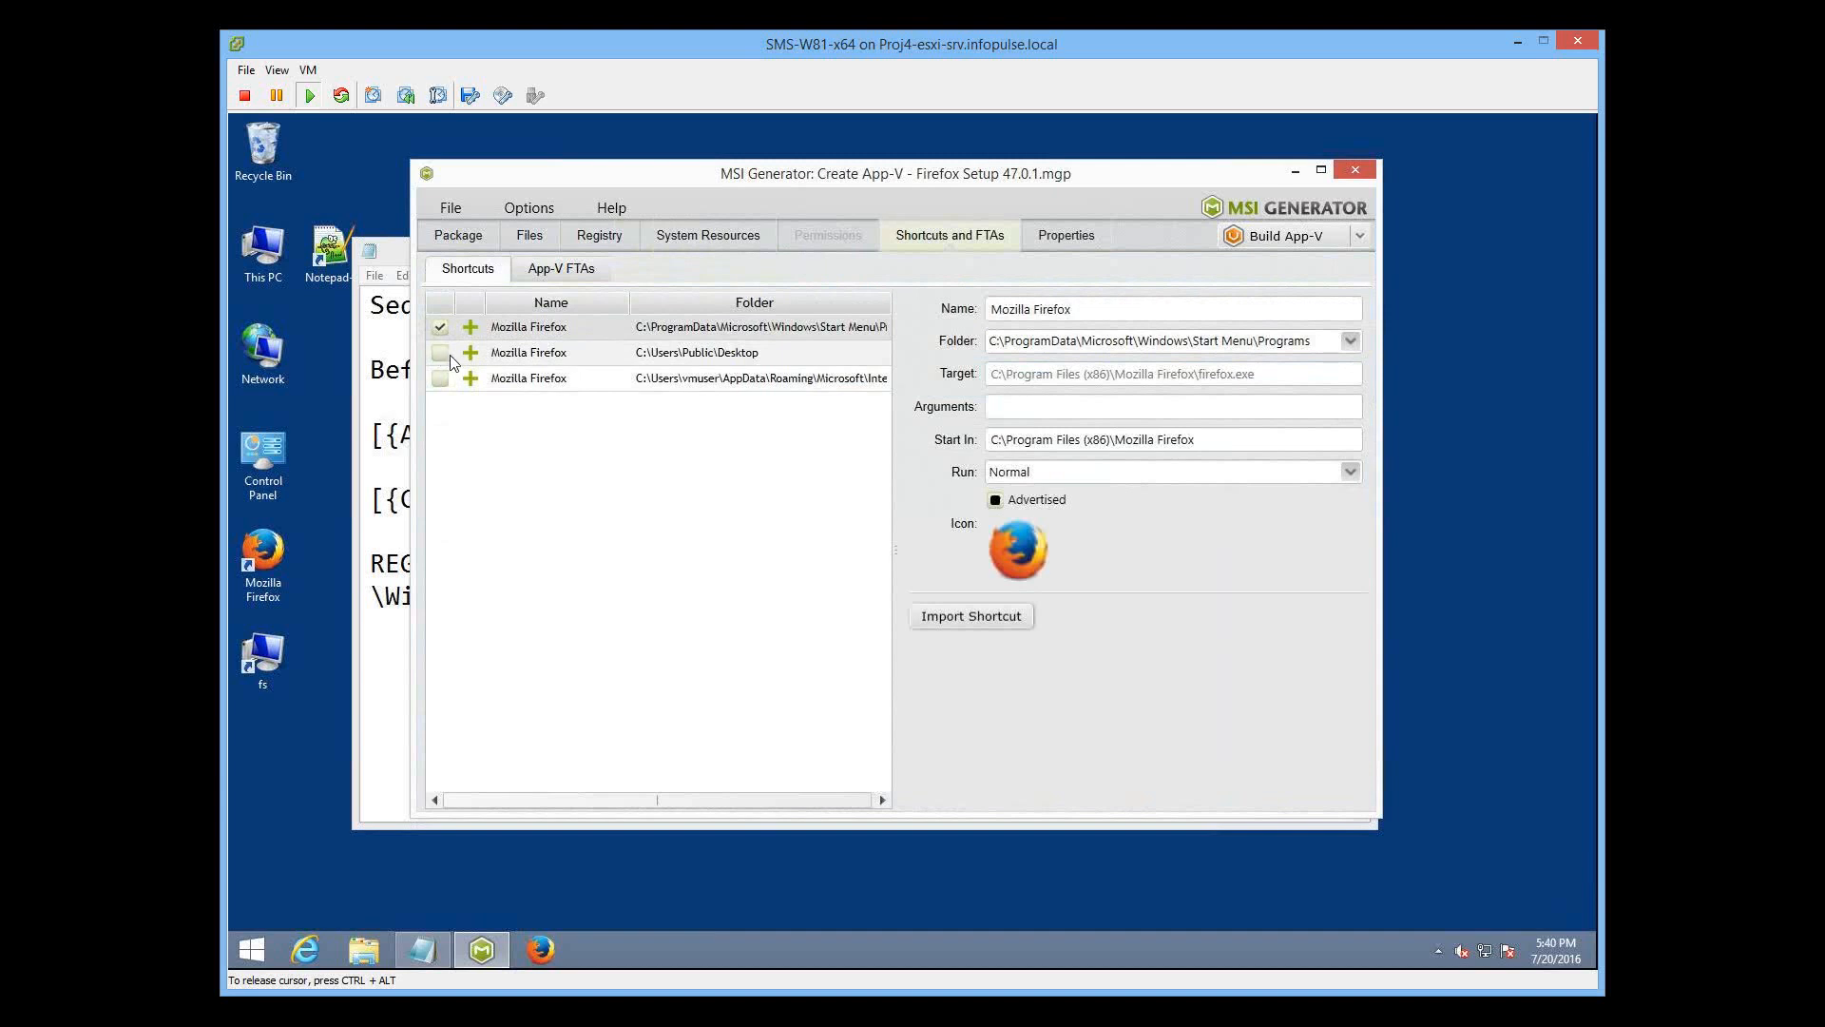
click(543, 271)
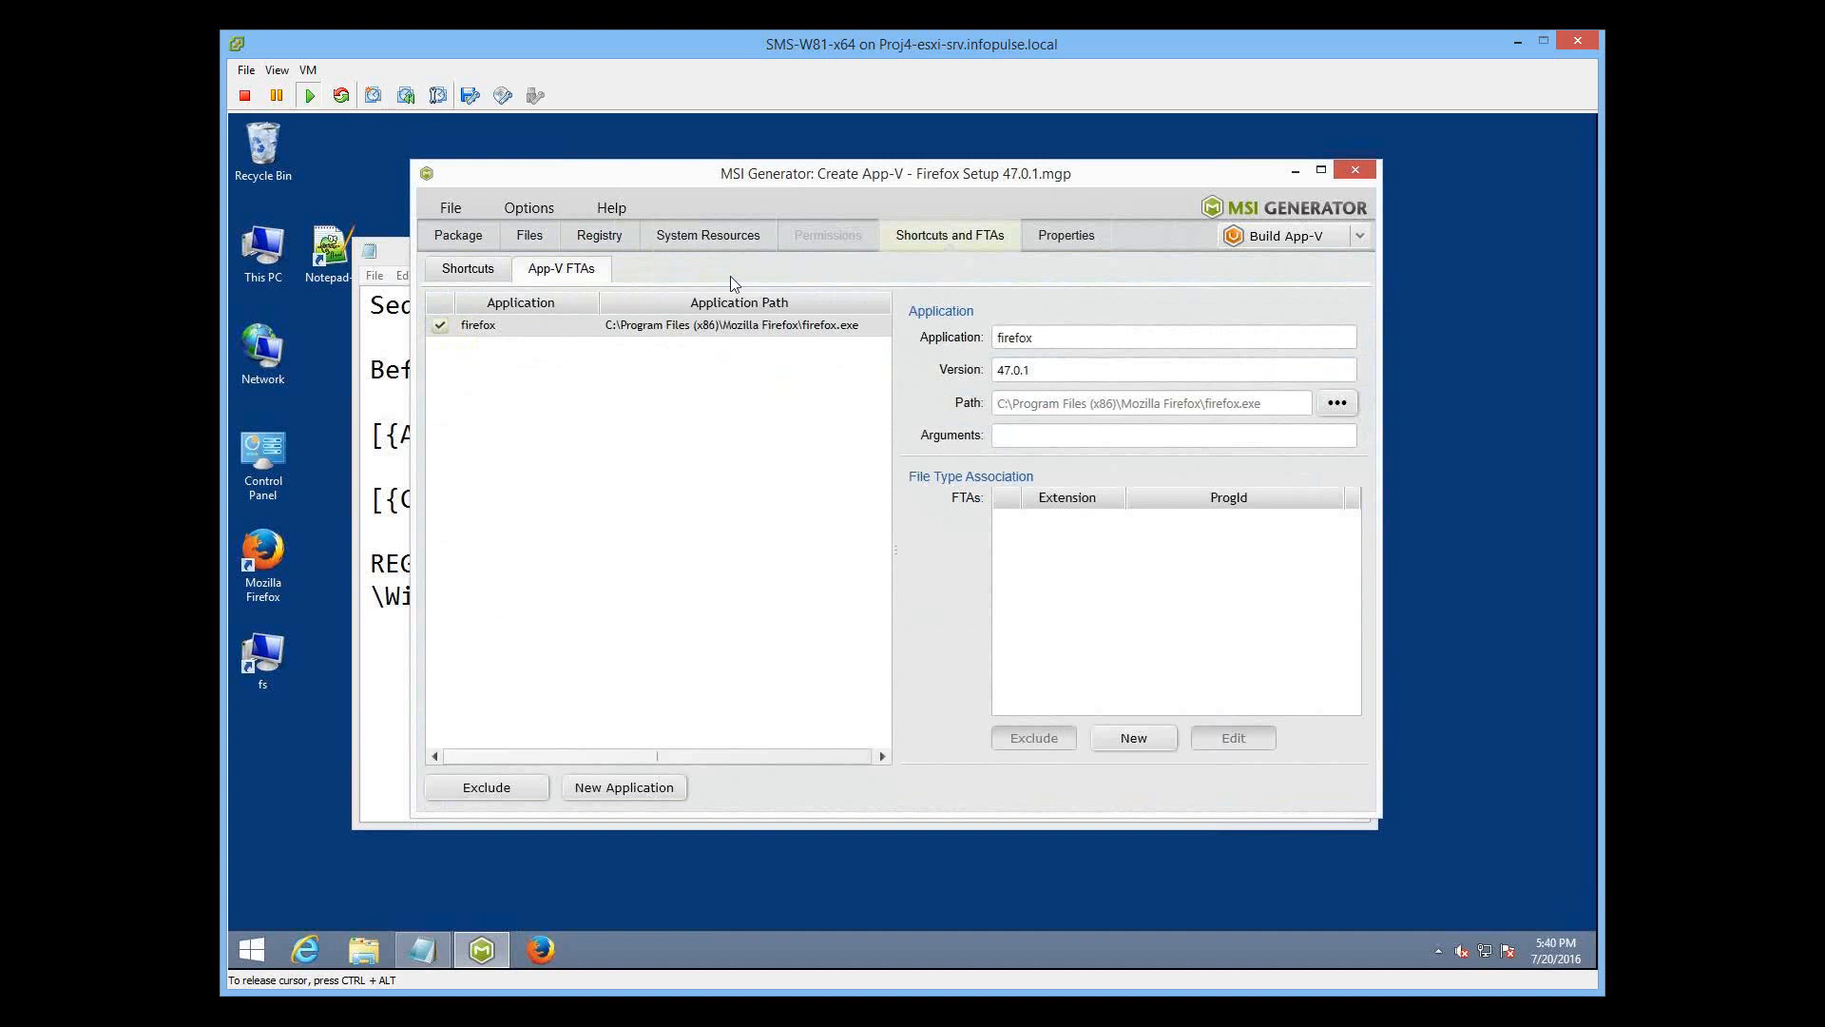
Step: Build the App-V package and open its package folder to inspect the generated files
click(471, 237)
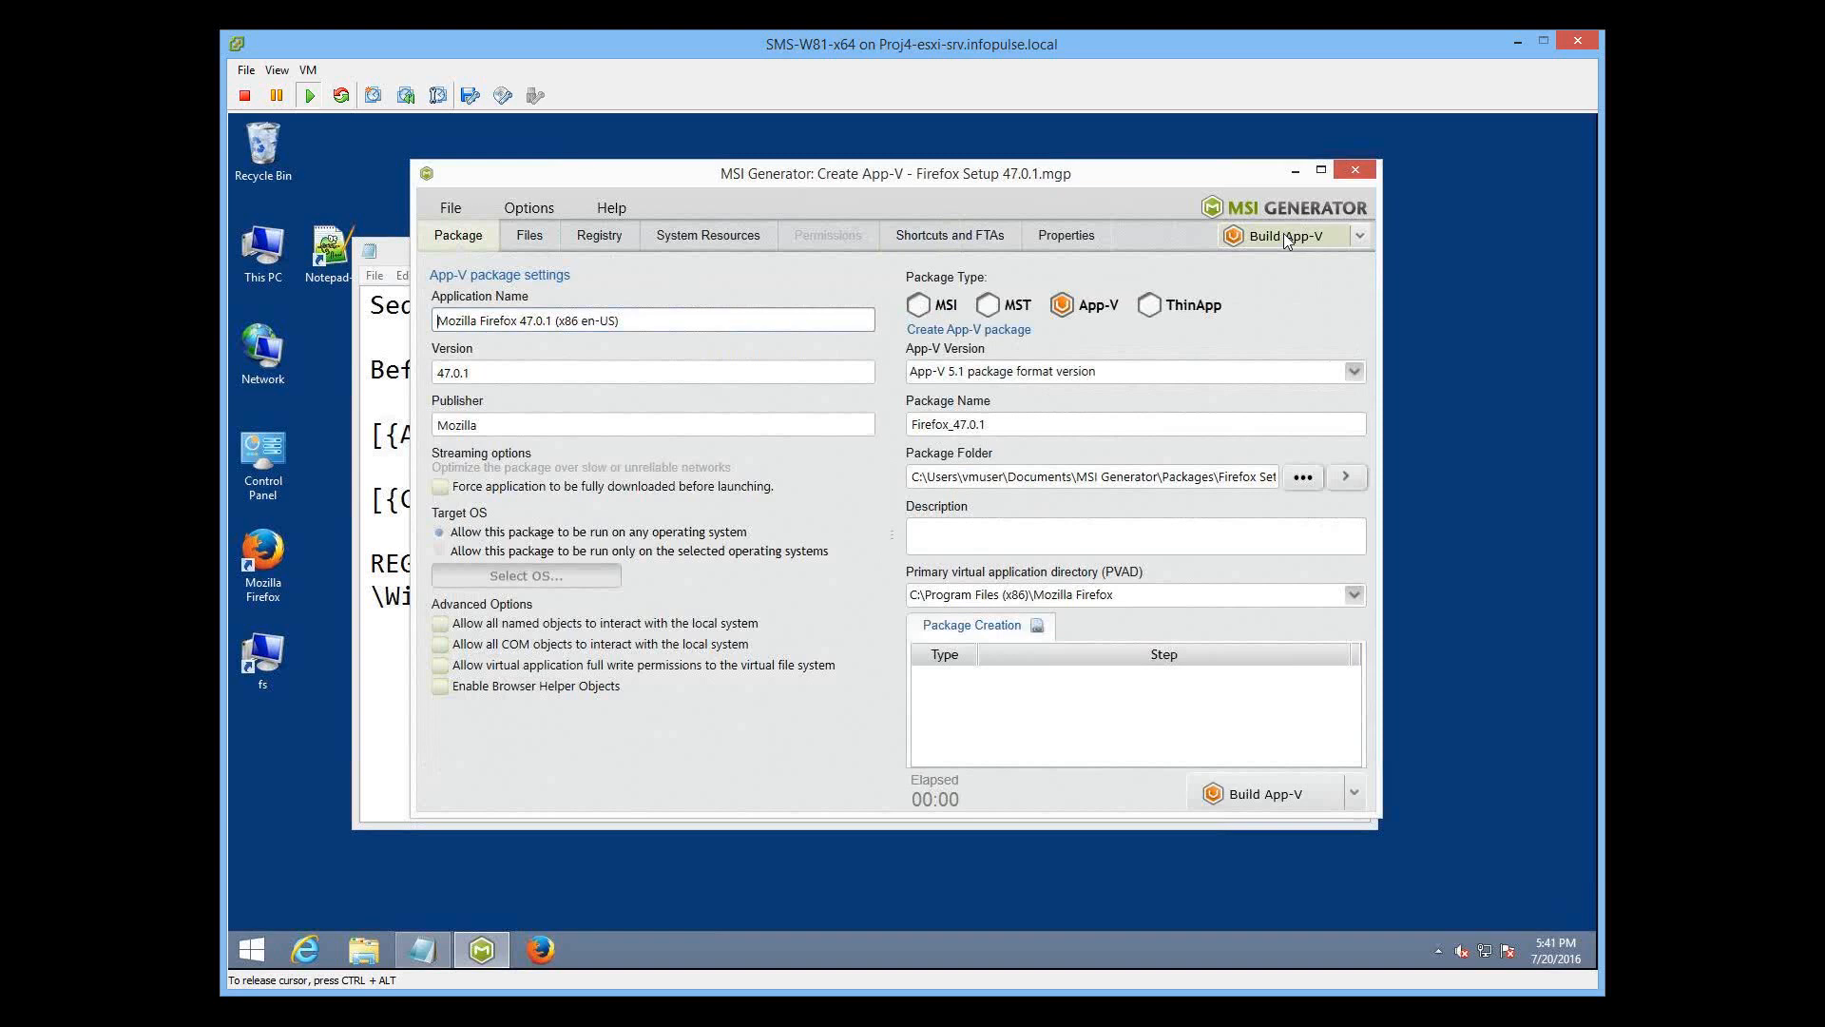
click(1286, 237)
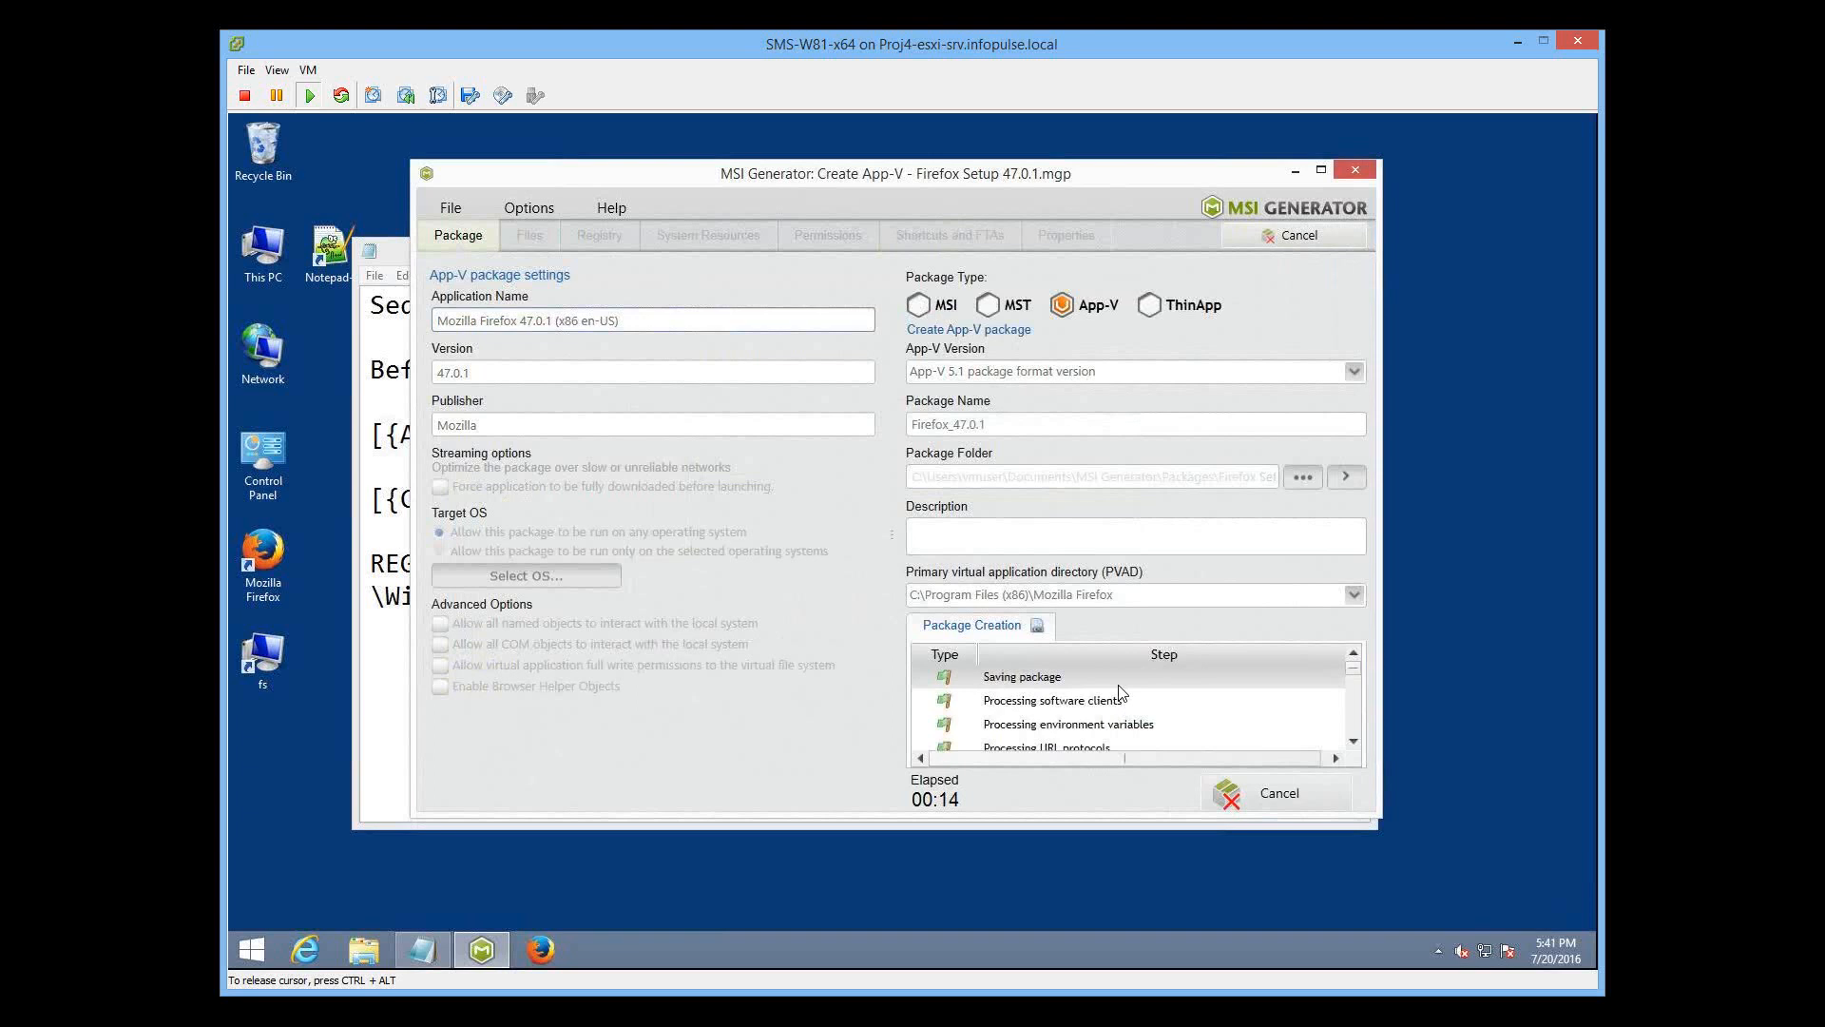
click(1349, 476)
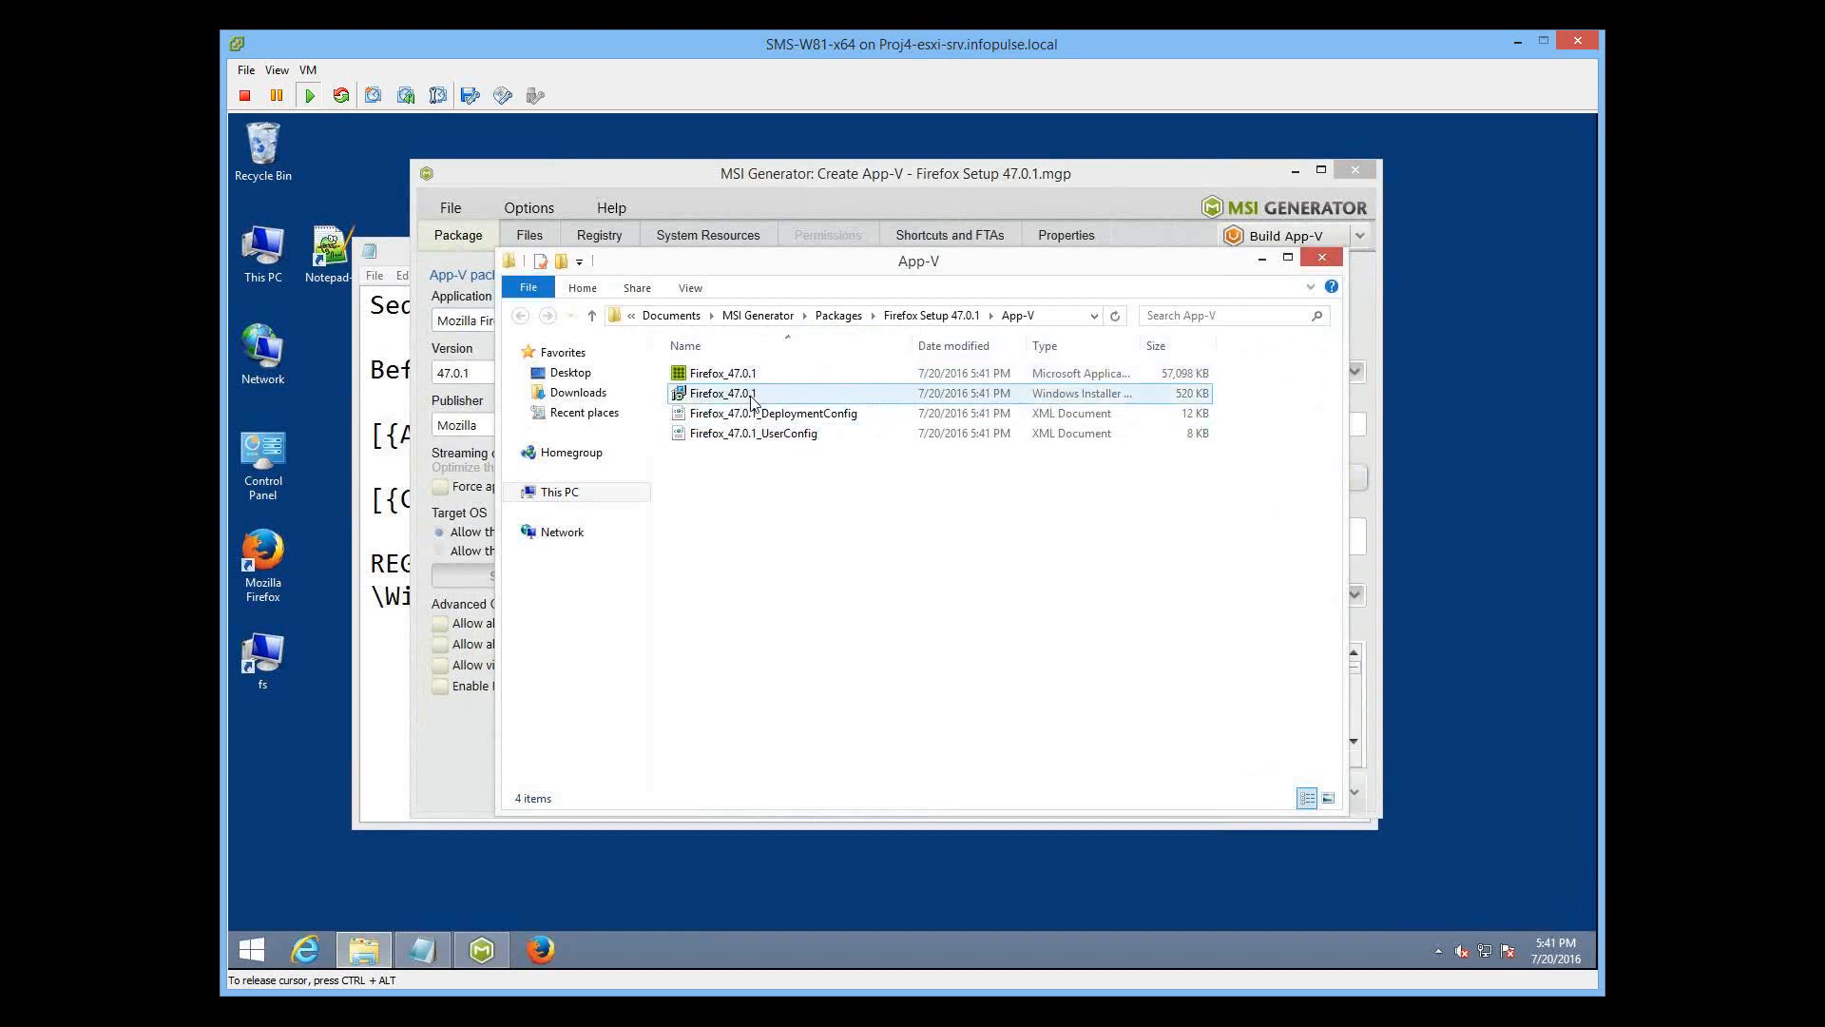
mouse_move(752, 400)
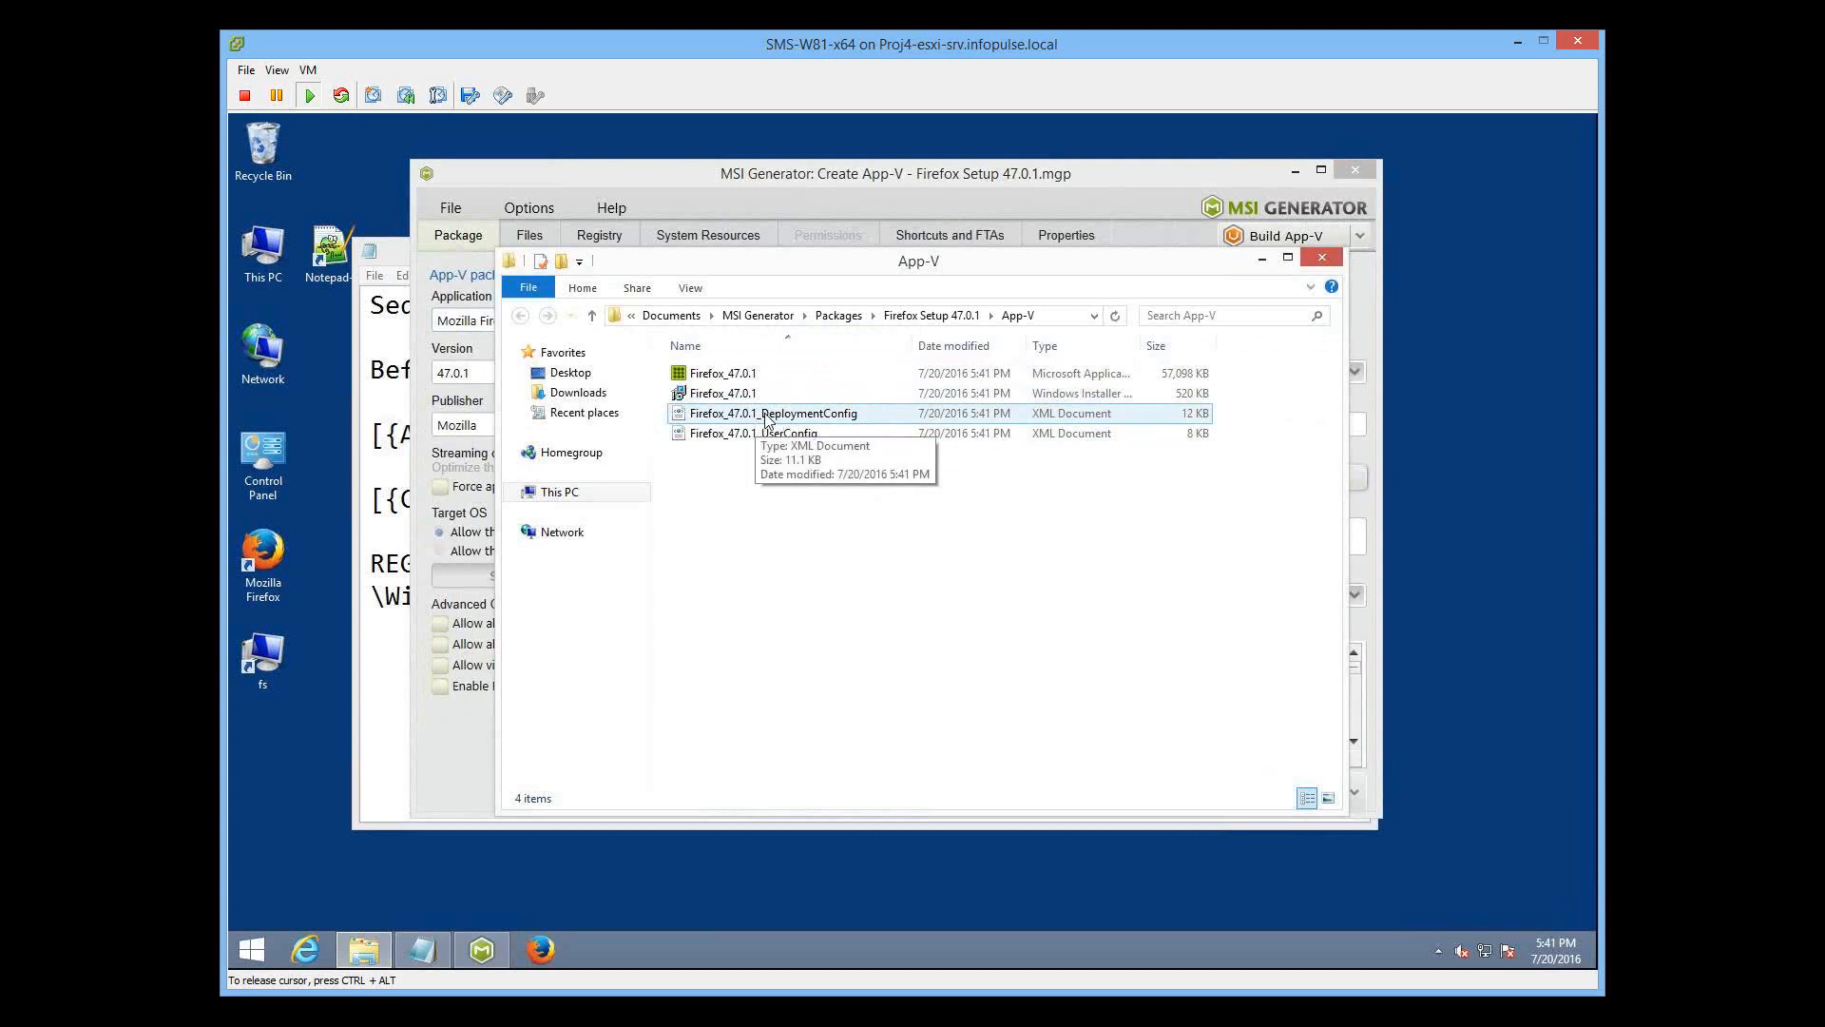
Step: Close the current project, reopen the generated Firefox_47.0.1 App-V package for editing, and set its package type to App-V
click(829, 171)
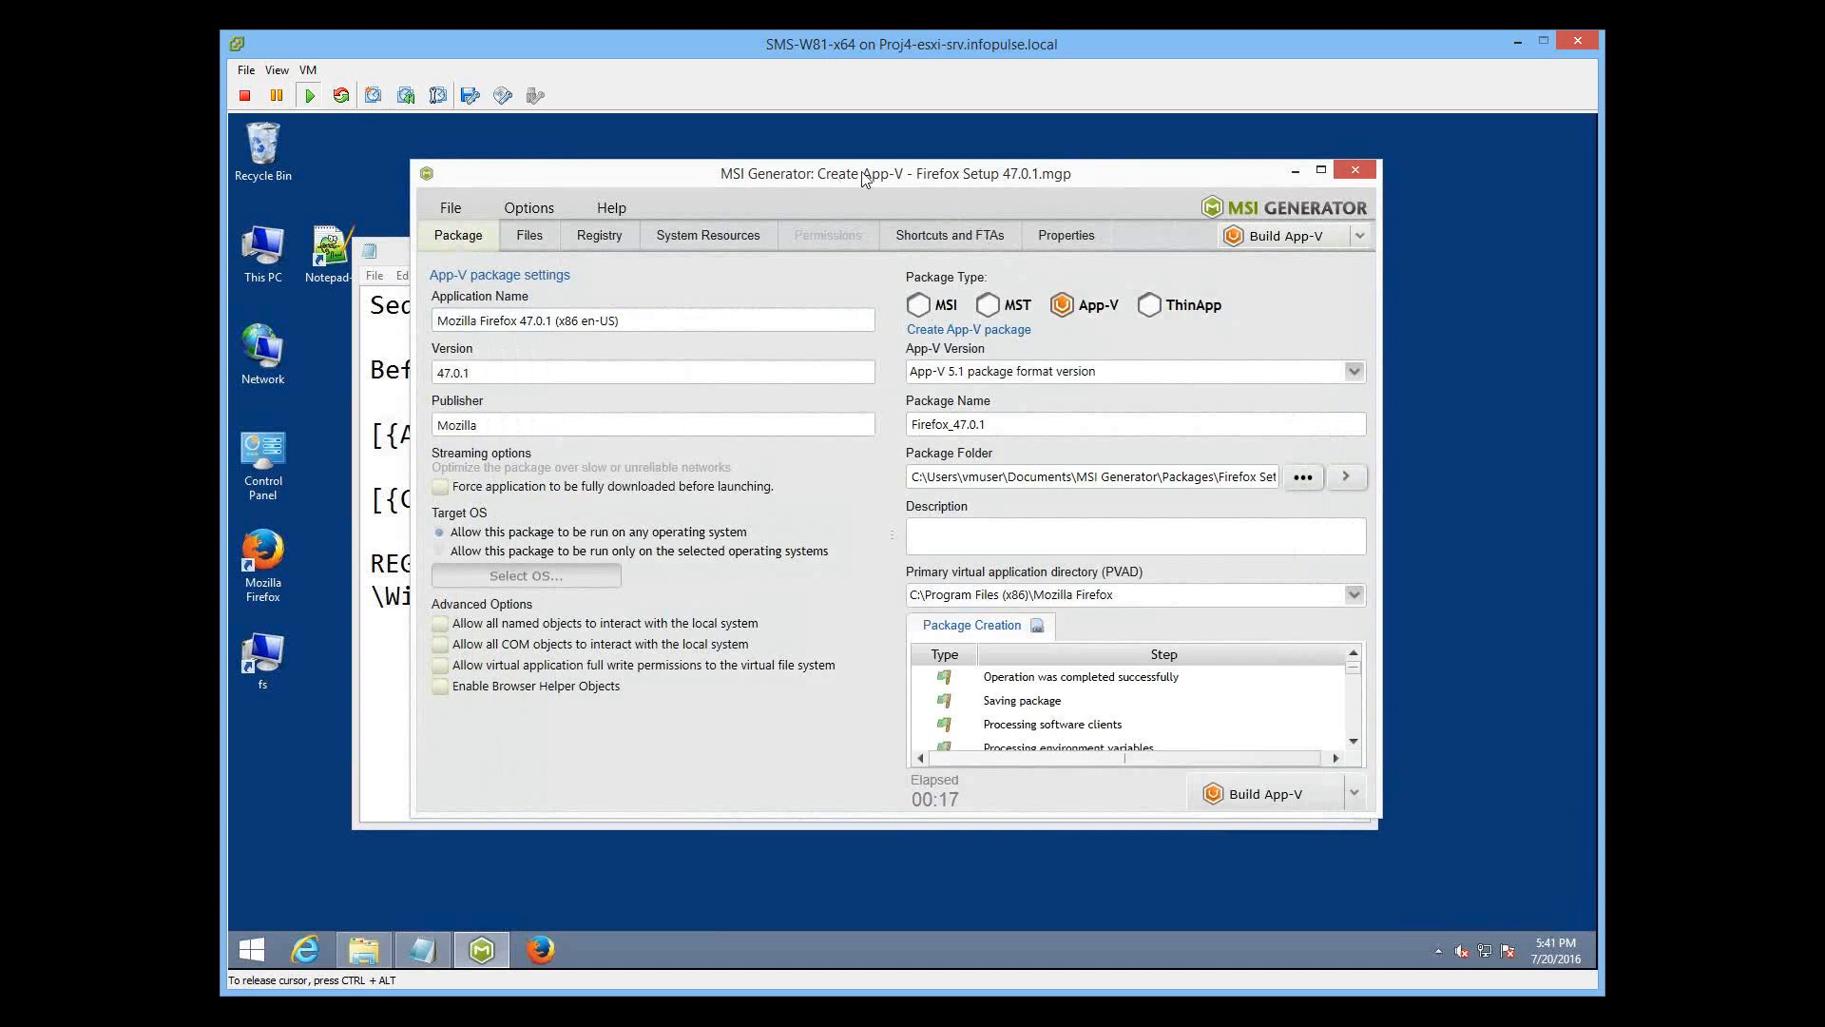
click(1359, 174)
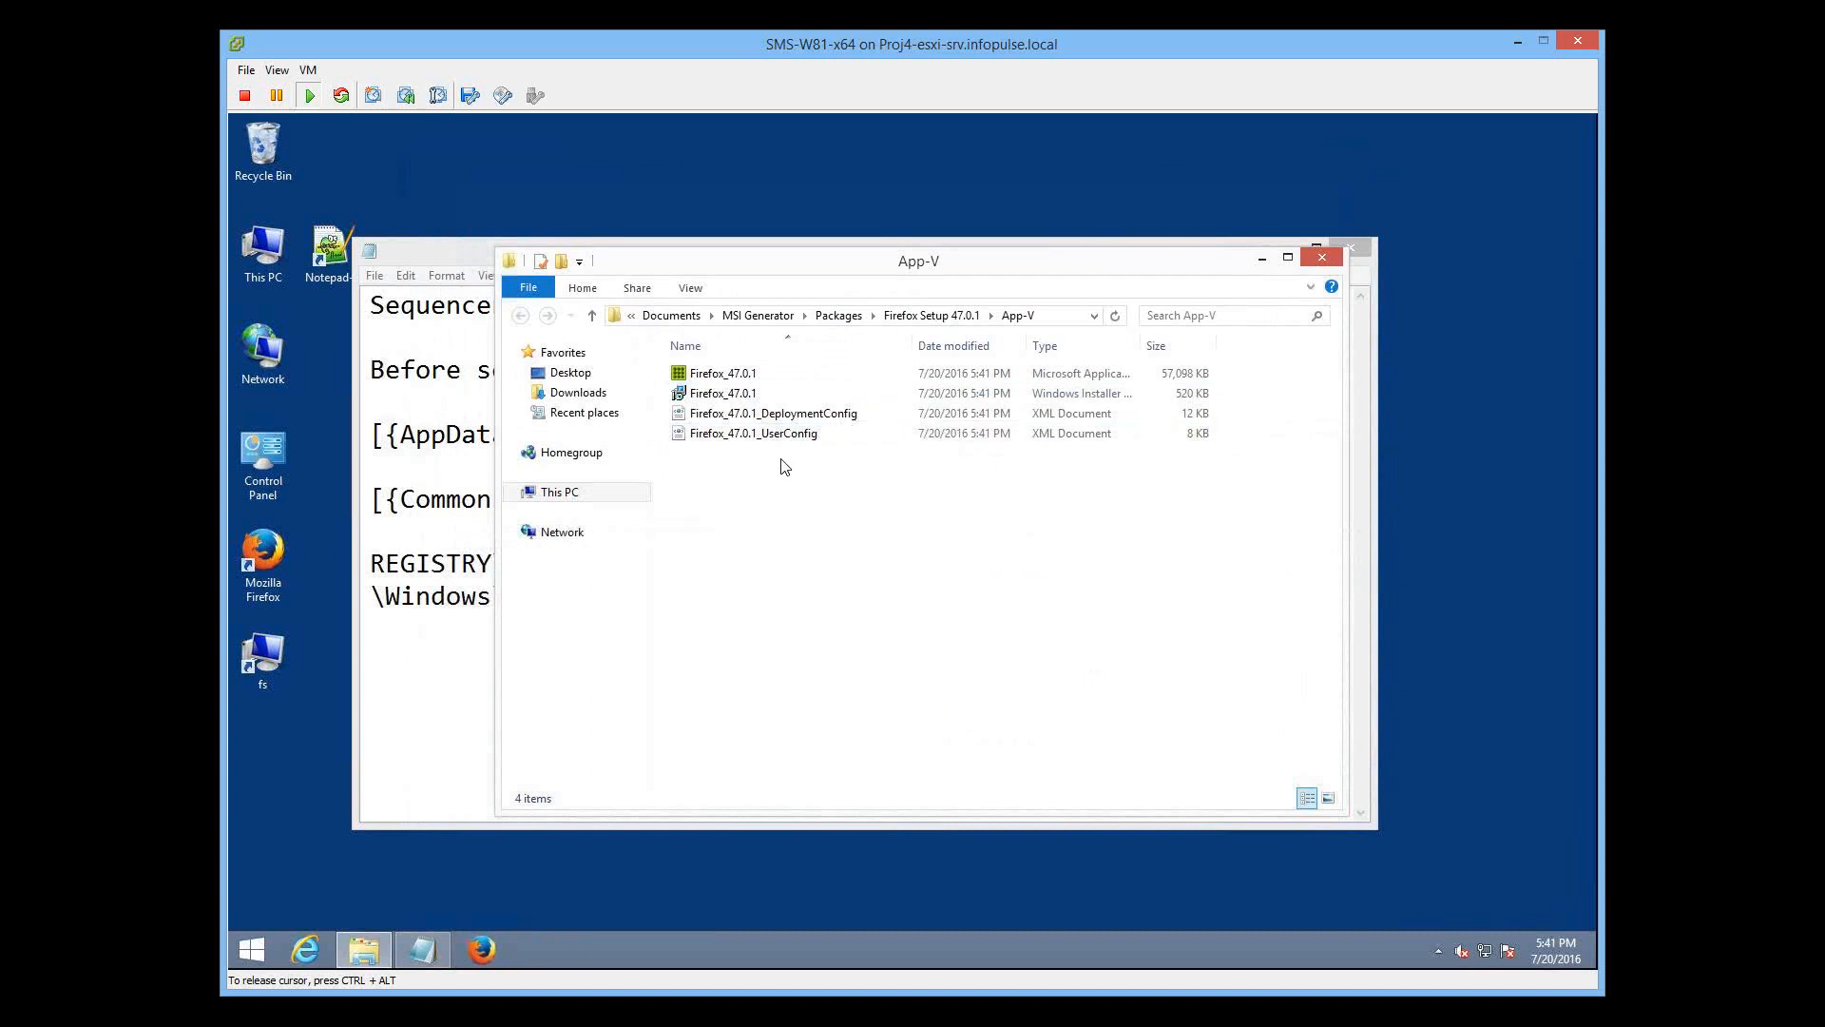
click(729, 375)
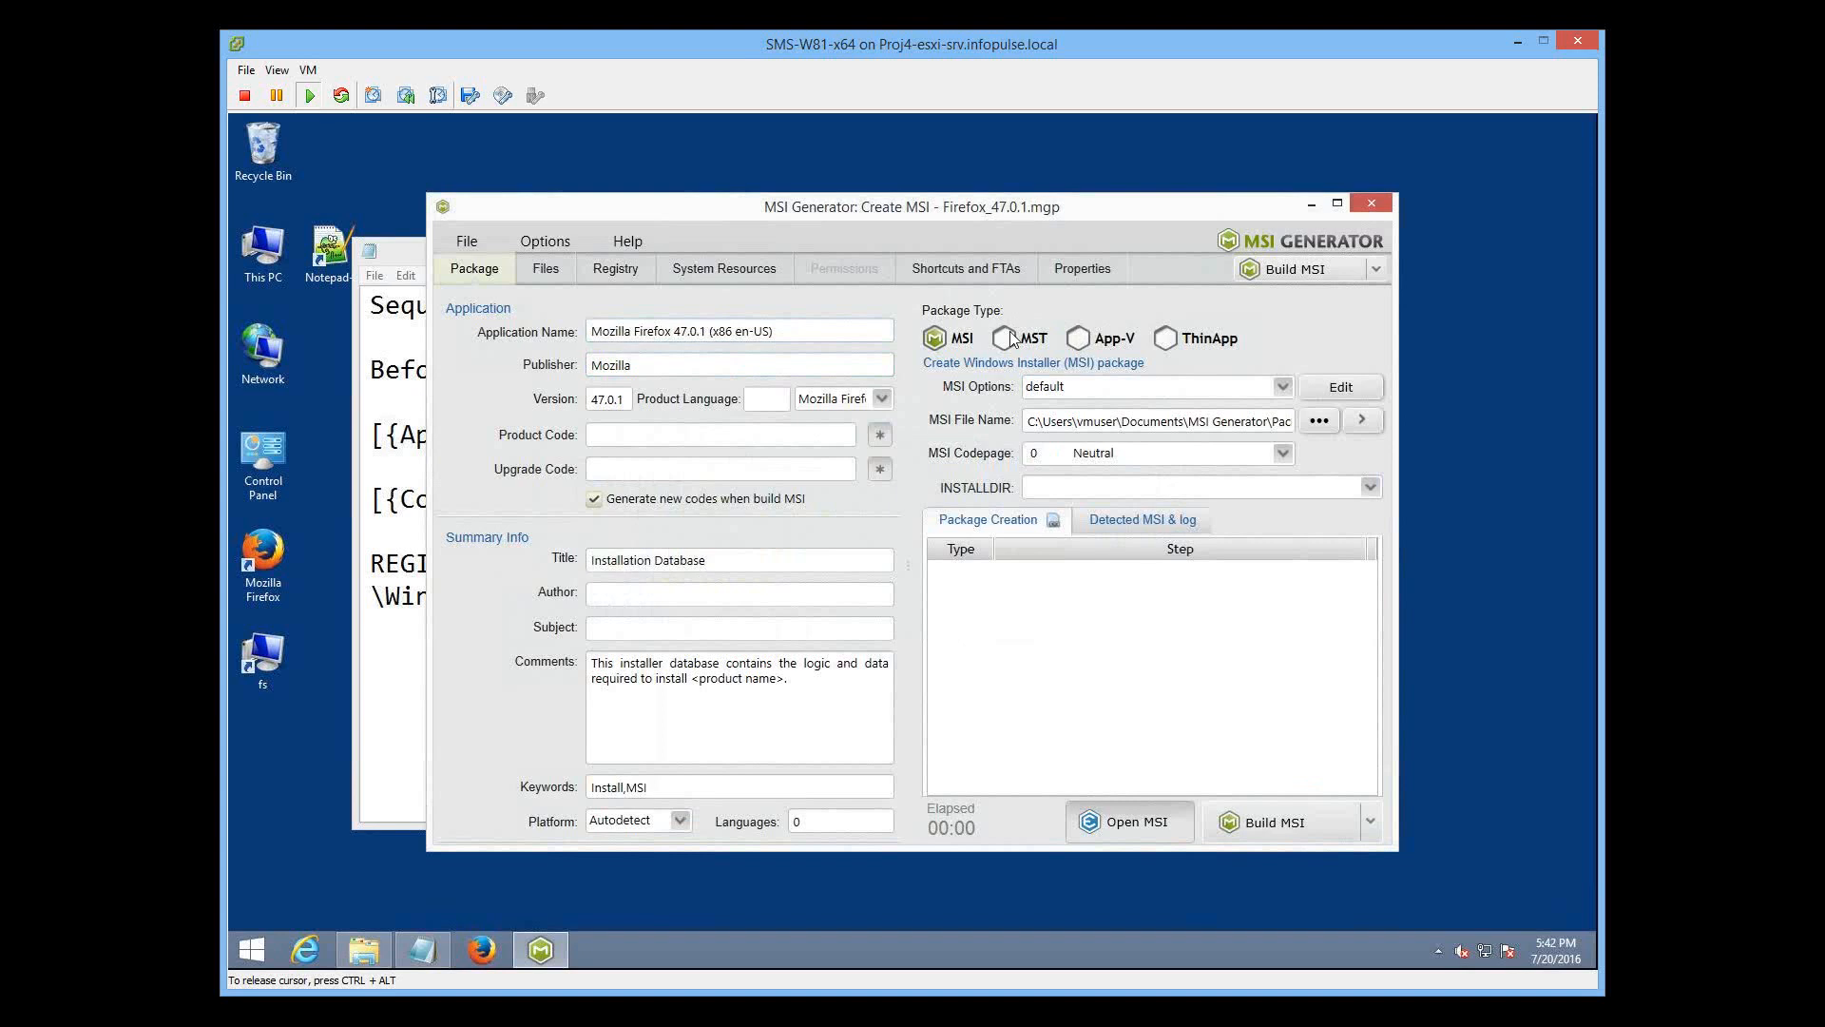
click(1081, 340)
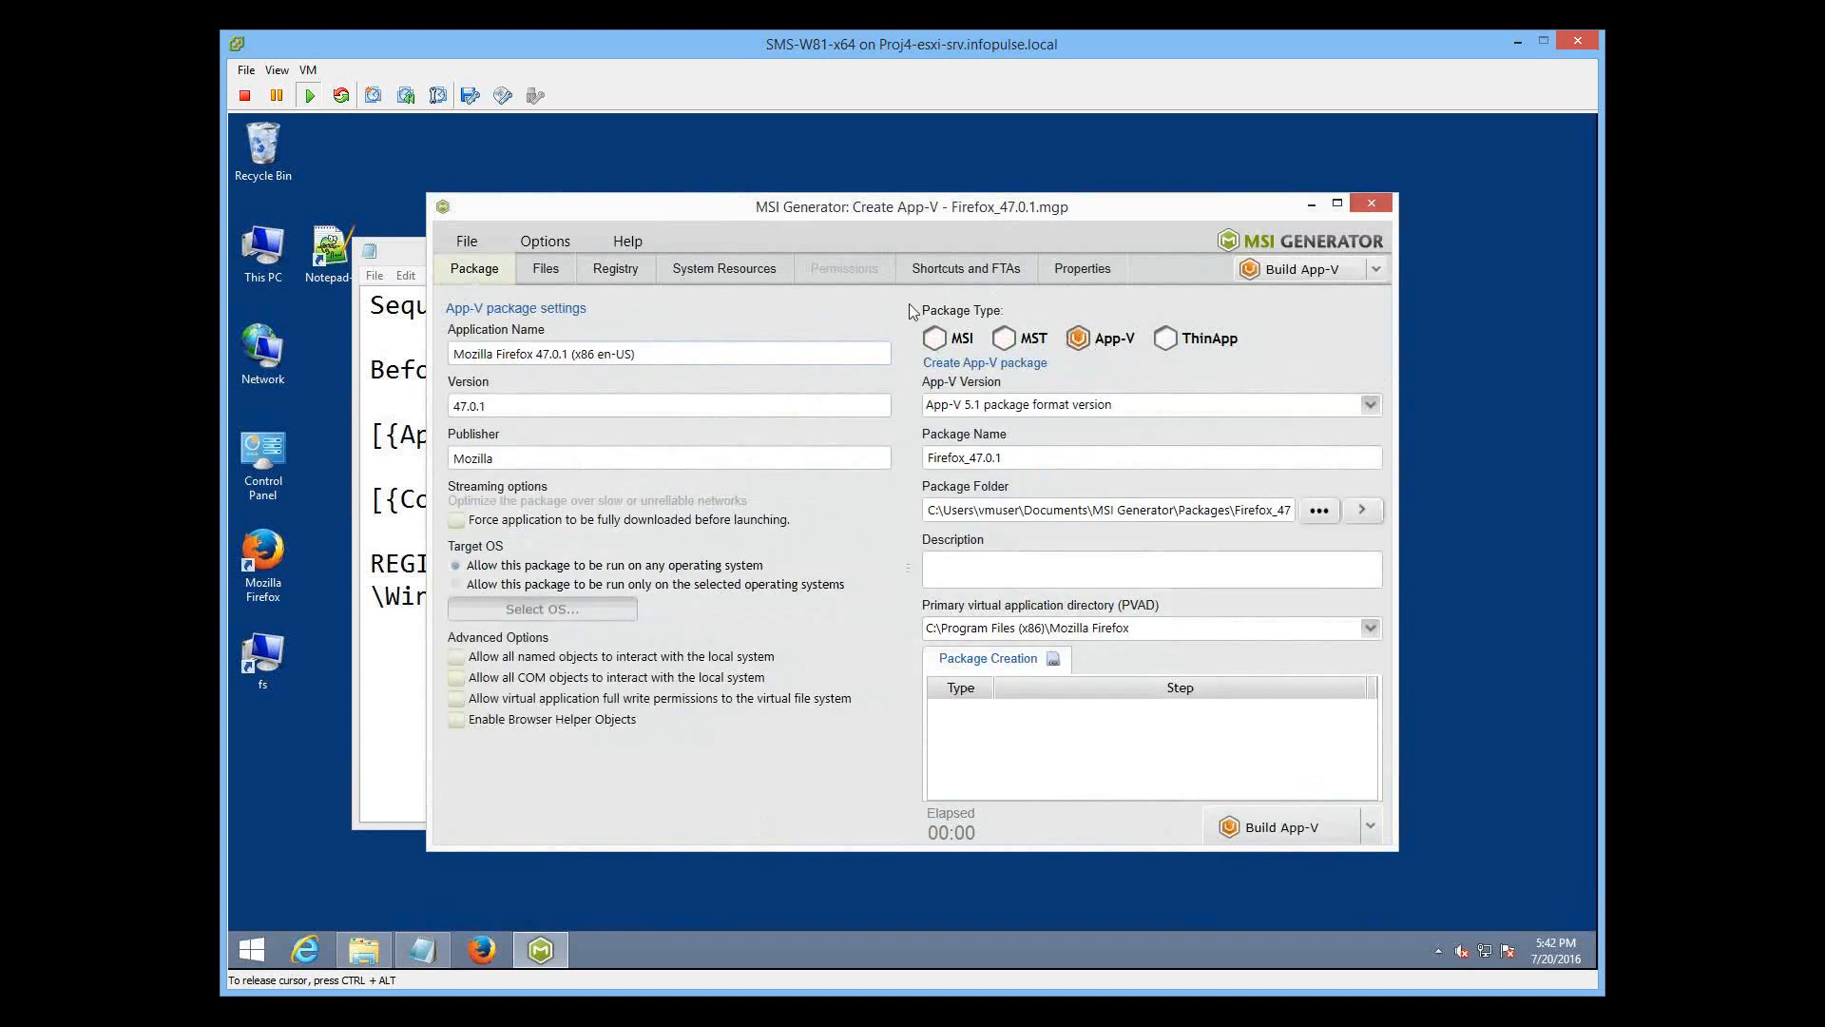
Step: Review the included and excluded files and registry keys of the reopened package, and return to its package settings
click(547, 275)
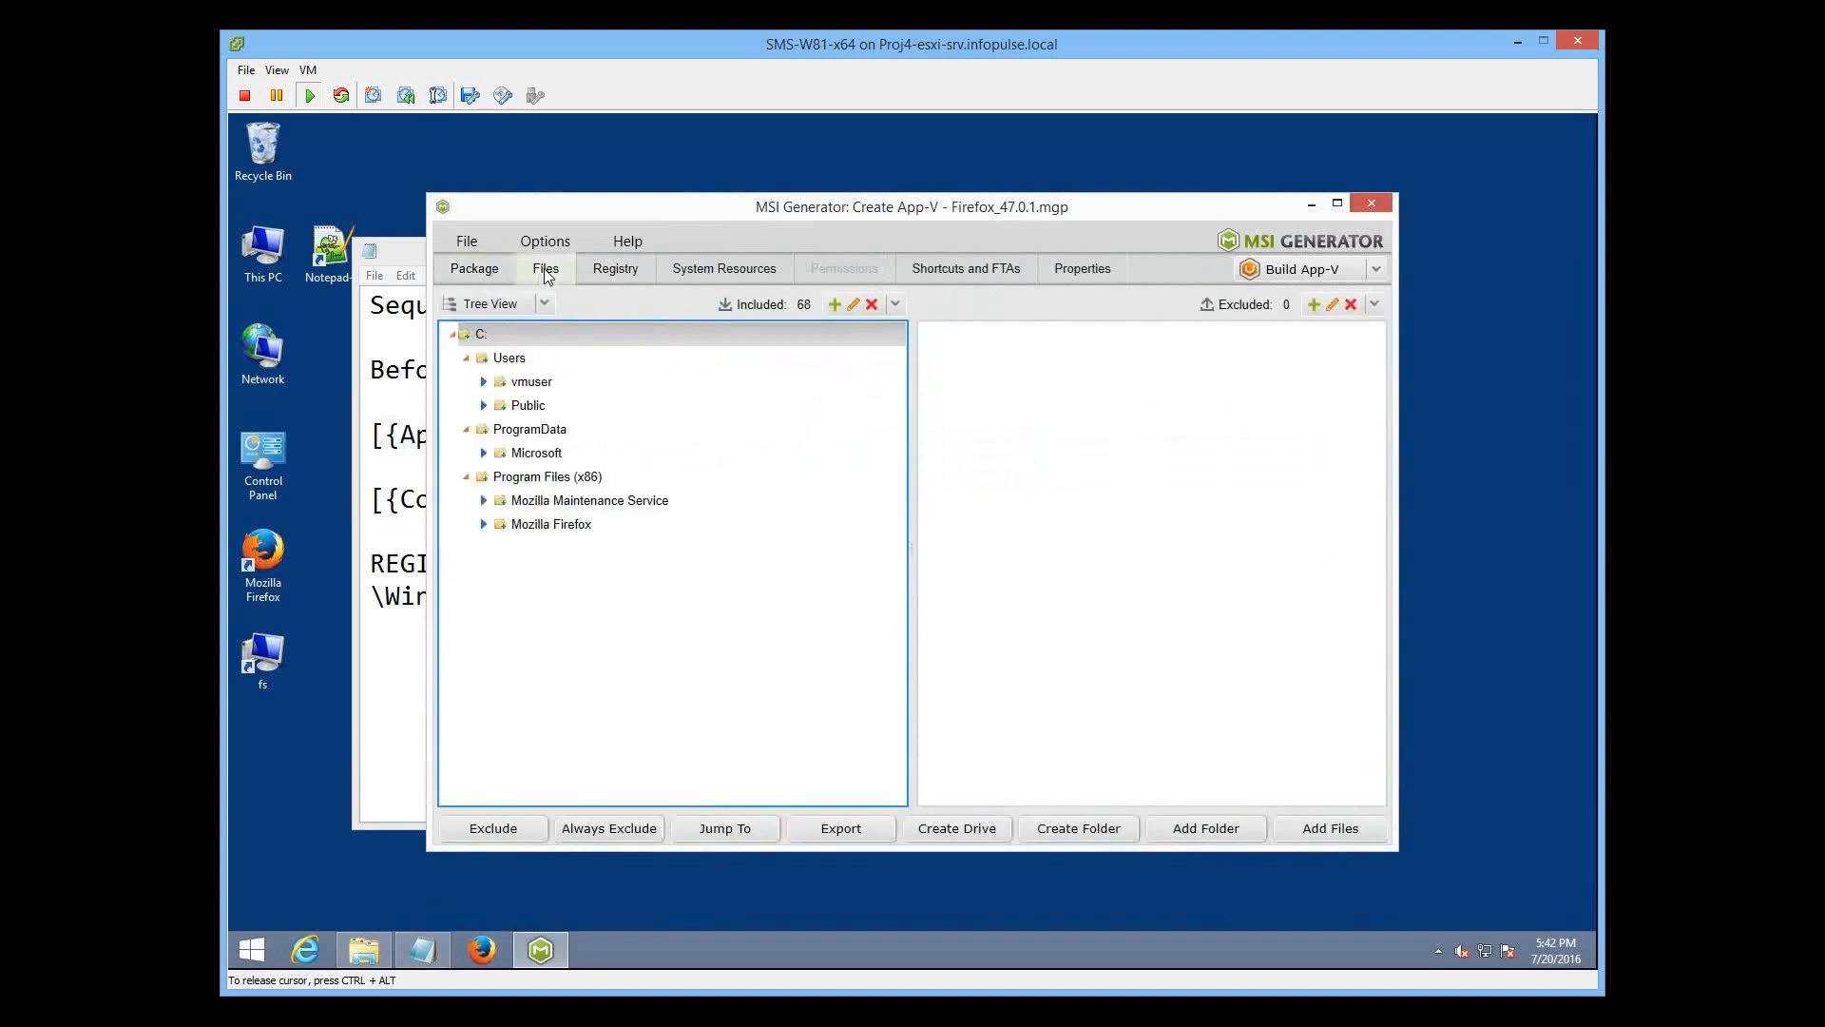
click(1140, 578)
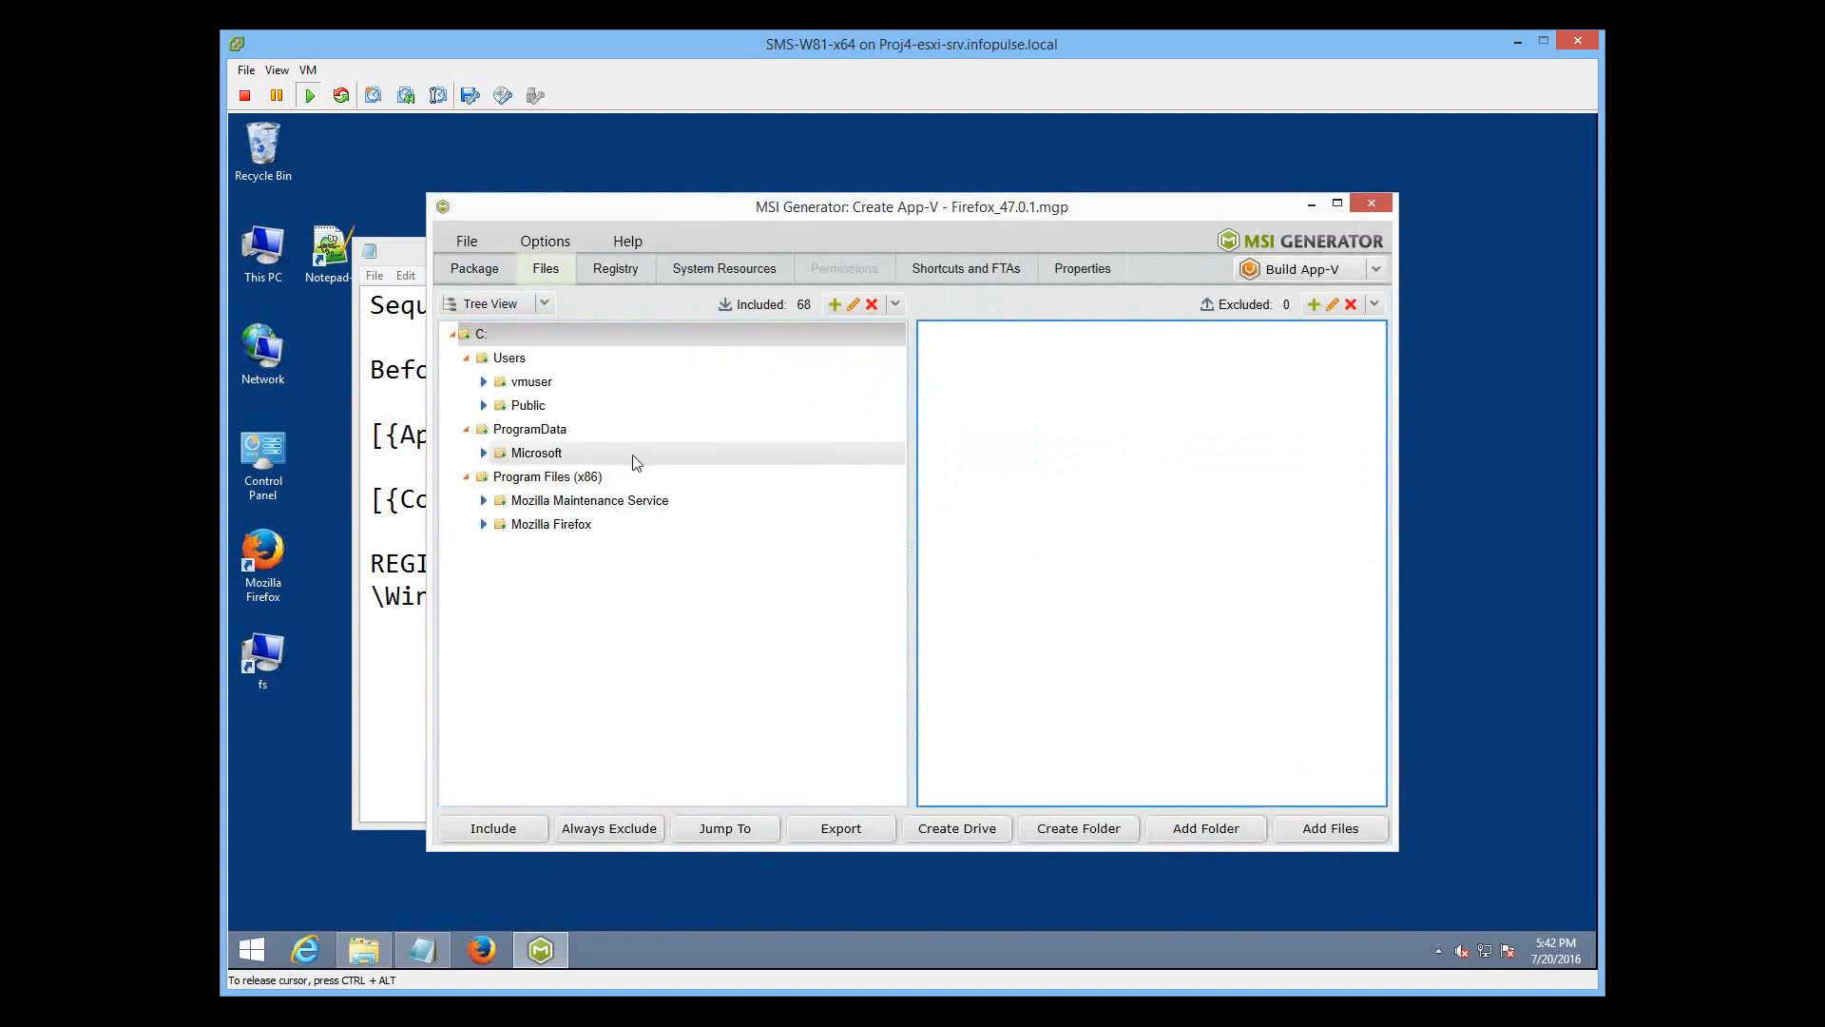
click(617, 270)
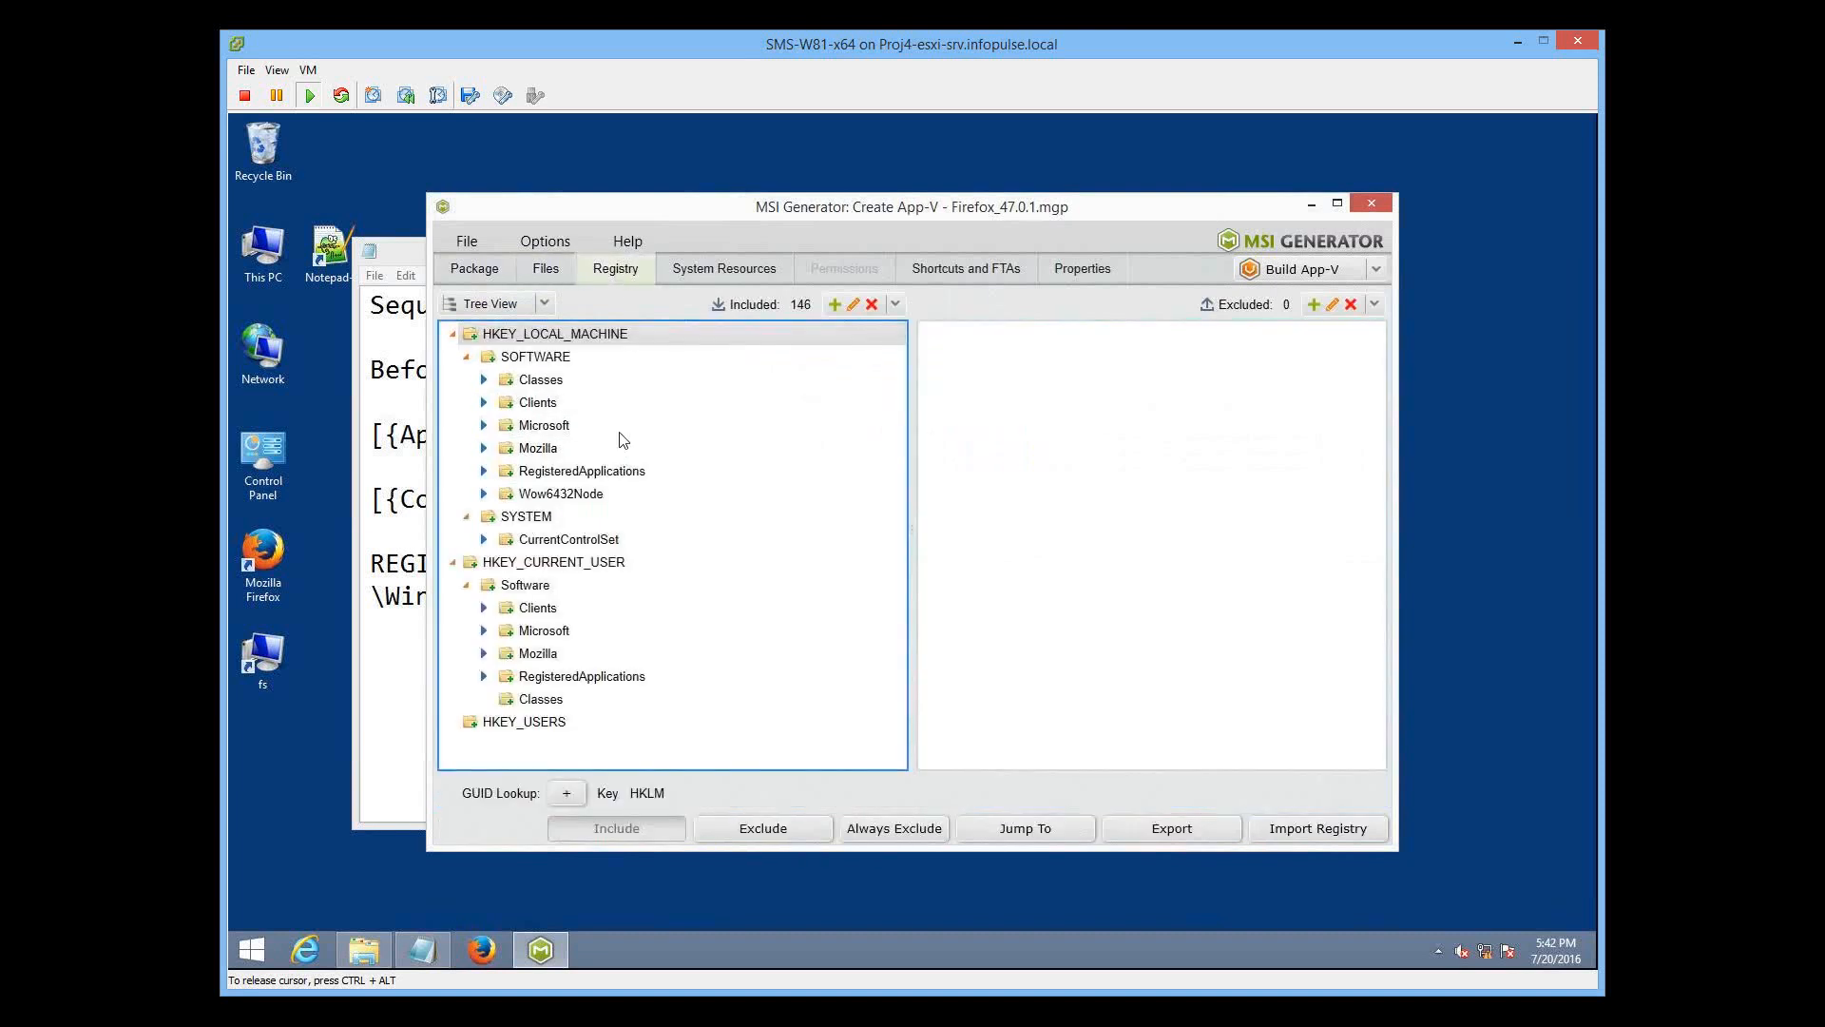
click(541, 270)
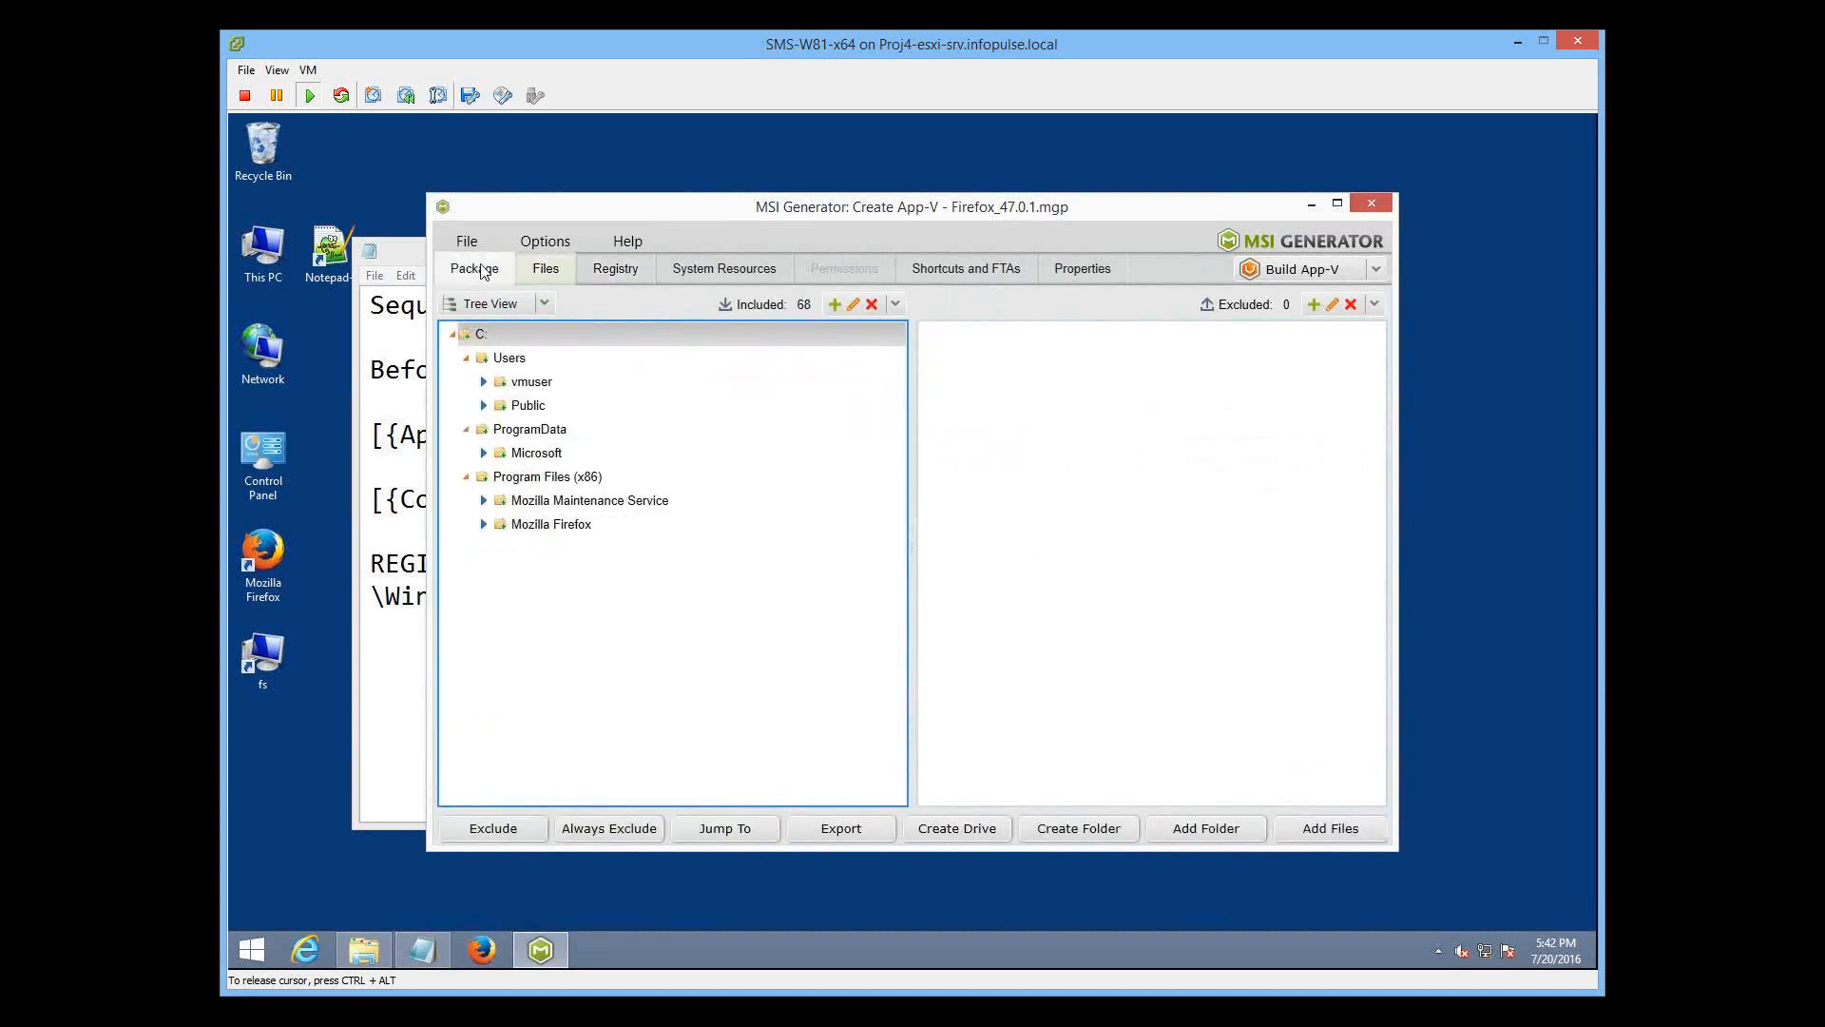
click(480, 270)
click(467, 241)
click(467, 242)
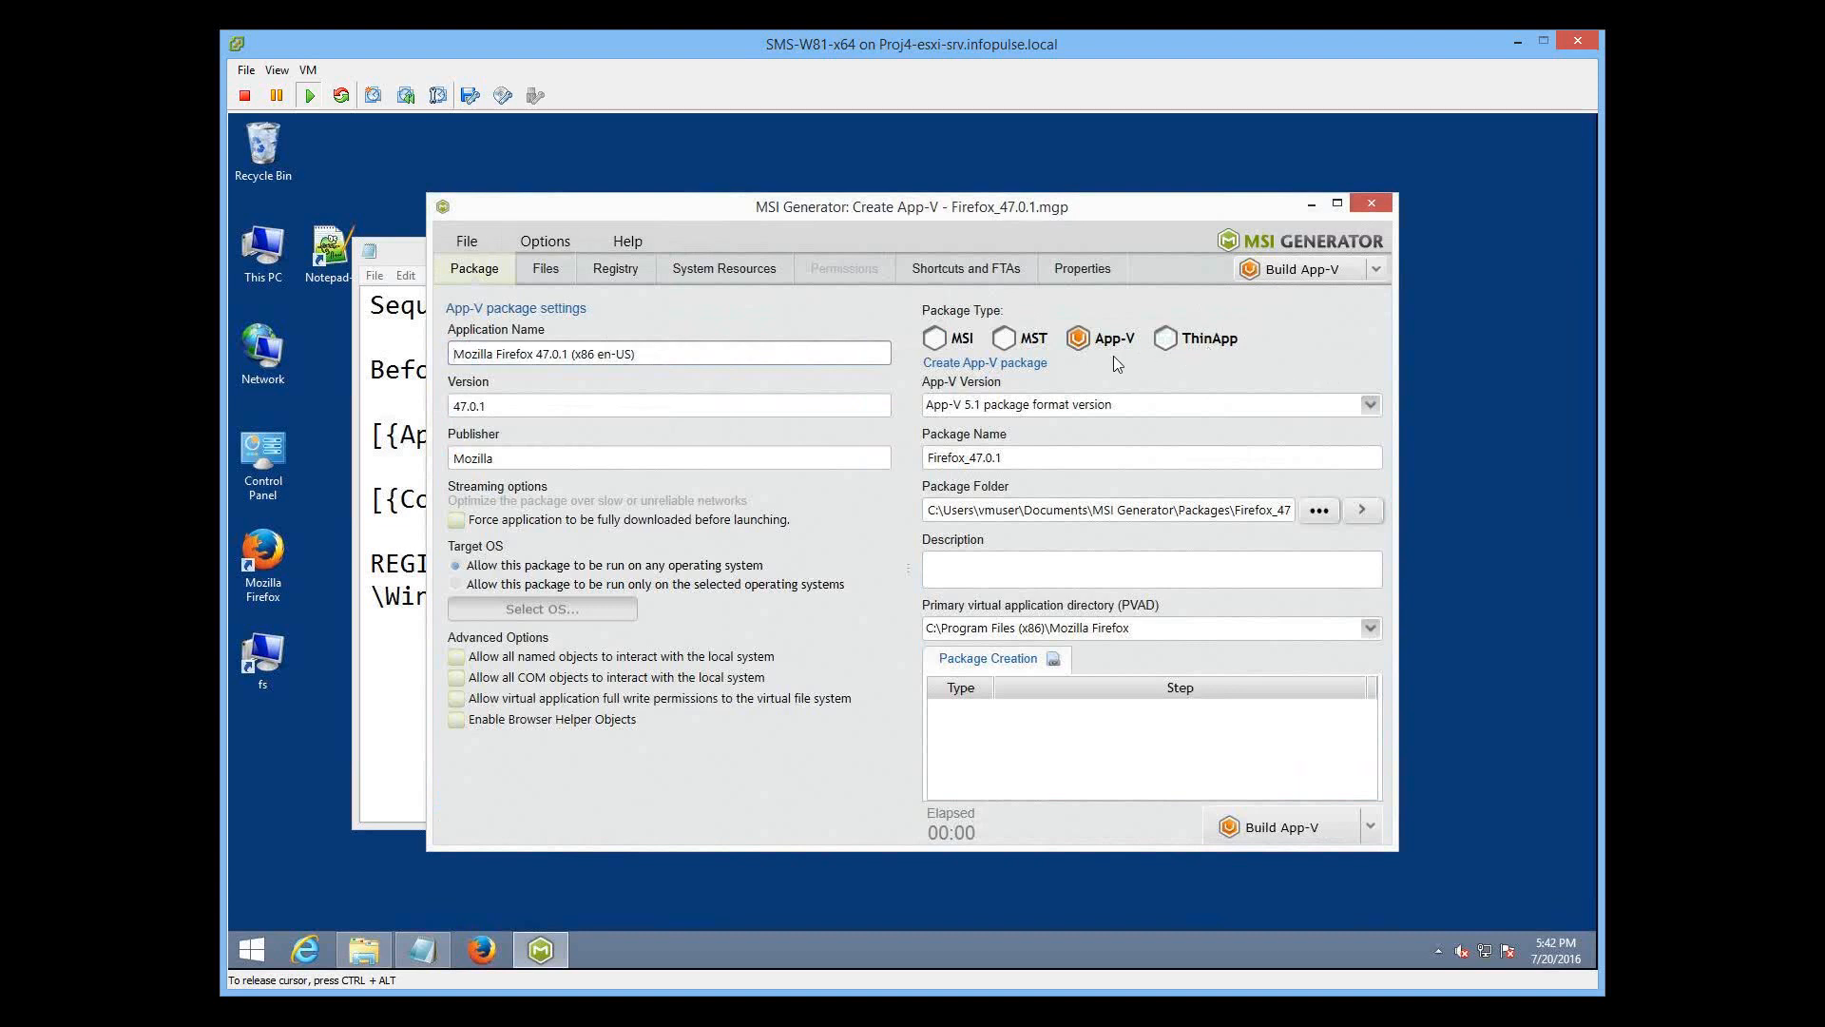
Step: Build the Firefox_47.0.1 App-V package again, open its package folder and close MSI Generator
click(1299, 833)
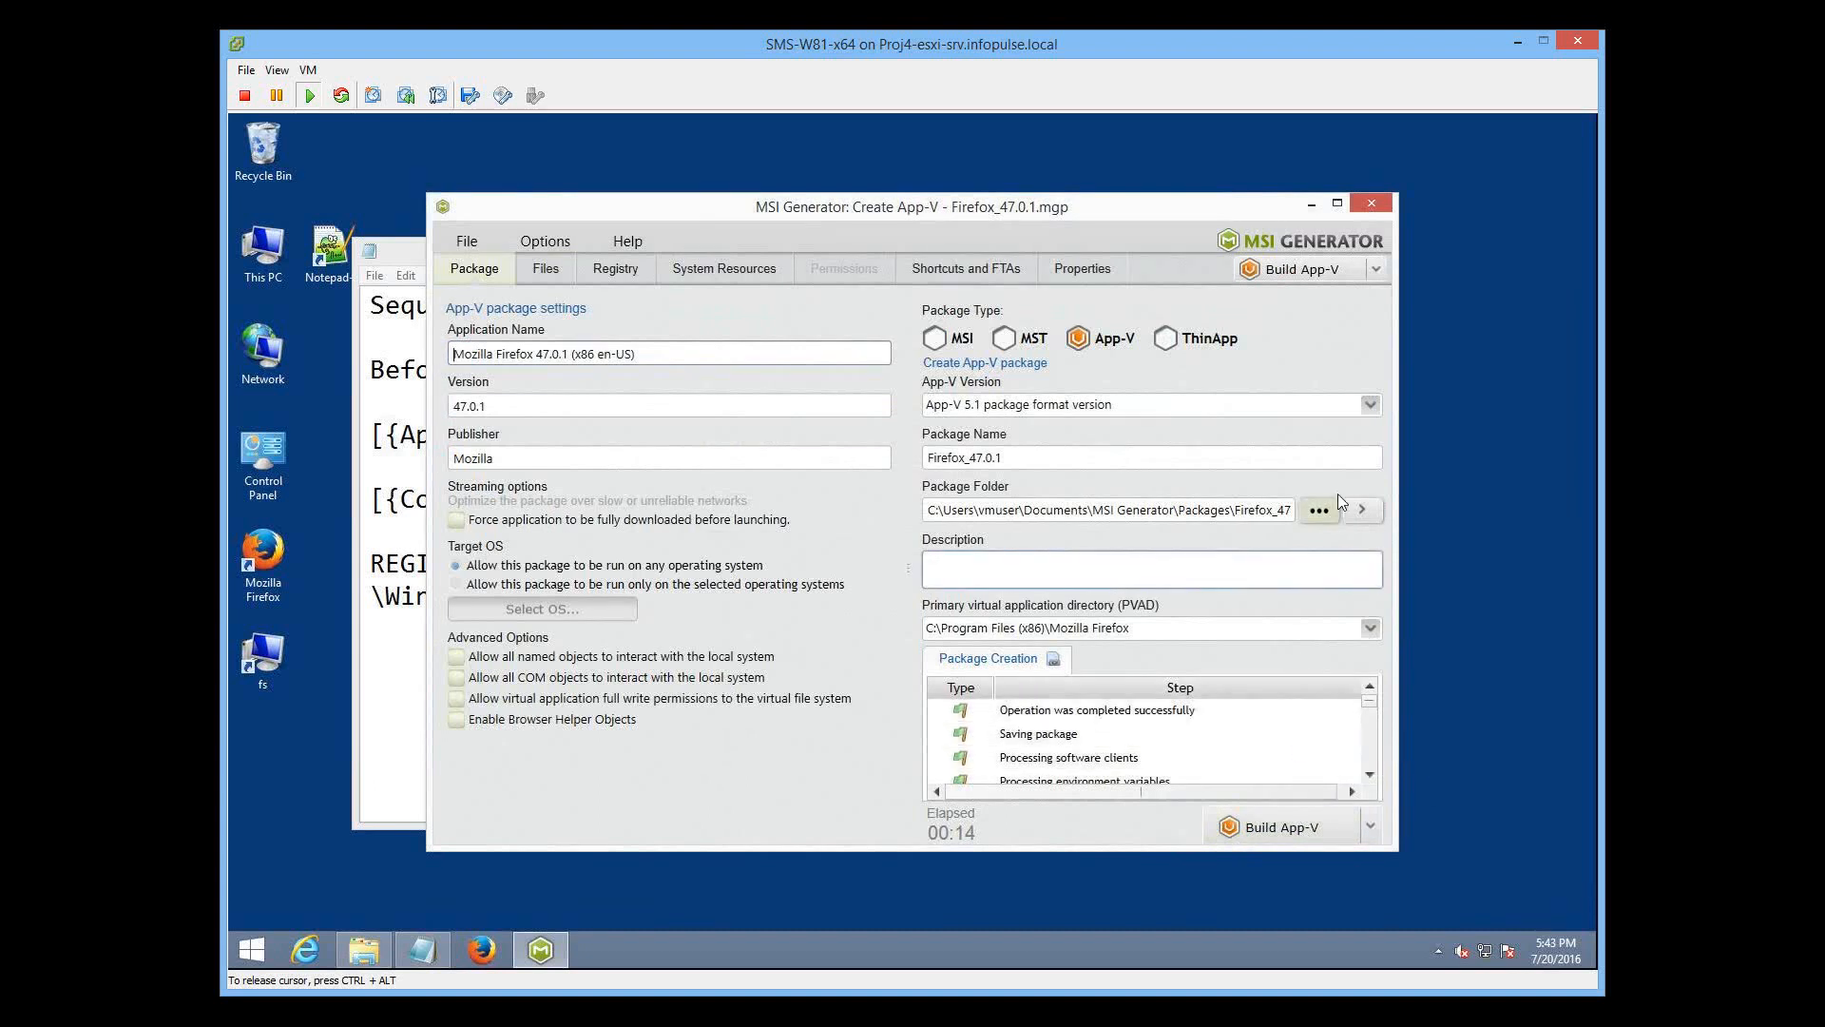
click(1362, 511)
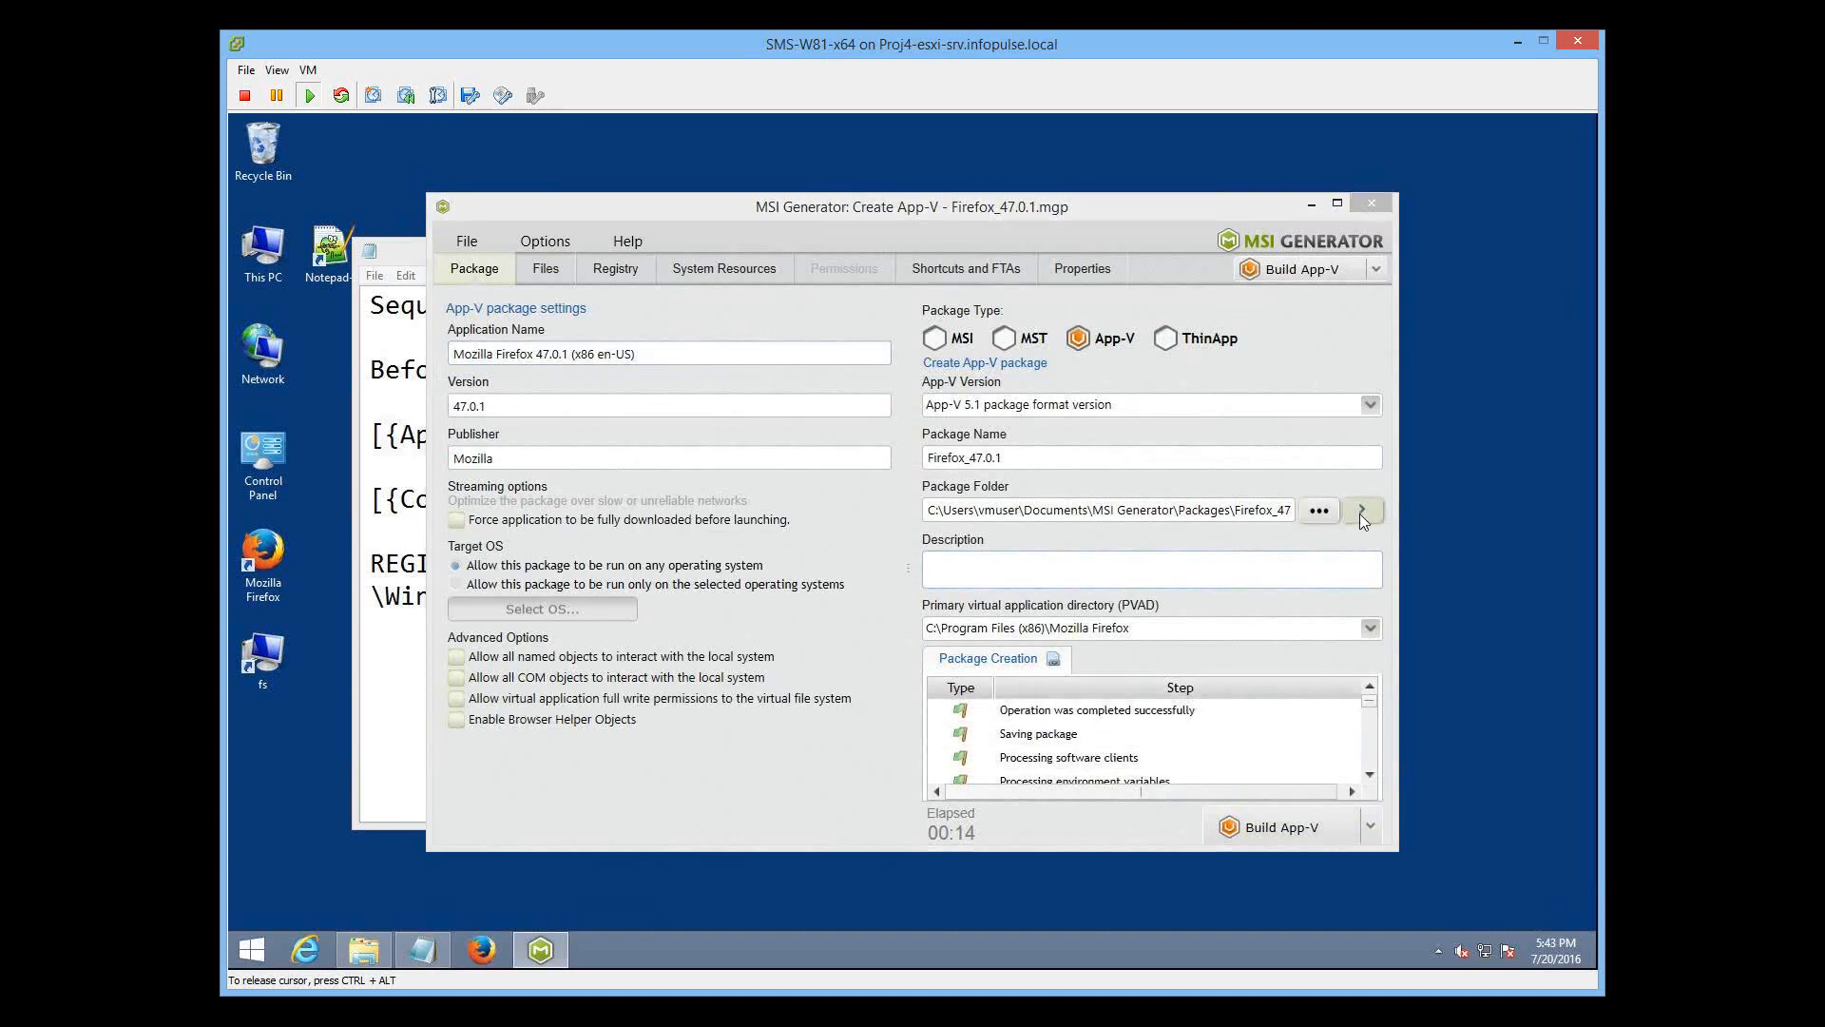
click(703, 200)
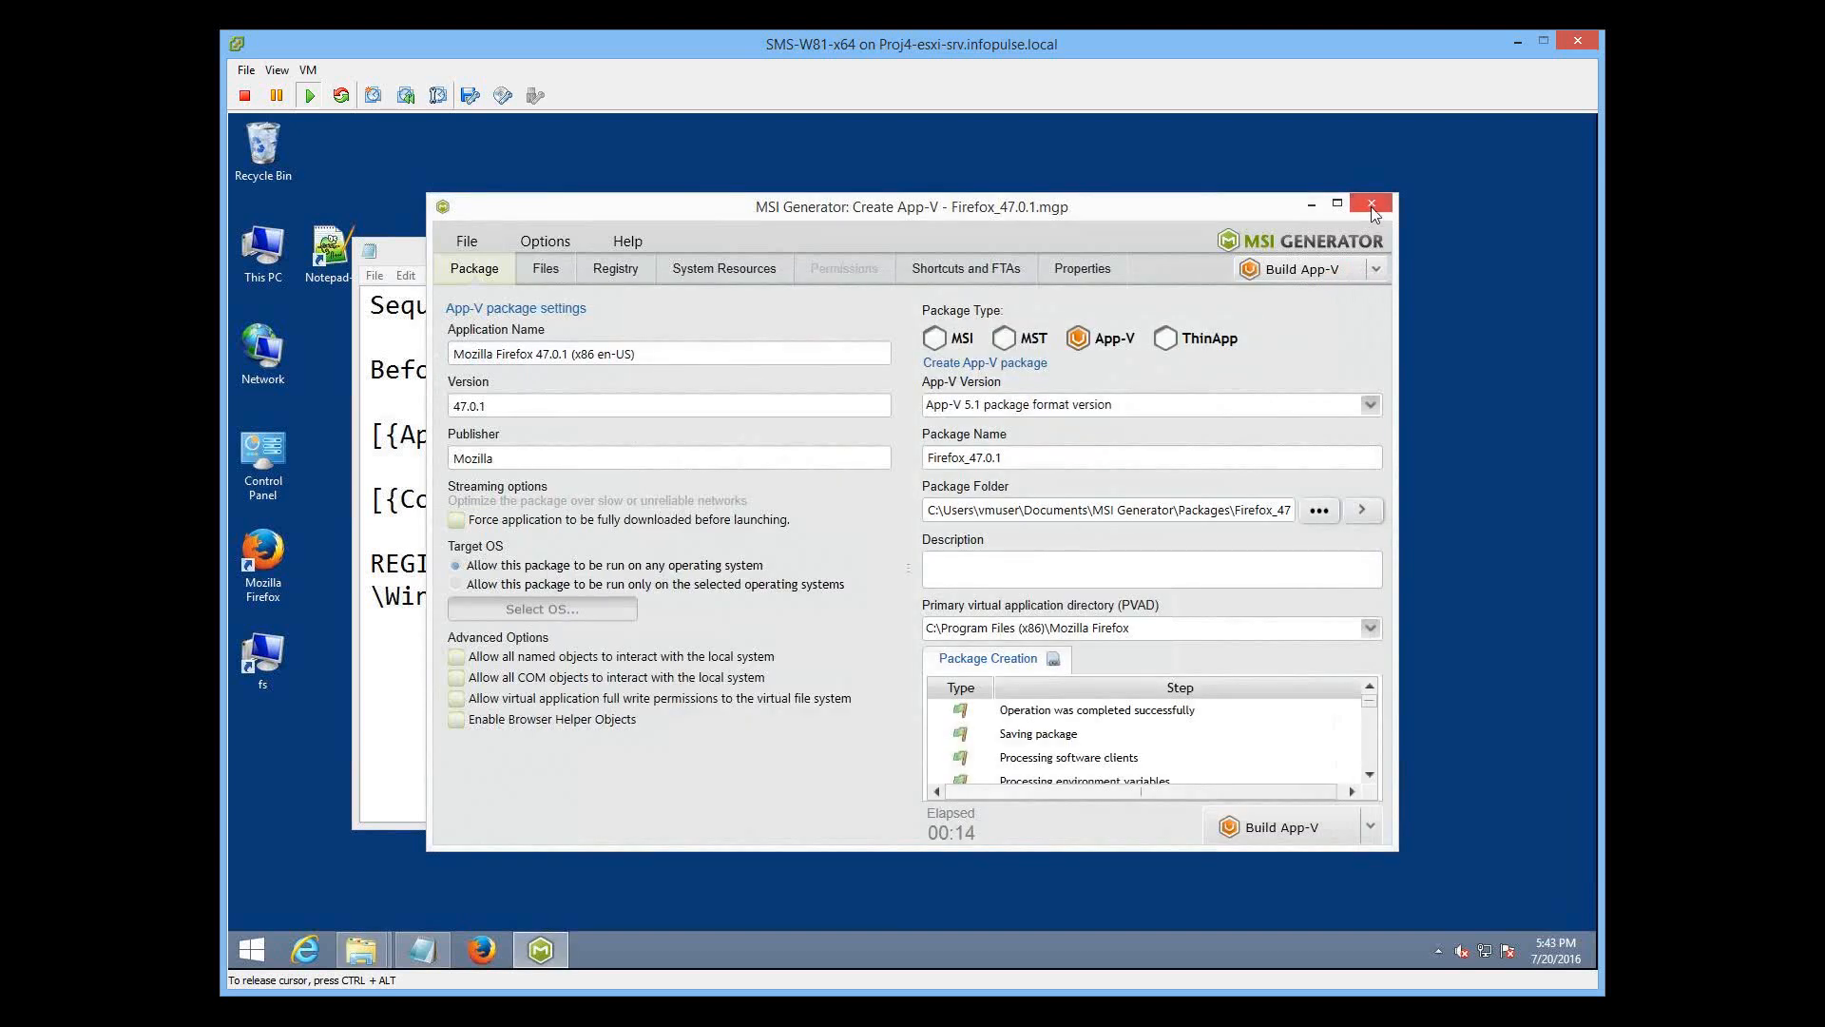
click(1372, 205)
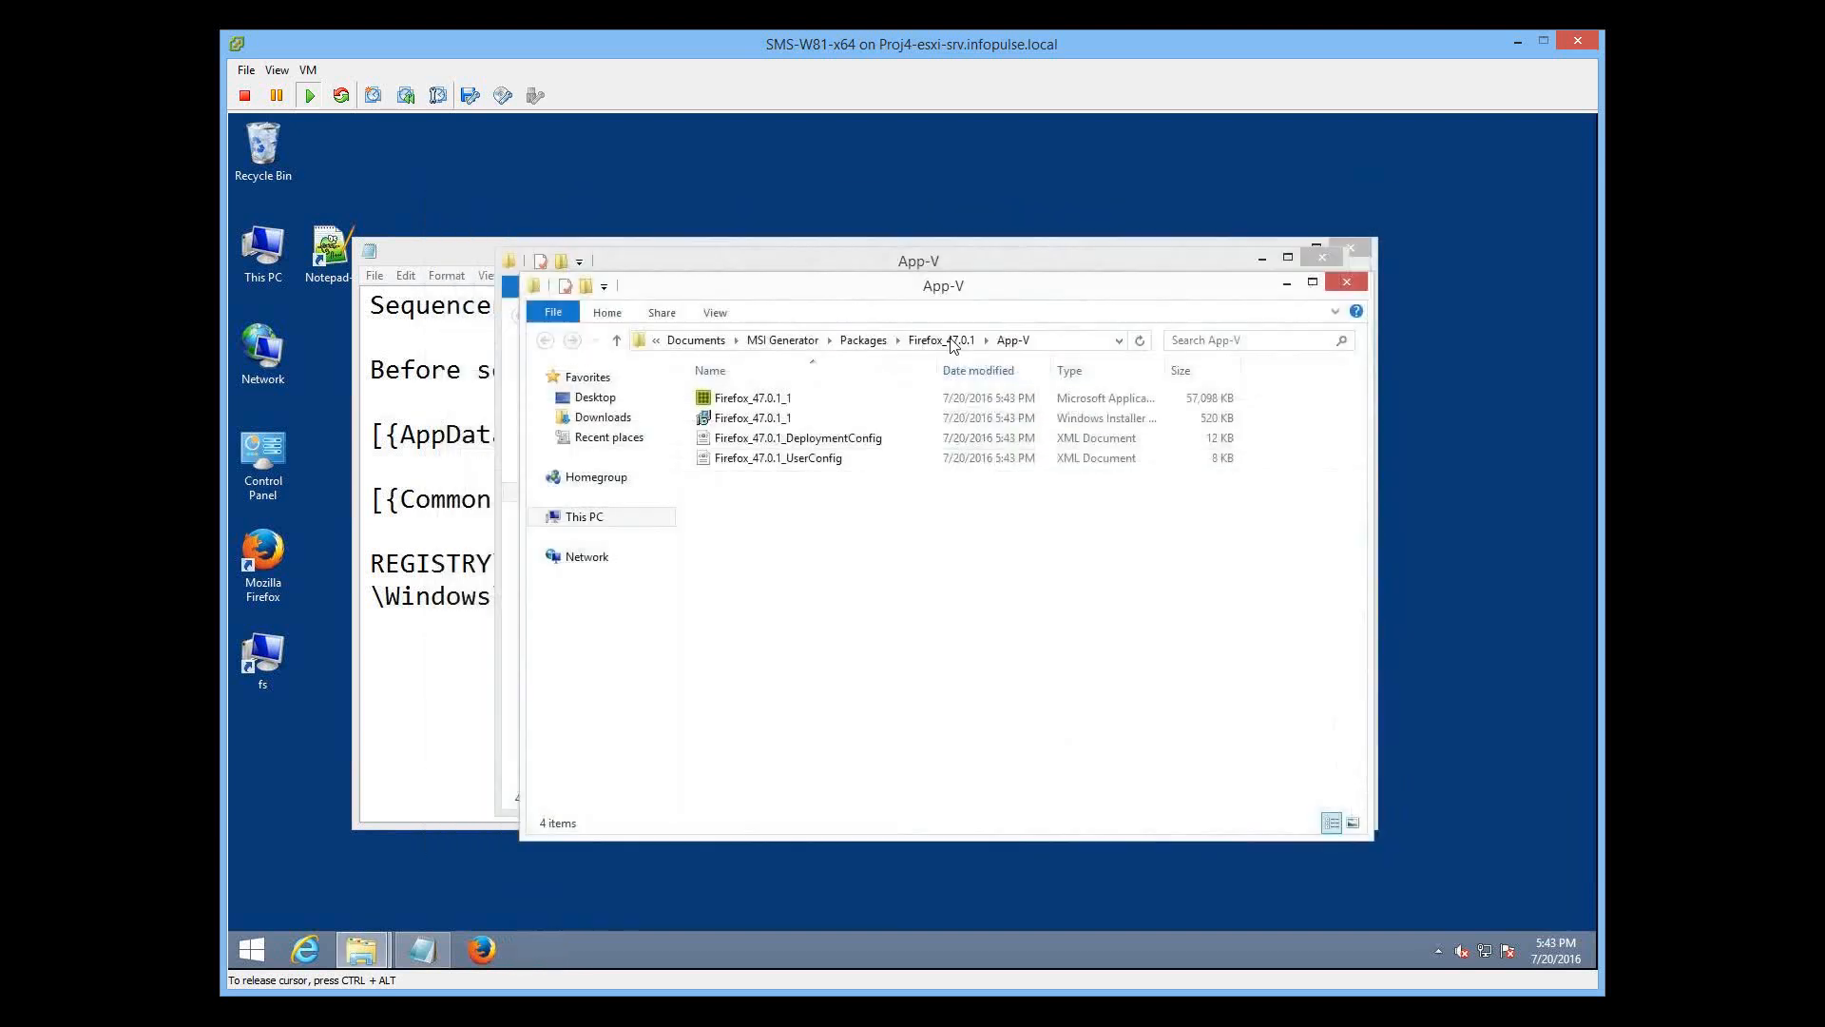
Step: Browse the Packages folder to the Firefox_47.0.1 App-V output and open the Firefox_47.0.1_1 App-V file as a 7-Zip archive
click(868, 340)
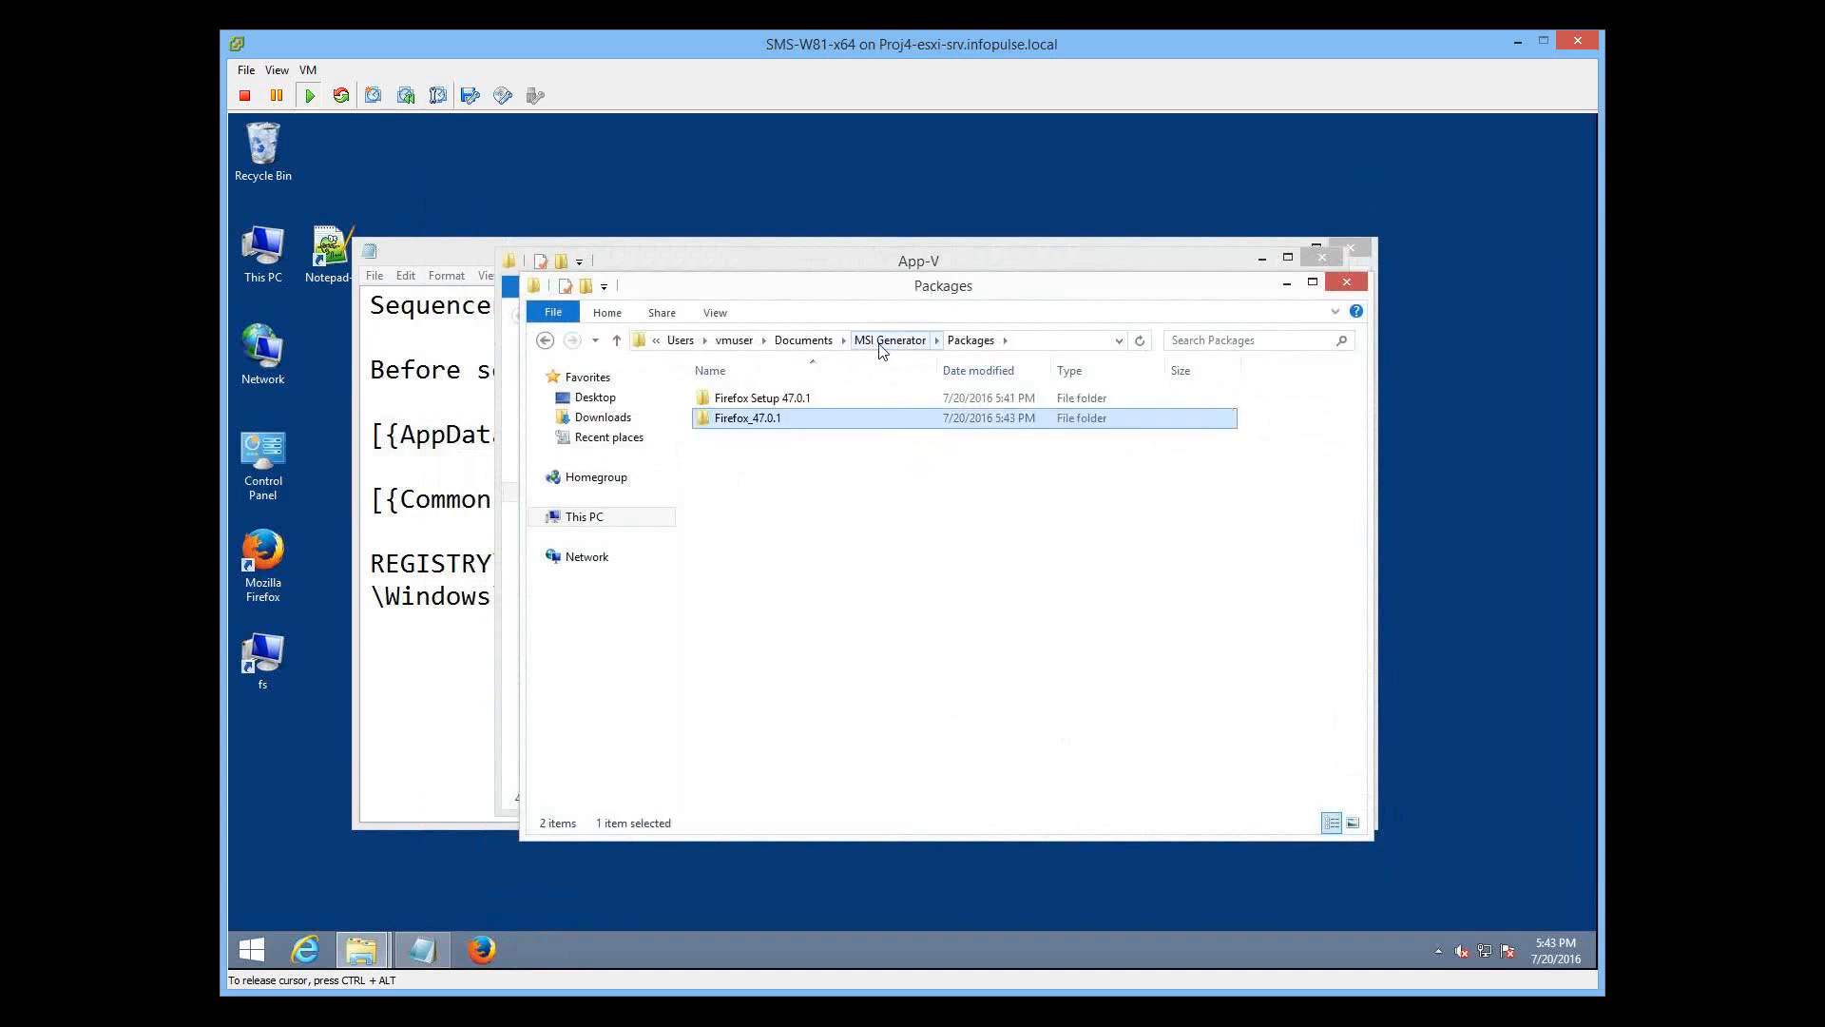
double_click(790, 418)
double_click(760, 399)
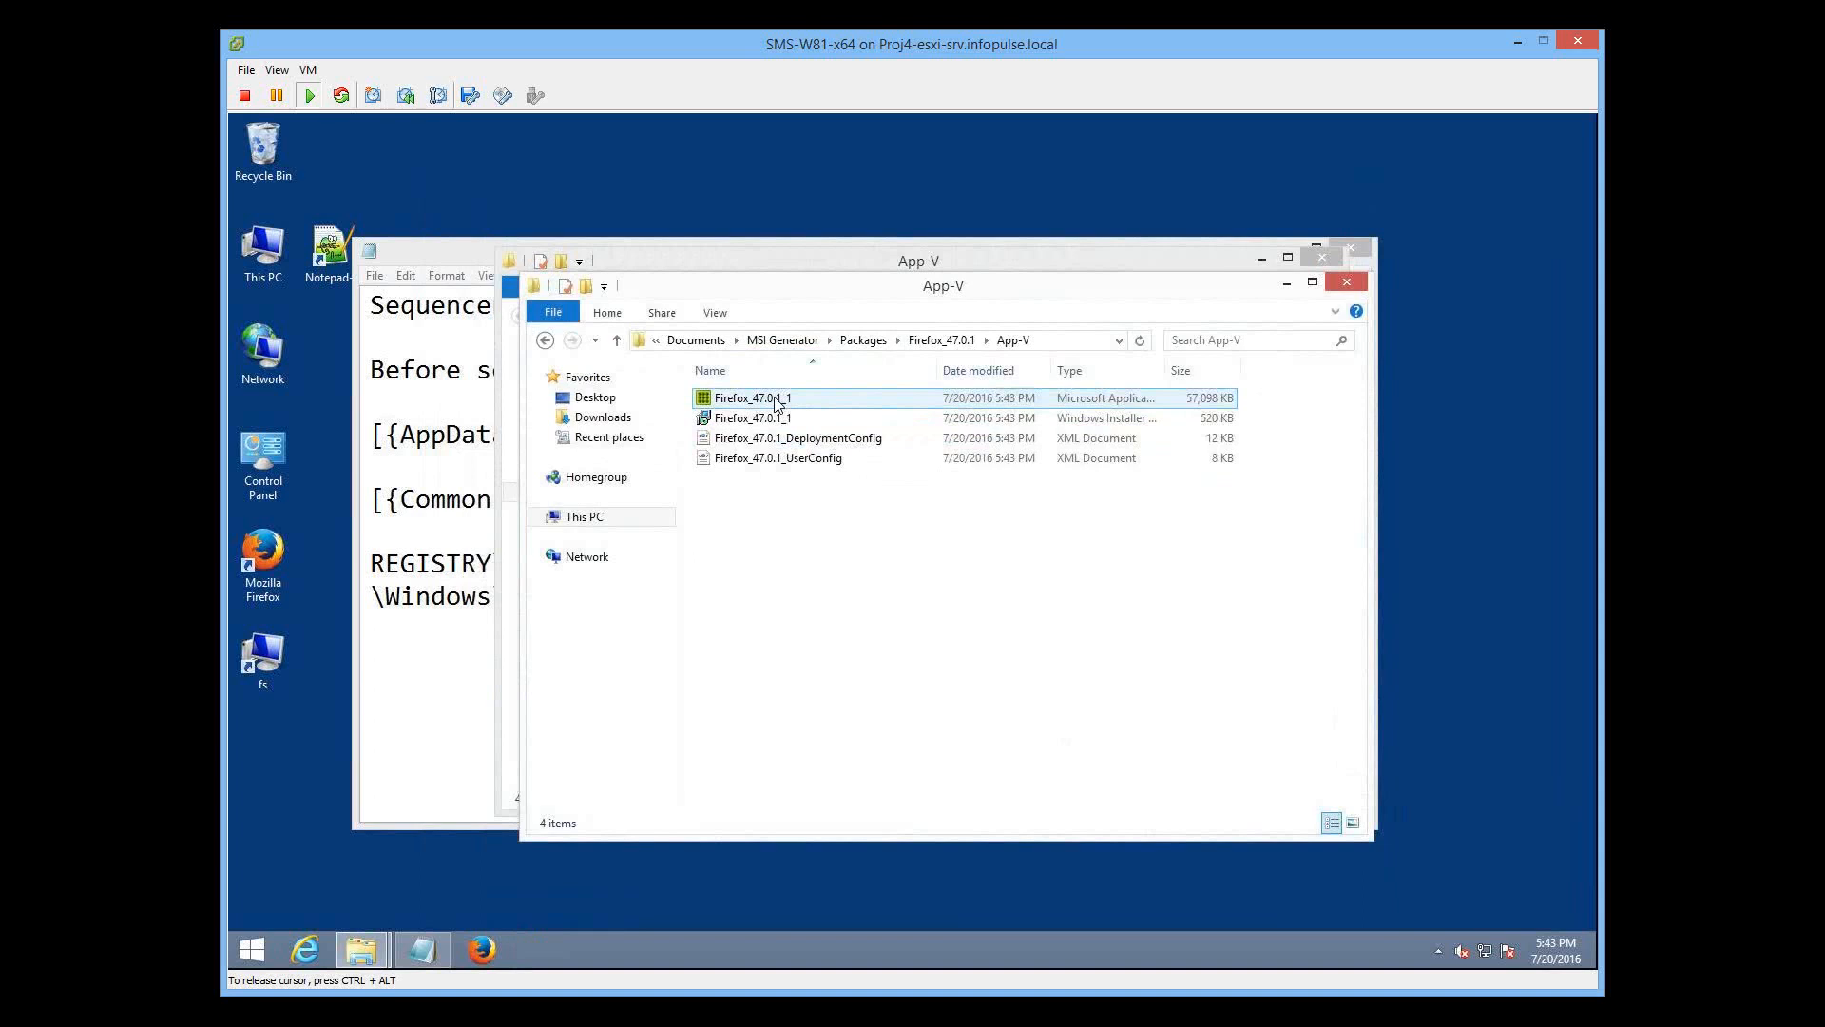
right_click(776, 403)
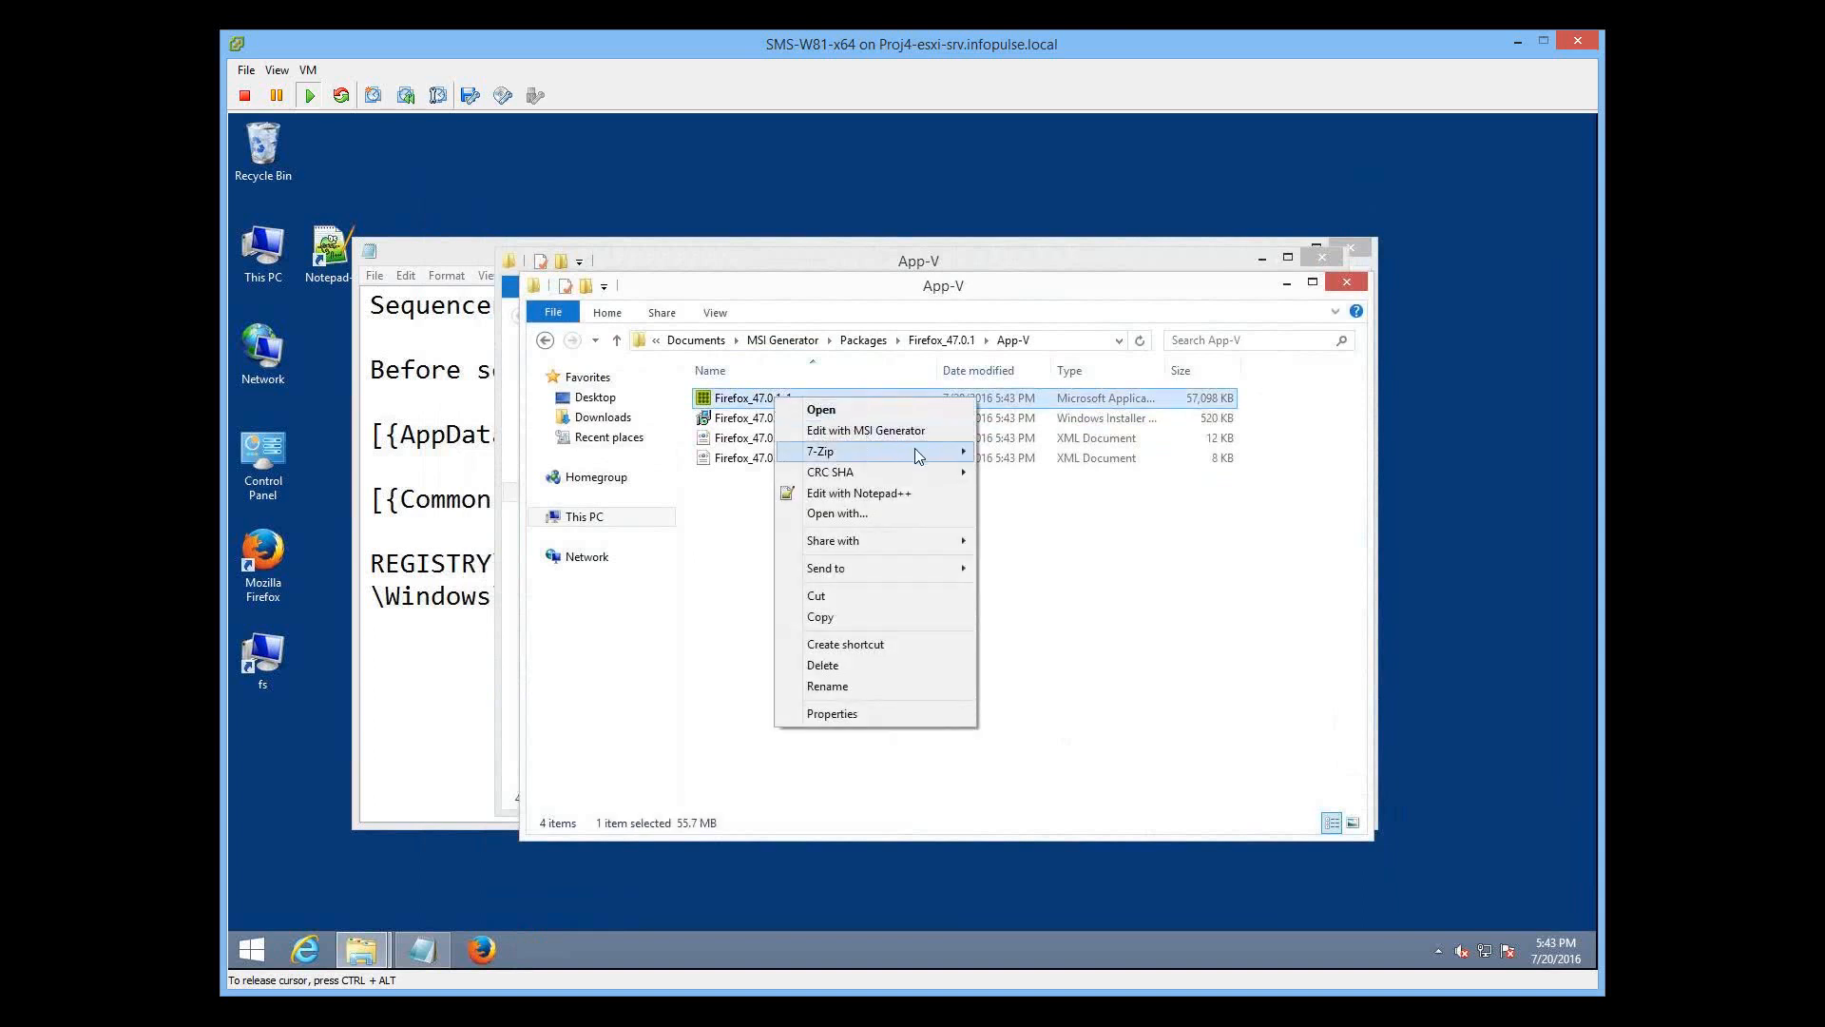
mouse_move(914, 451)
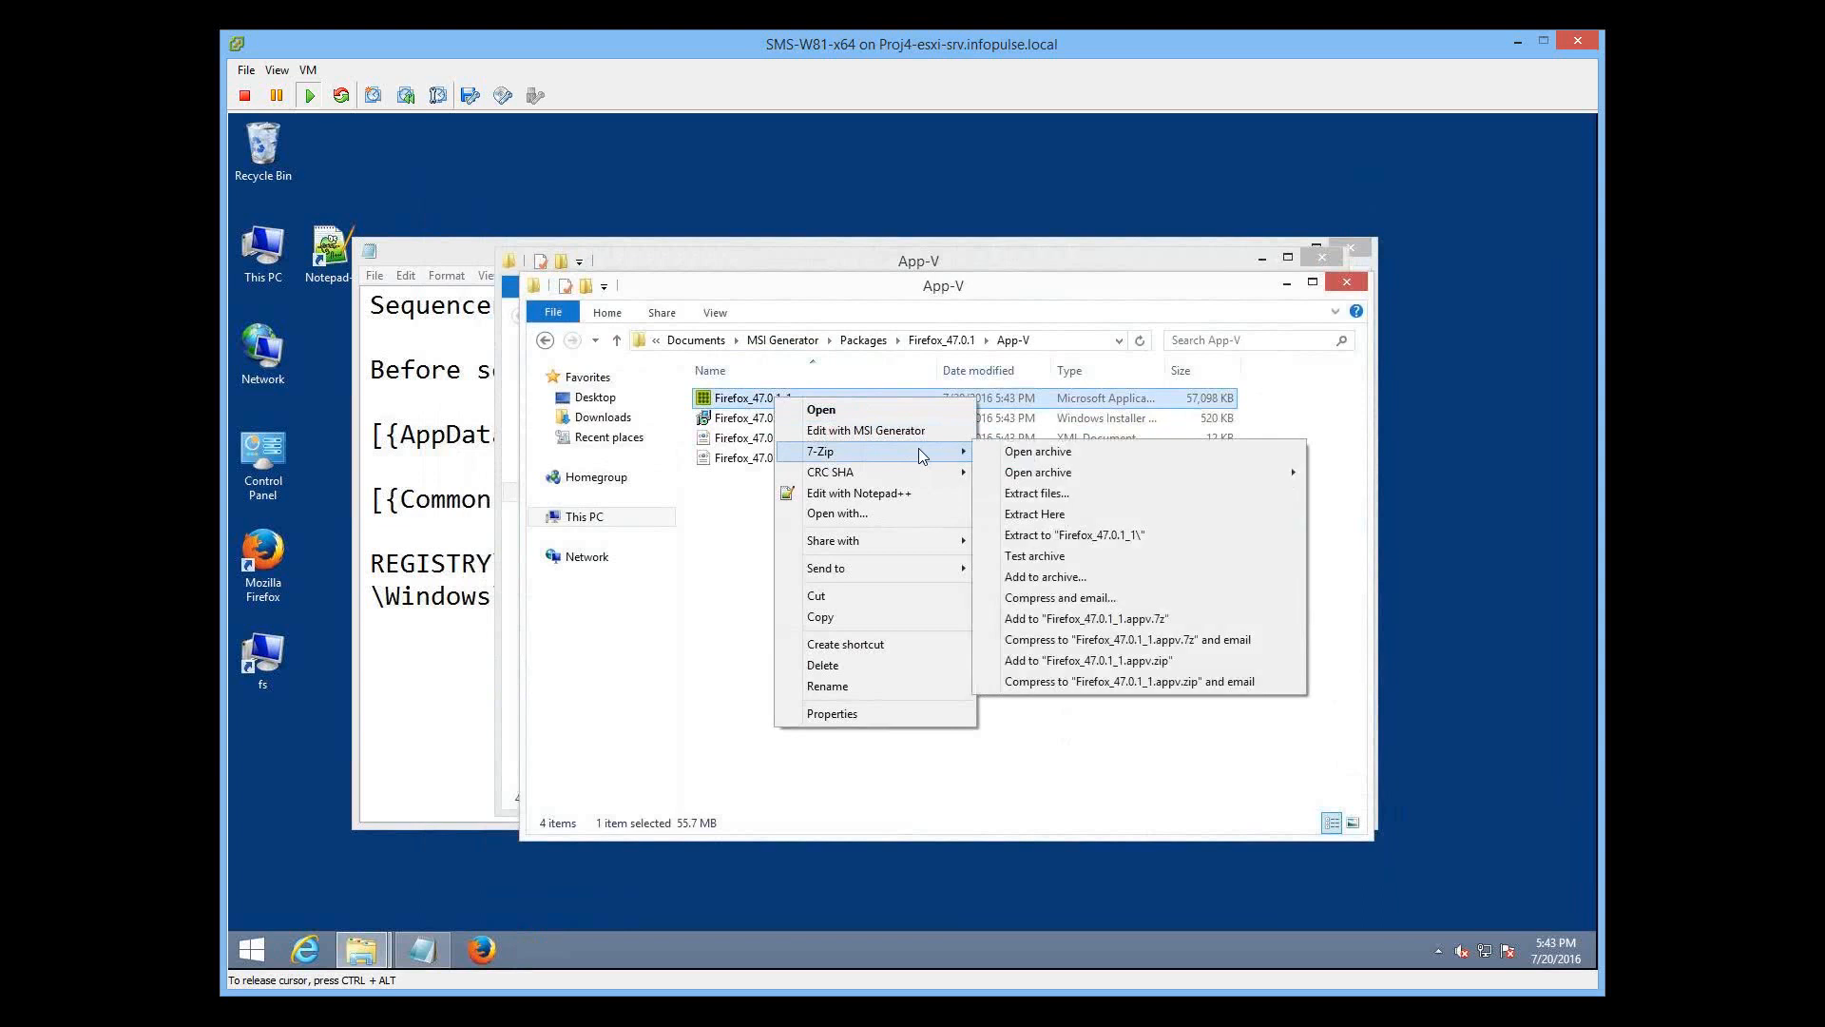
click(1065, 452)
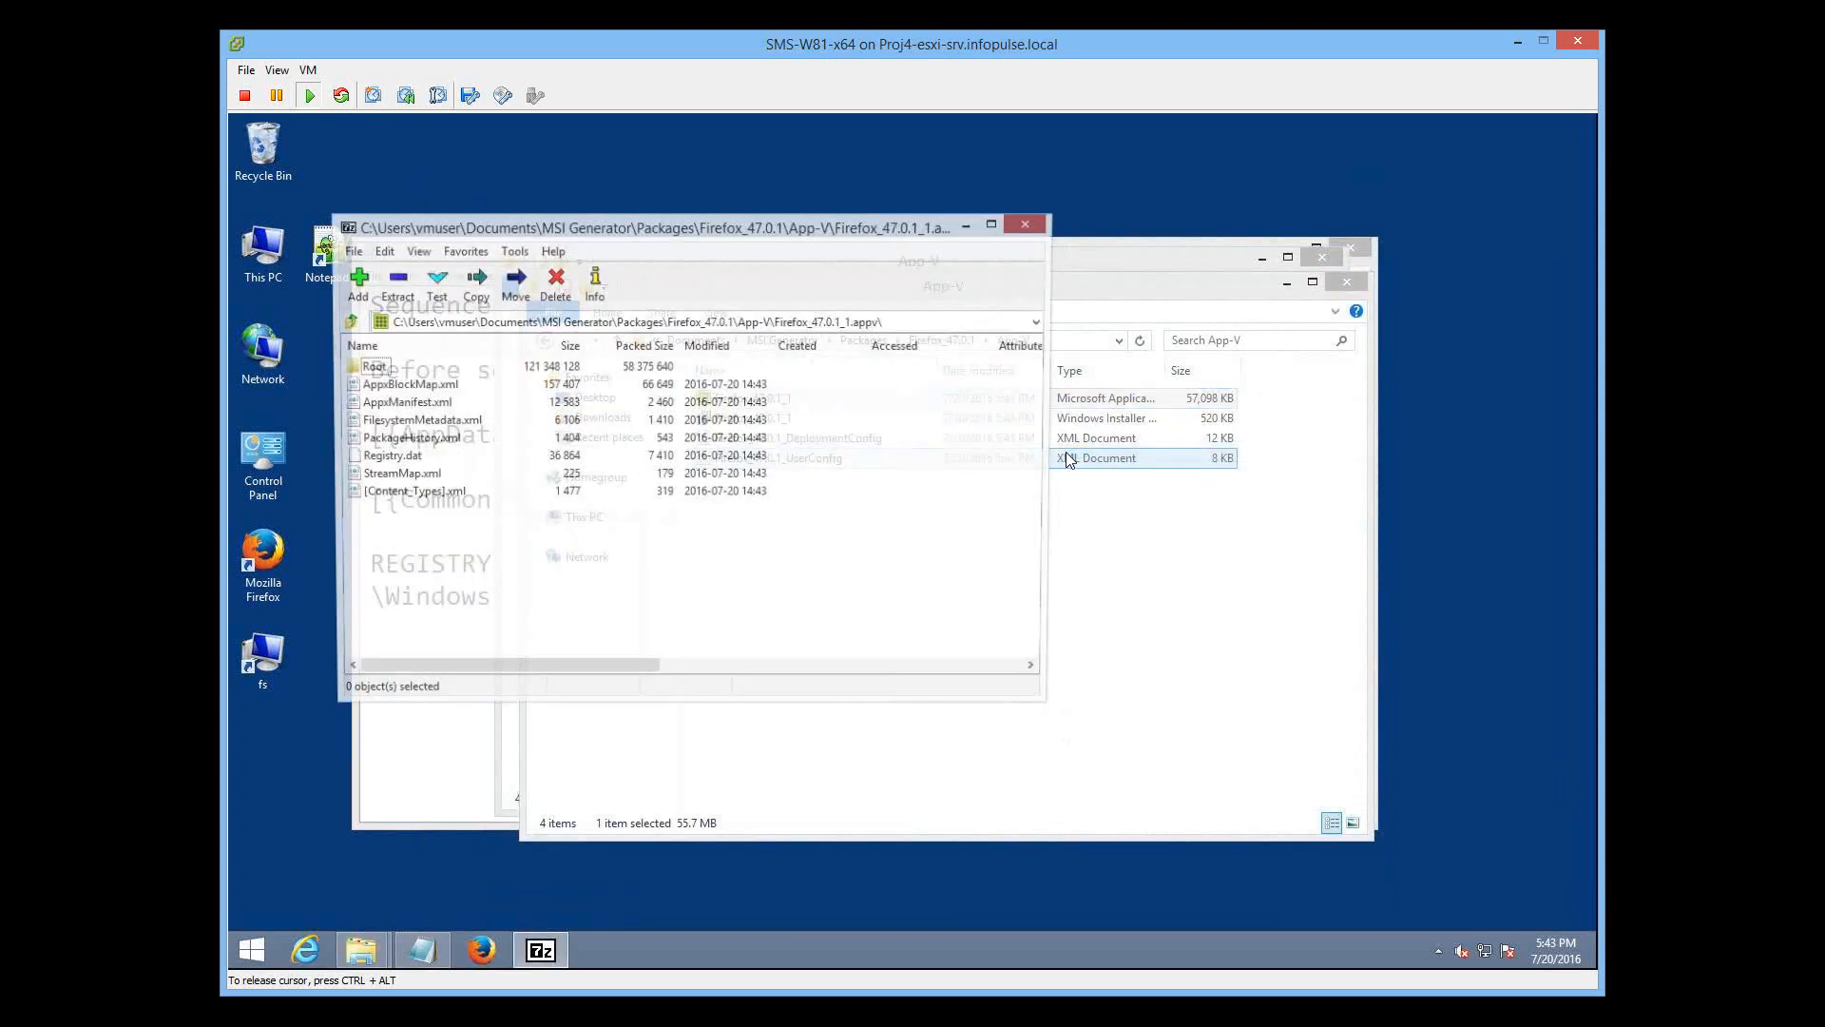
Step: Examine the package version and VersionId in the archive's AppxManifest.xml, and close the manifest
double_click(409, 406)
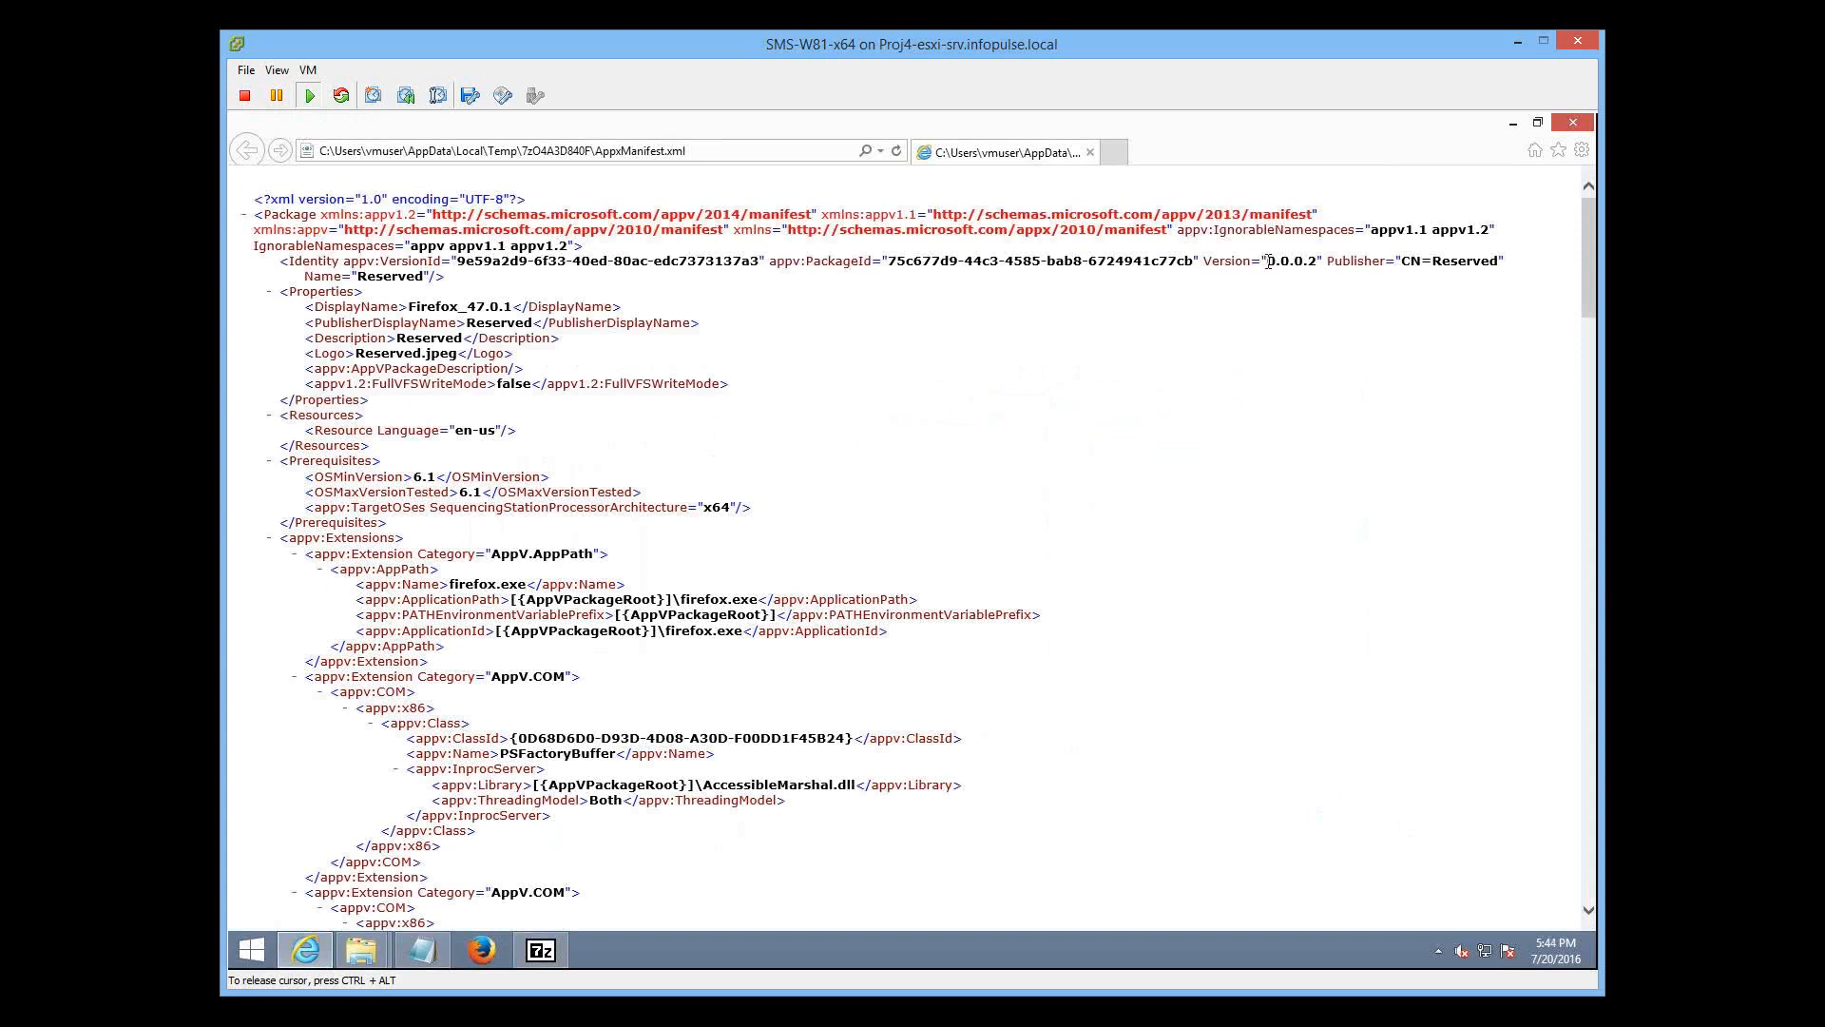
drag(1267, 262, 1318, 262)
drag(459, 259, 760, 261)
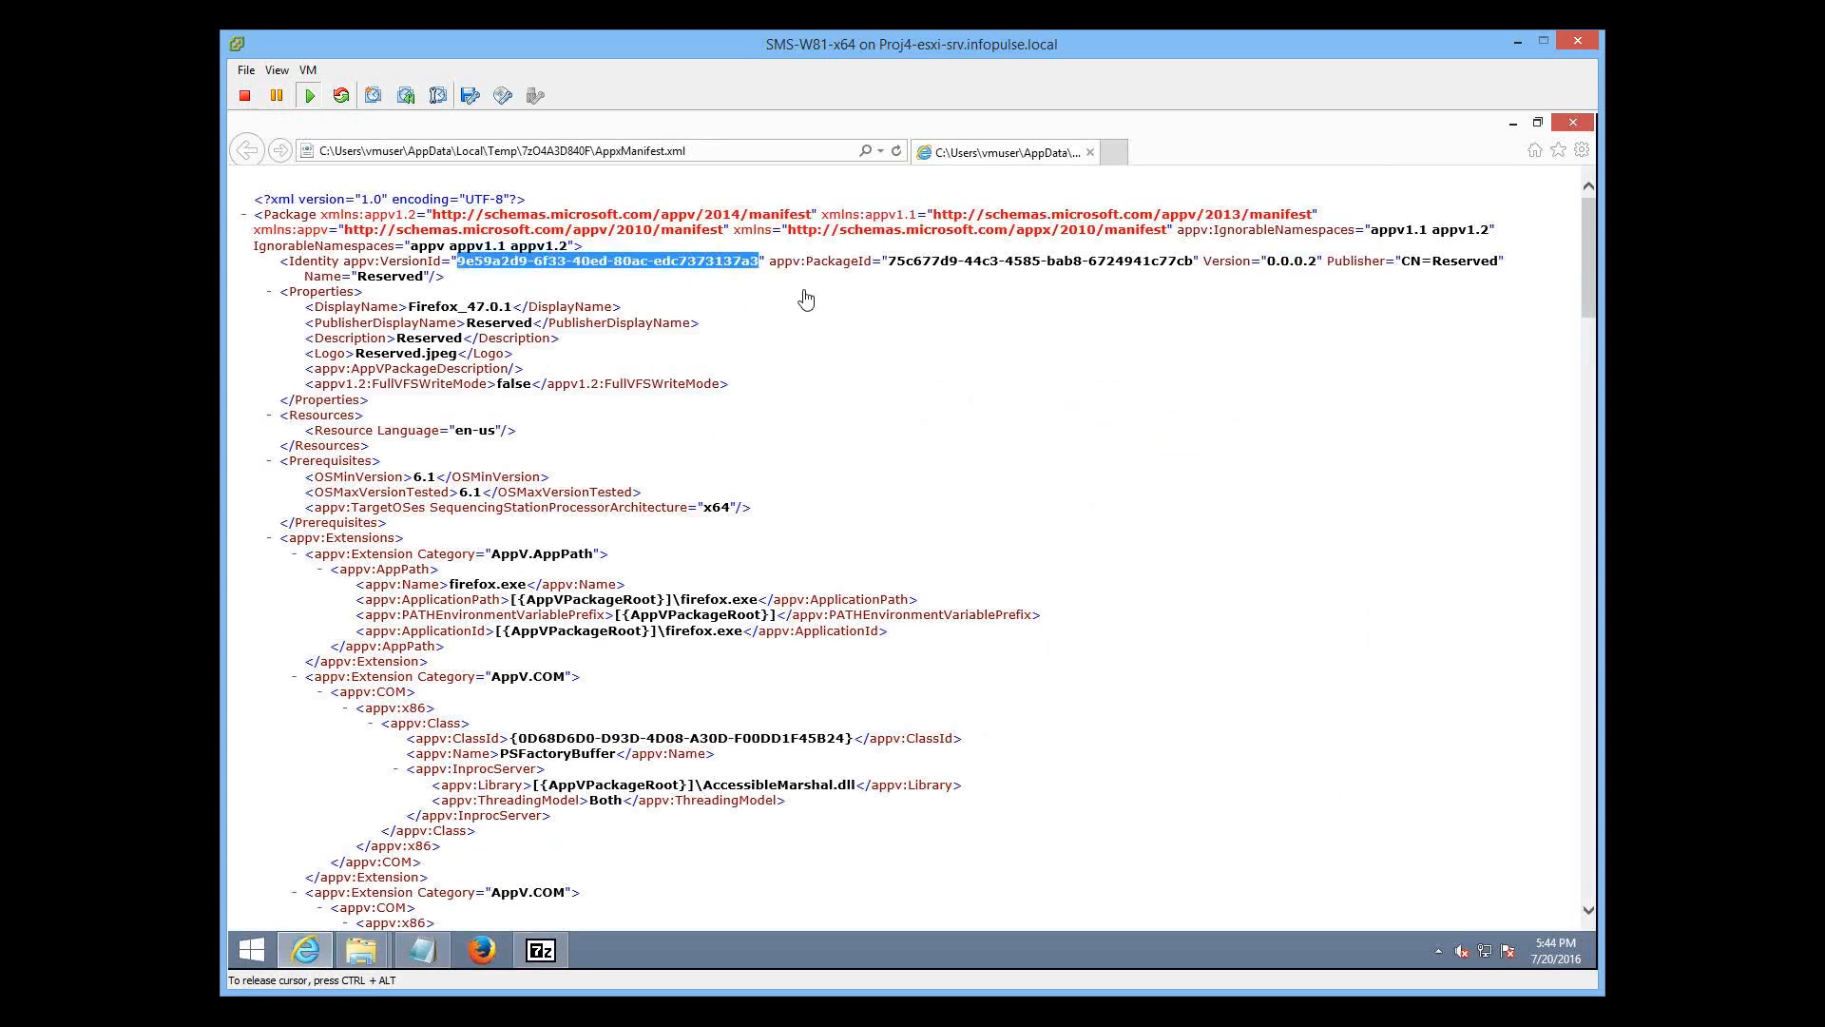
click(1568, 128)
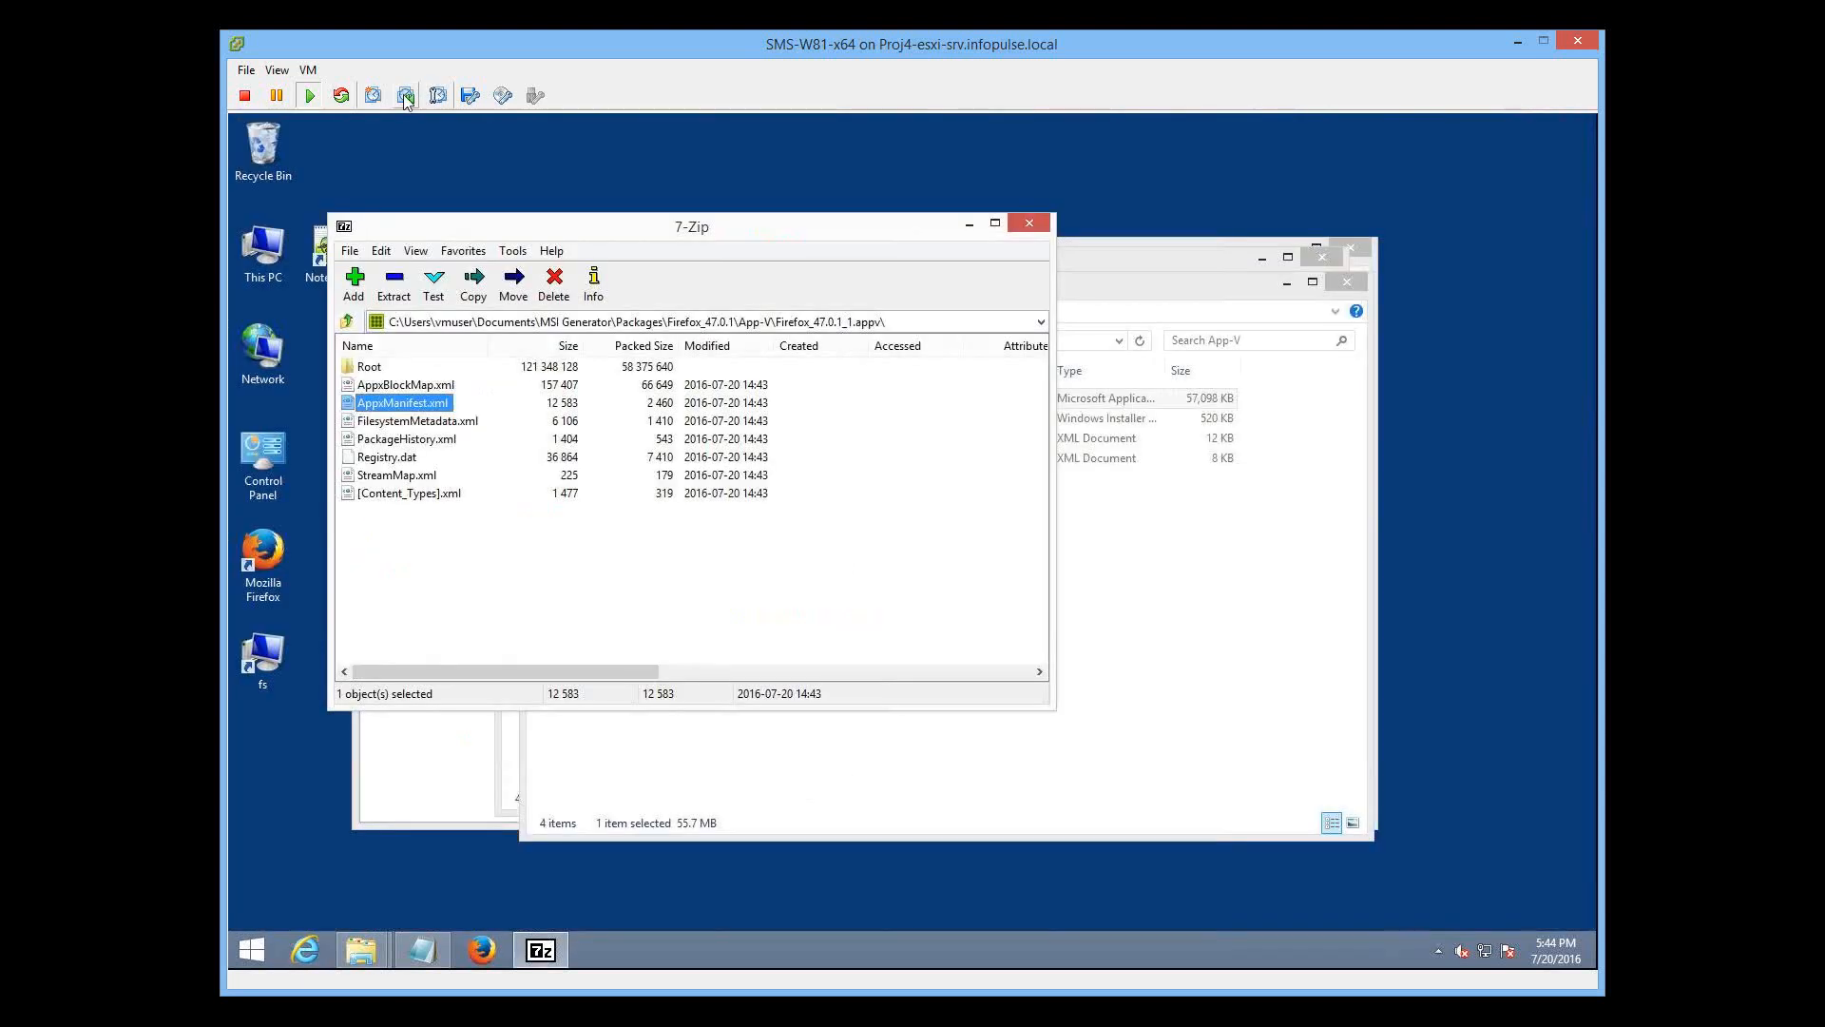
Step: Revert the virtual machine to its most recent snapshot
click(405, 97)
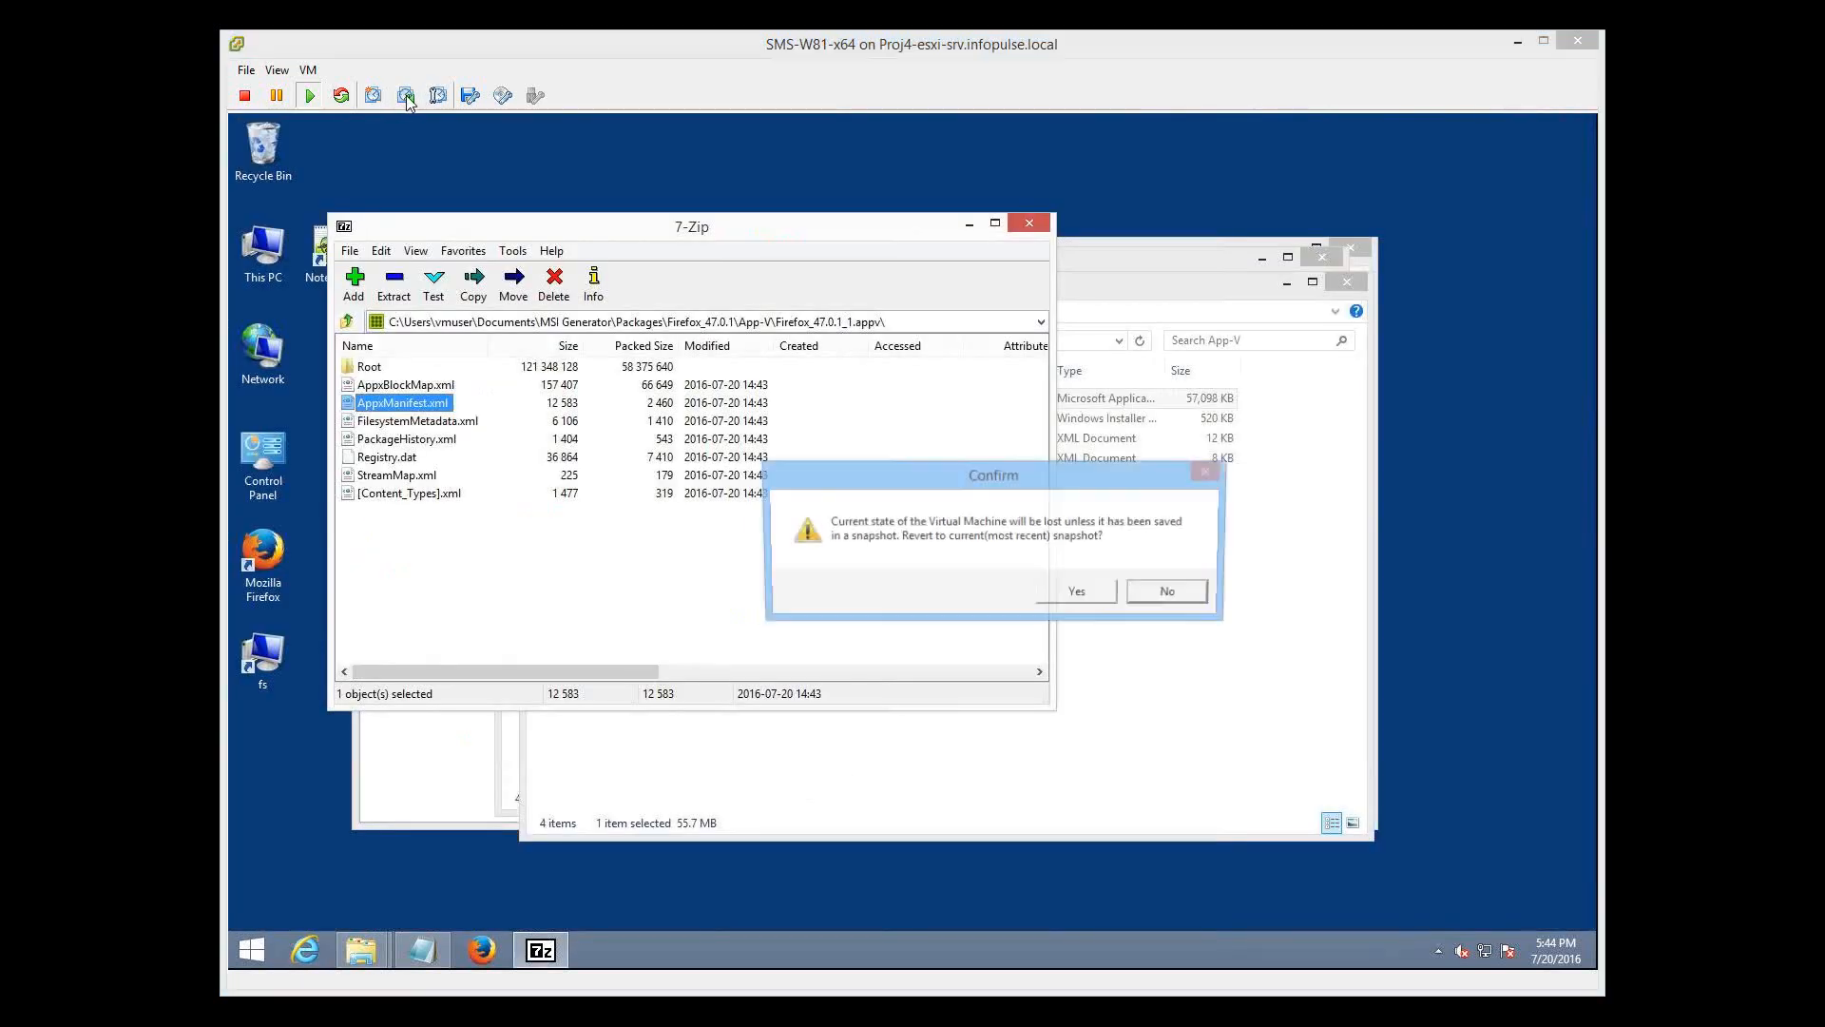
click(1079, 594)
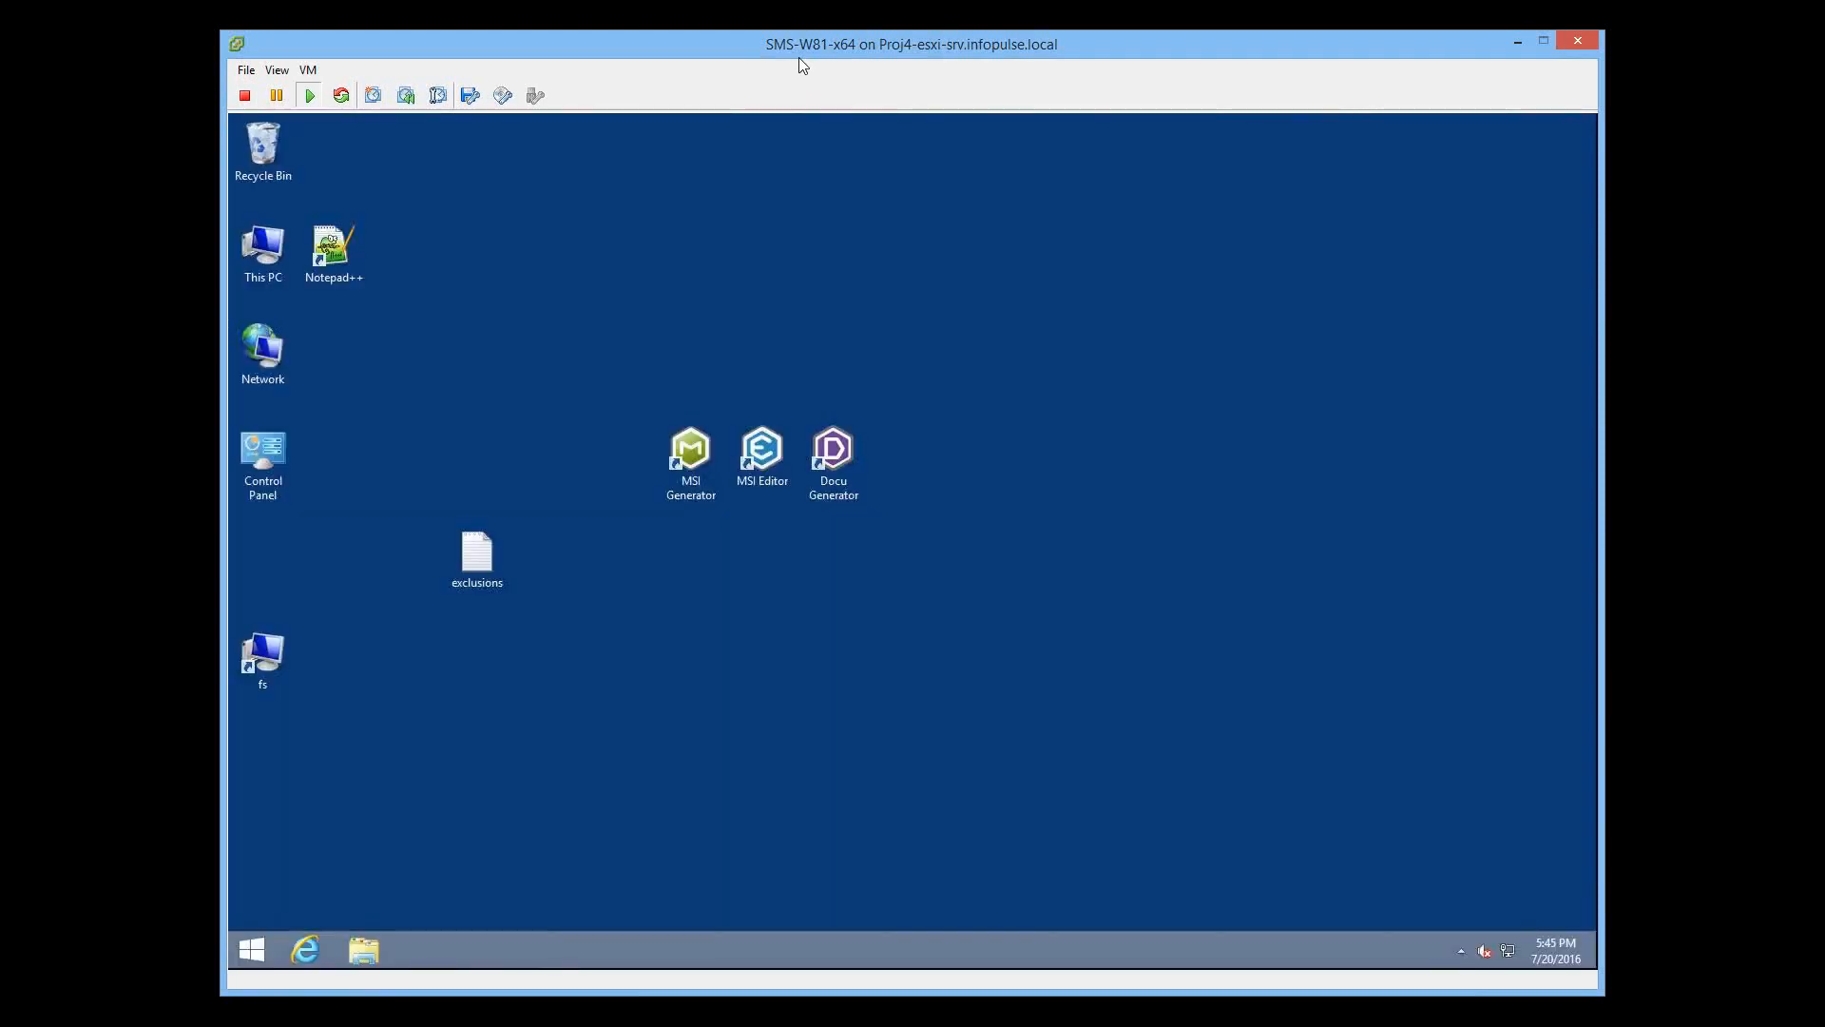
click(611, 395)
Step: Open the Firefox_by_sequencer App-V package from C:\2_Firefox_by_sequencer in MSI Generator
click(275, 250)
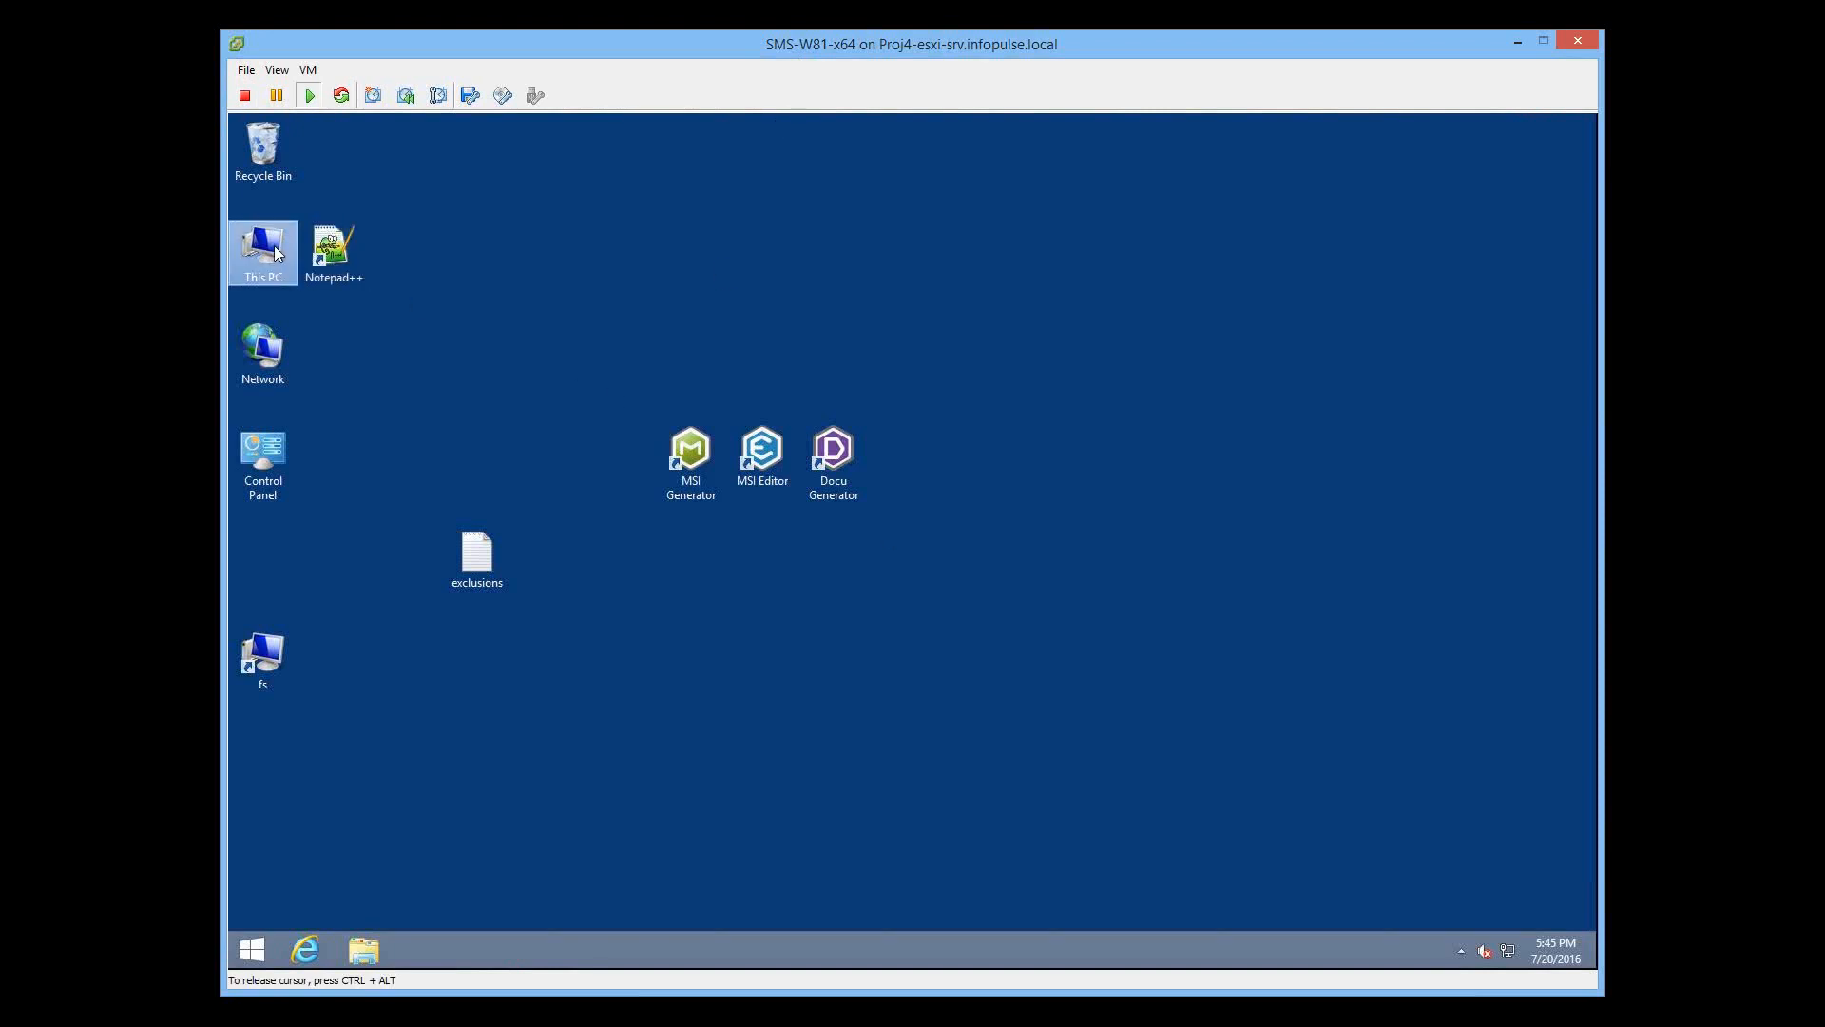
double_click(275, 250)
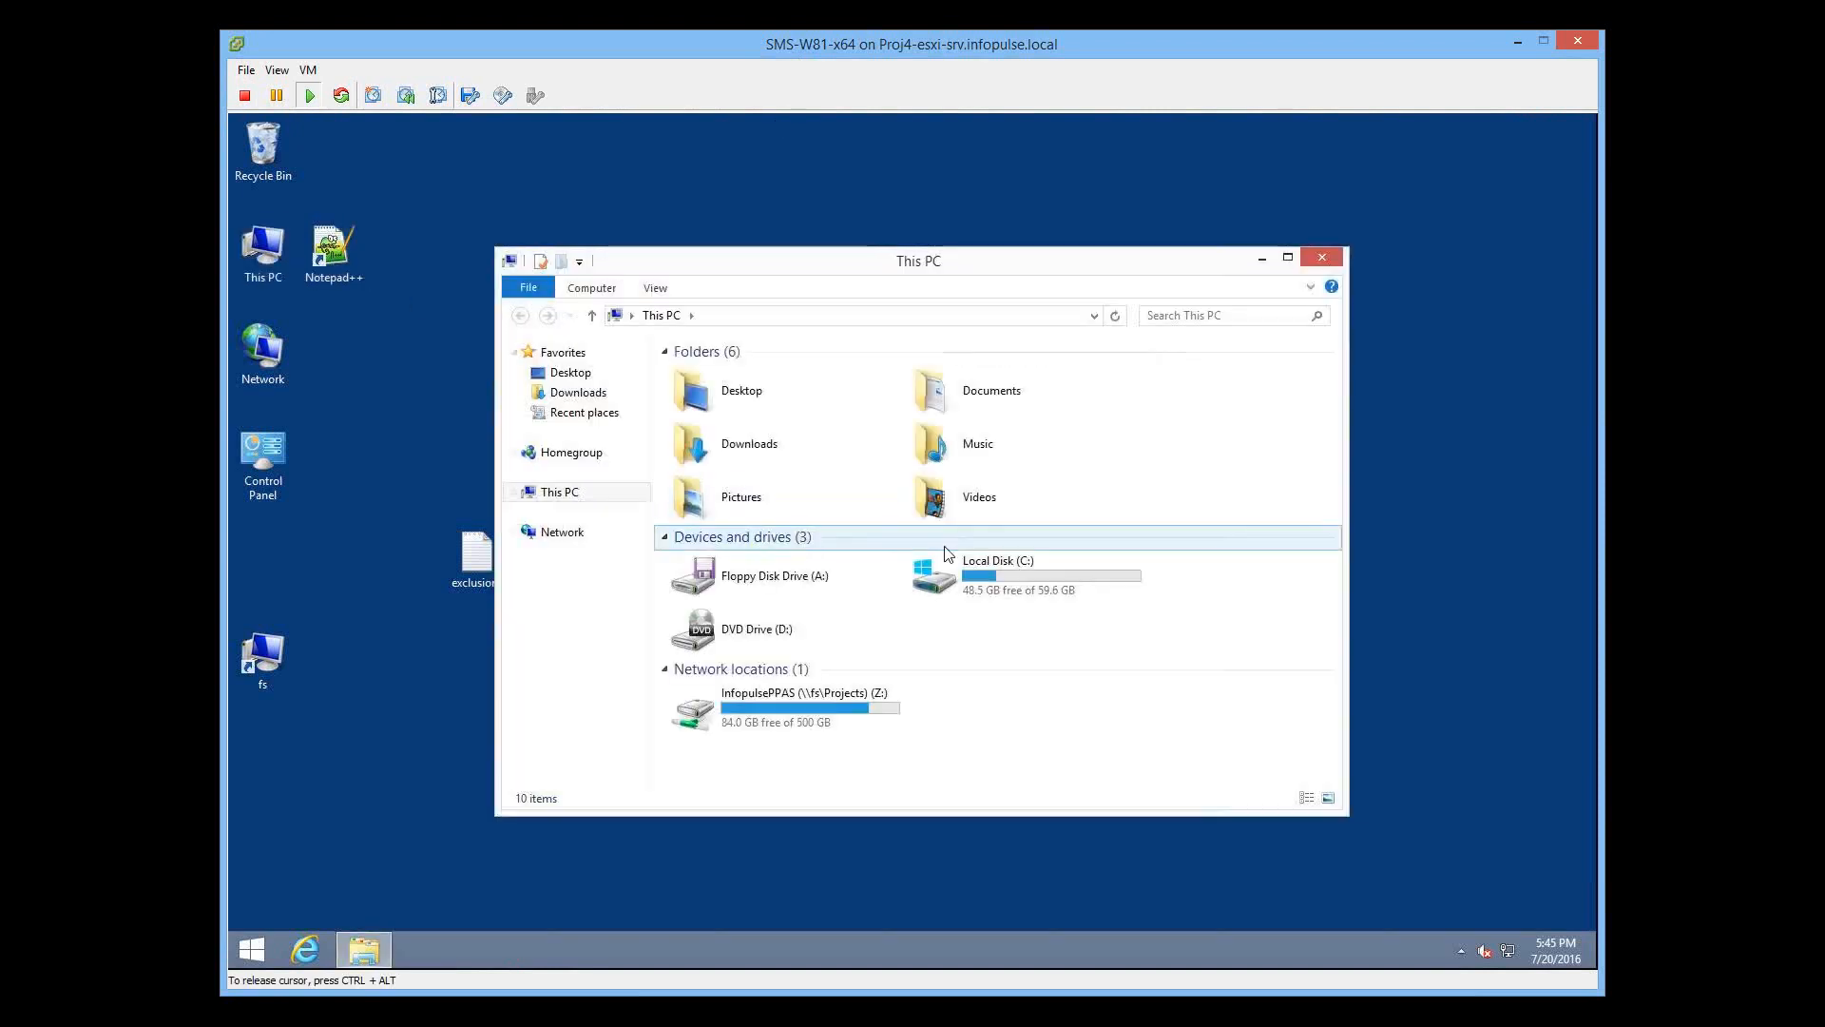
click(977, 564)
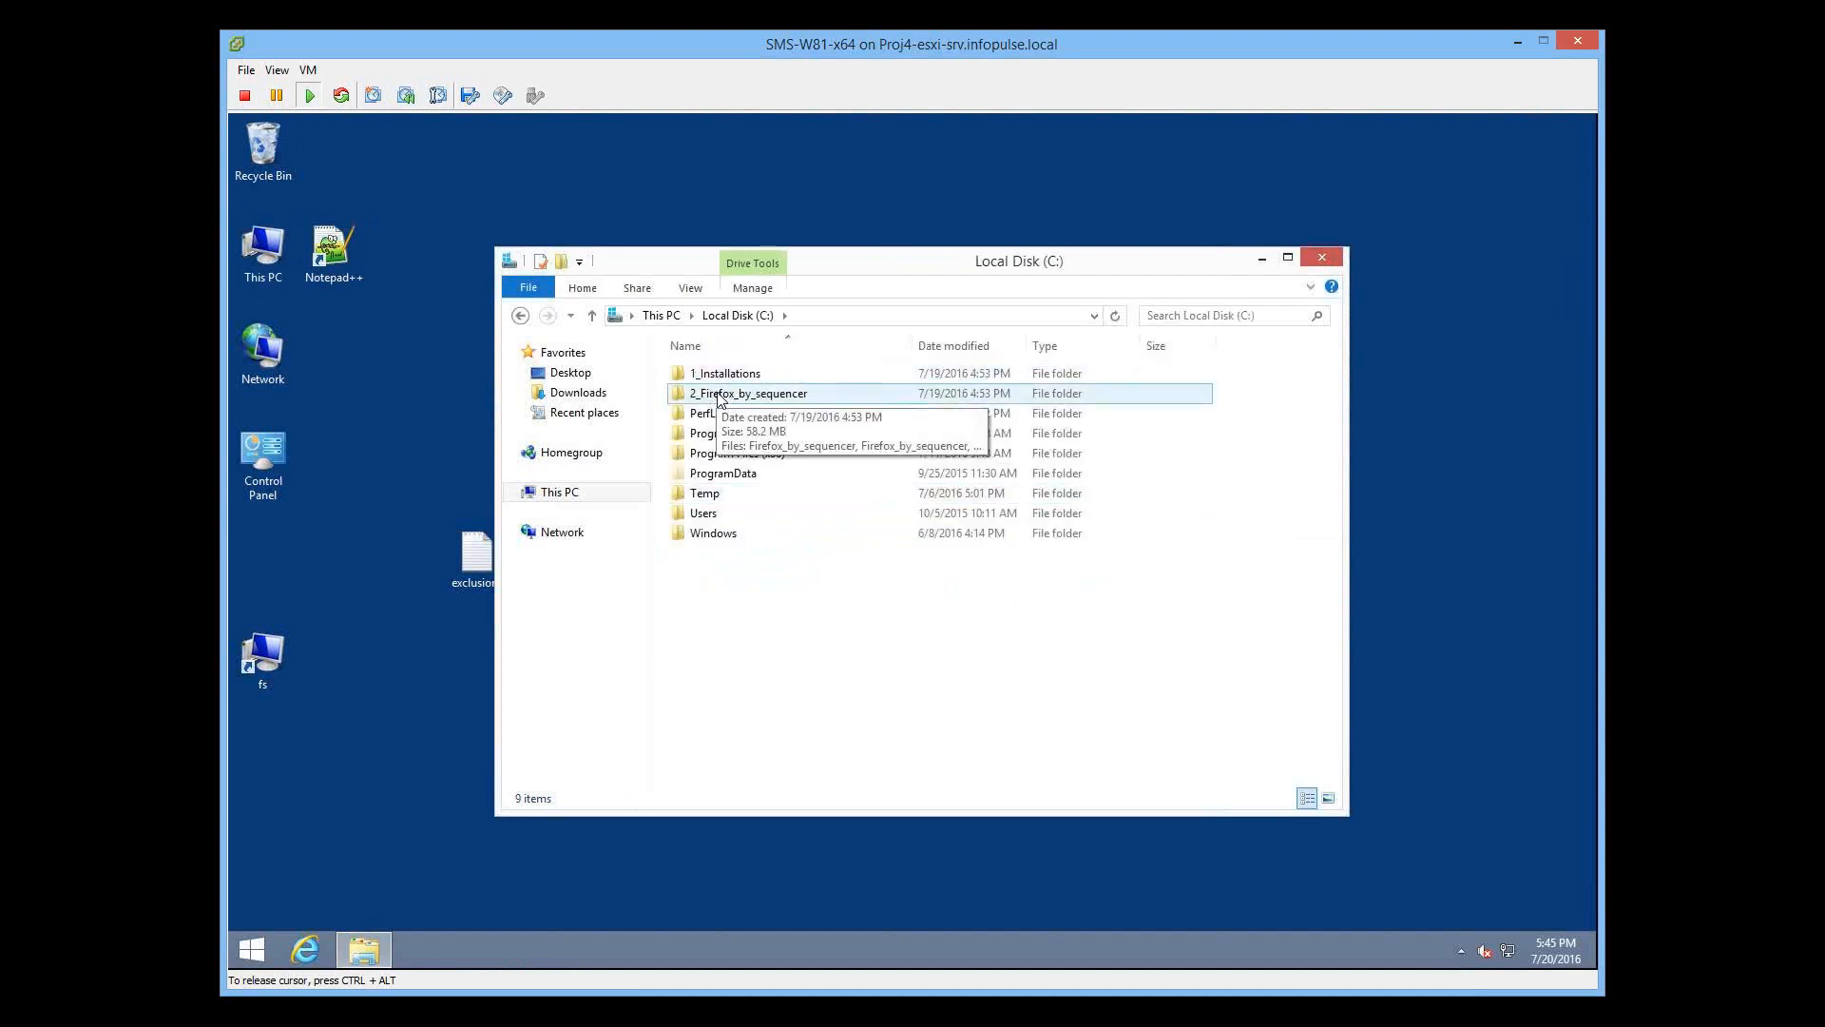
double_click(720, 393)
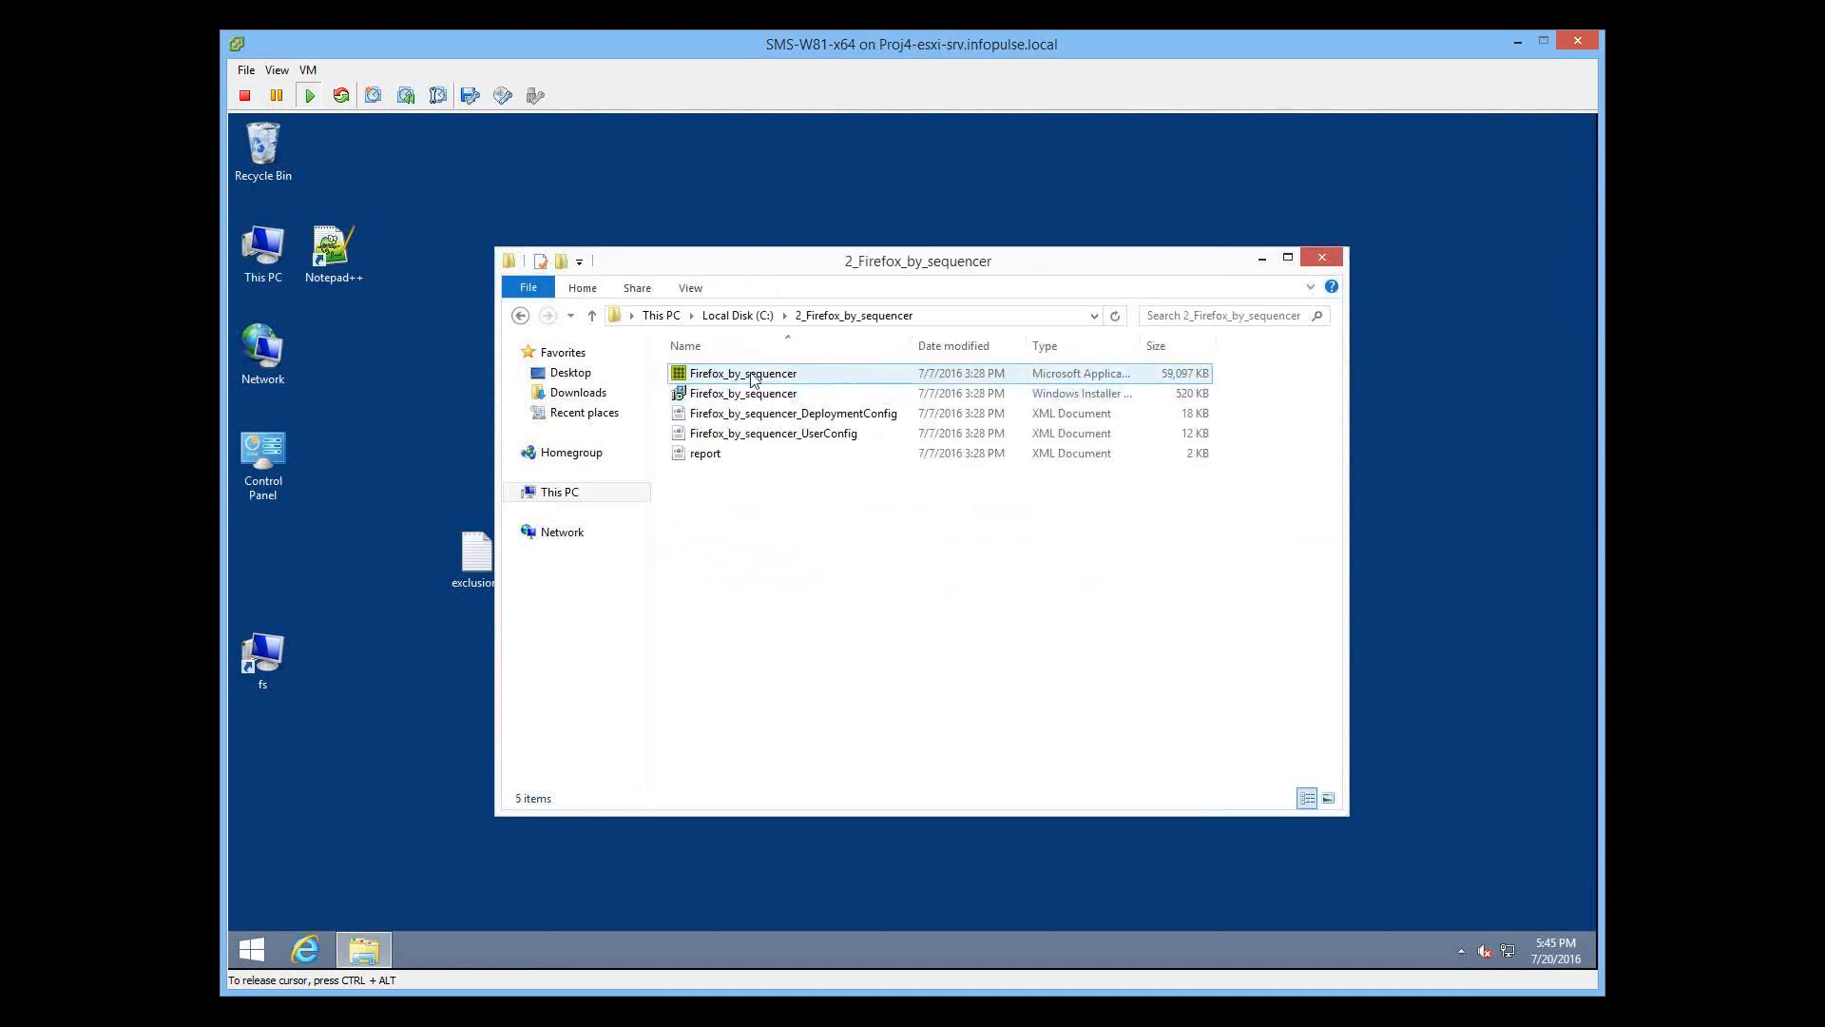
double_click(751, 377)
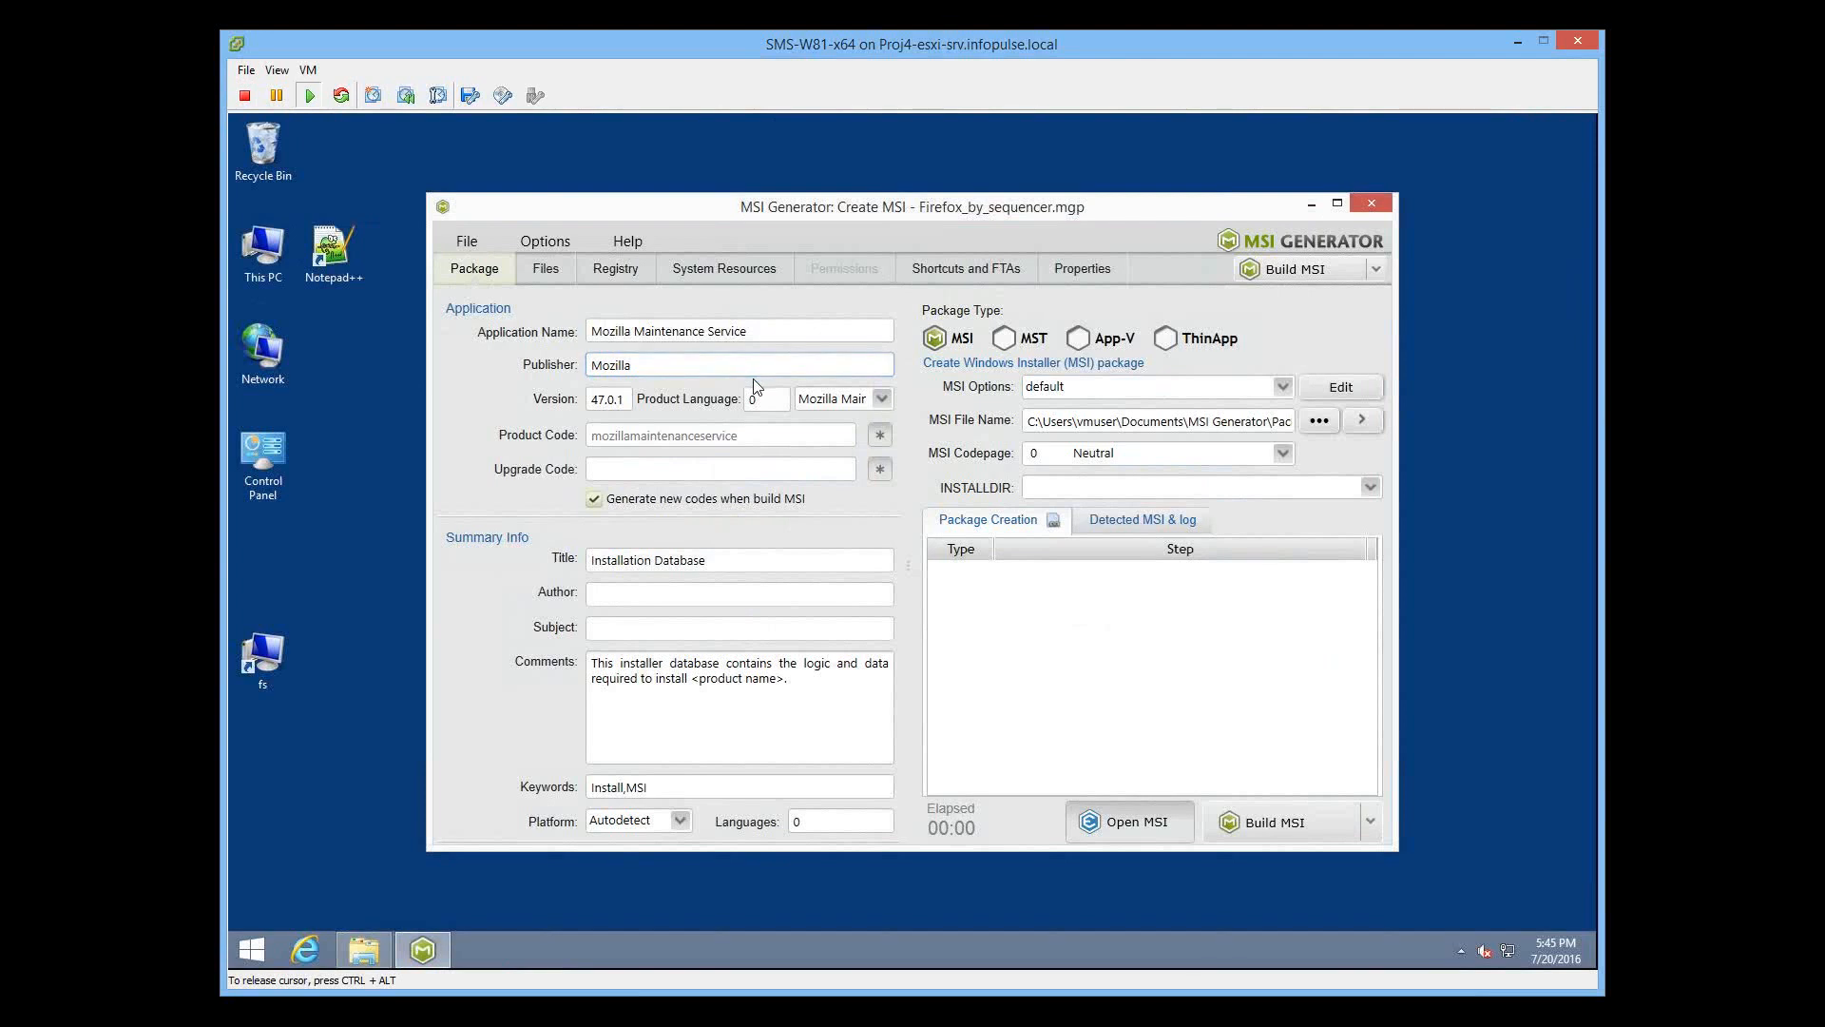
Step: Review the files, registry keys and system resources of the sequencer-made package, and return to its package settings
click(546, 268)
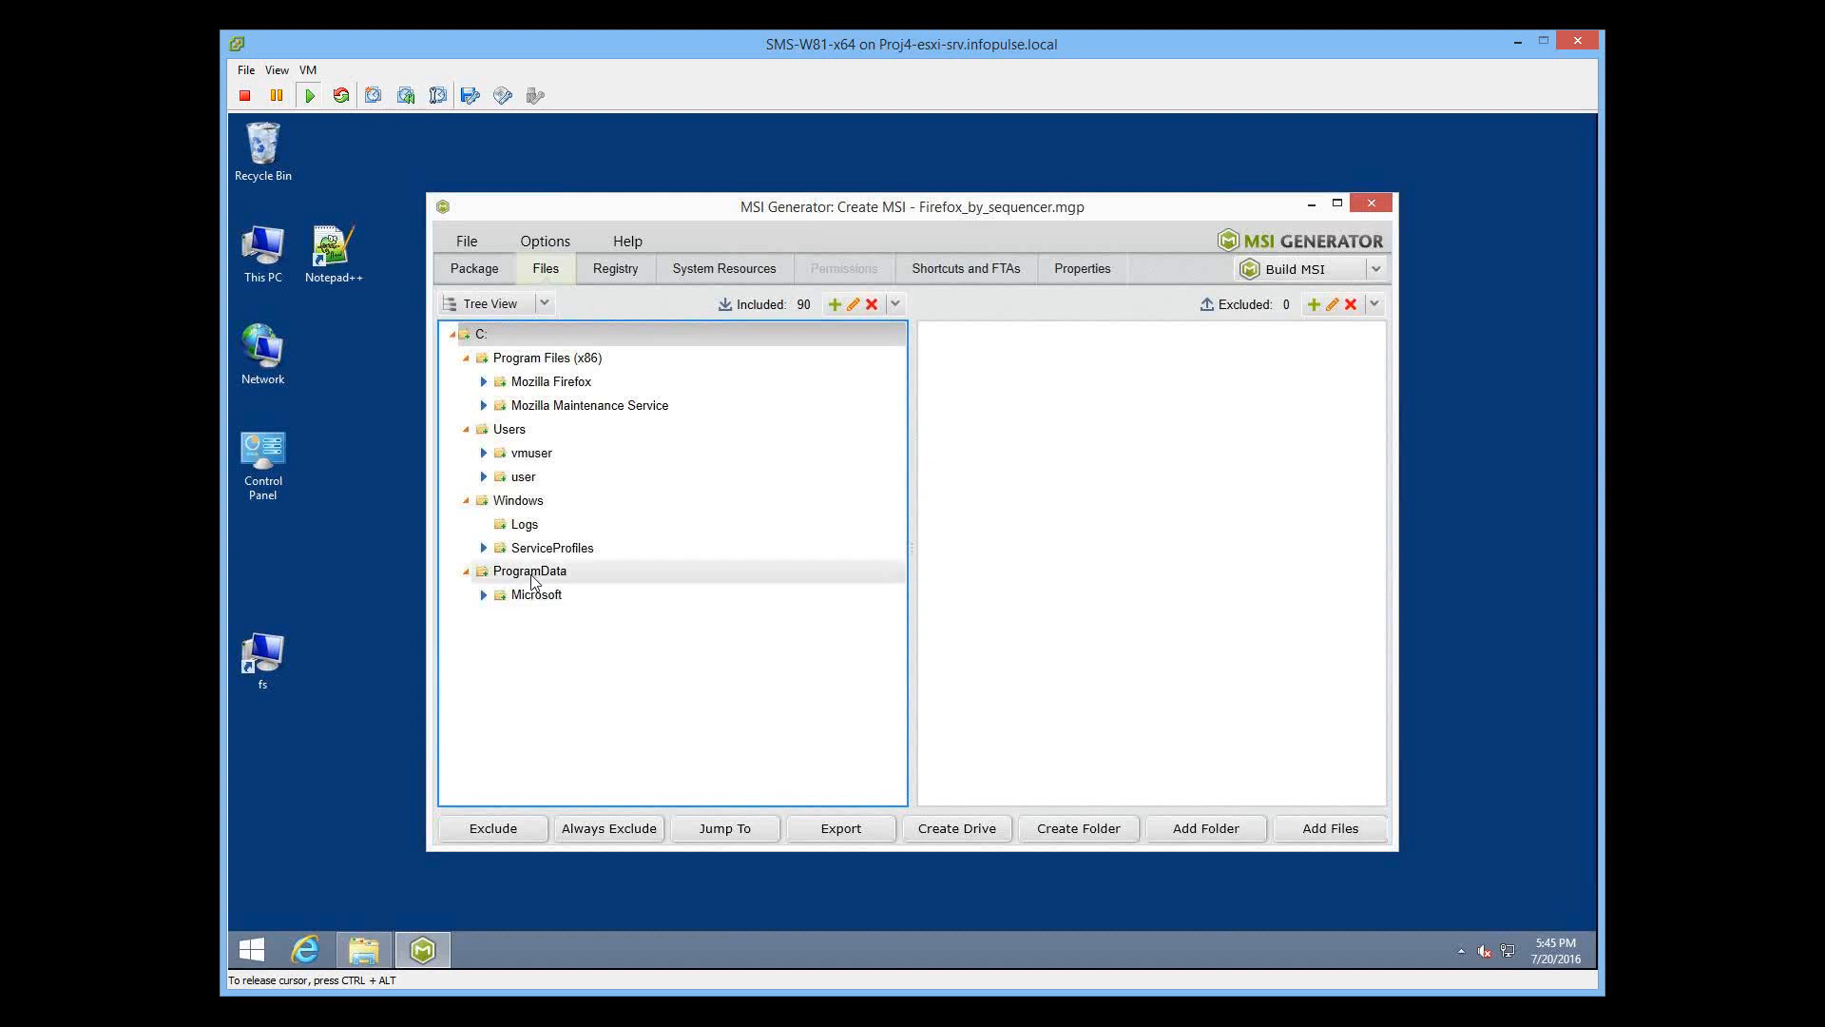
click(616, 269)
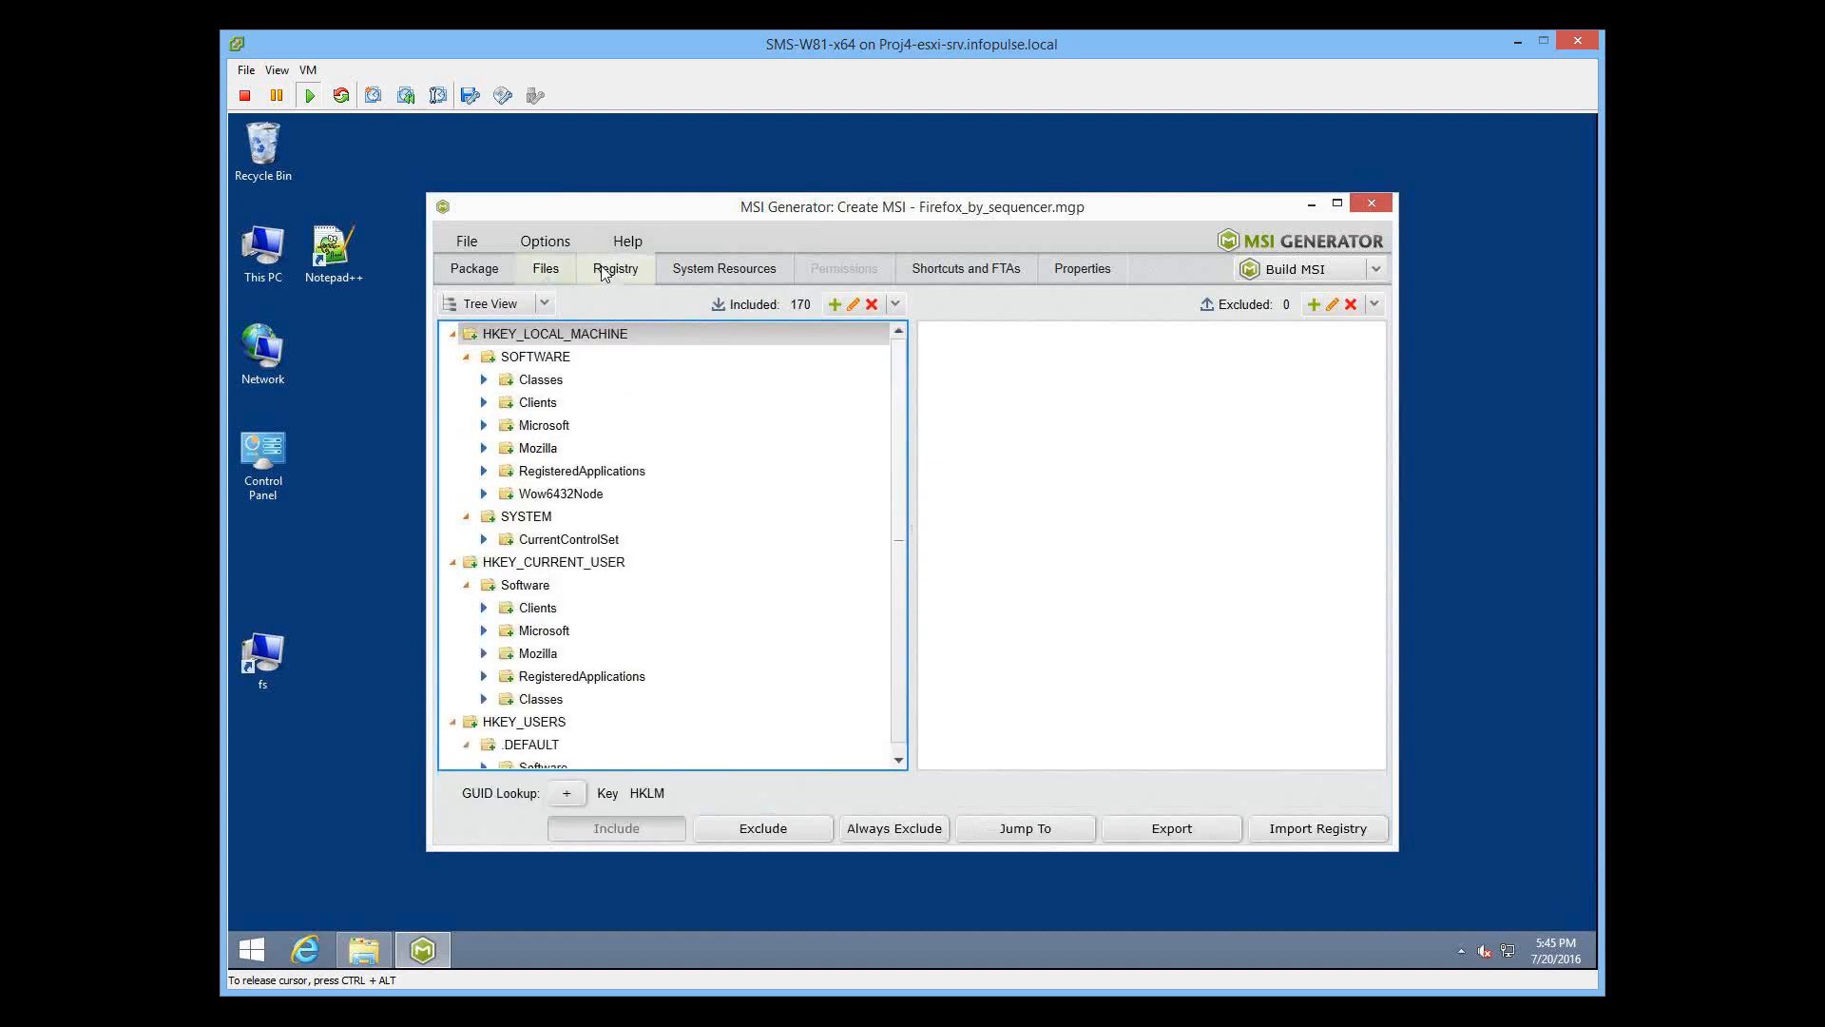
click(698, 273)
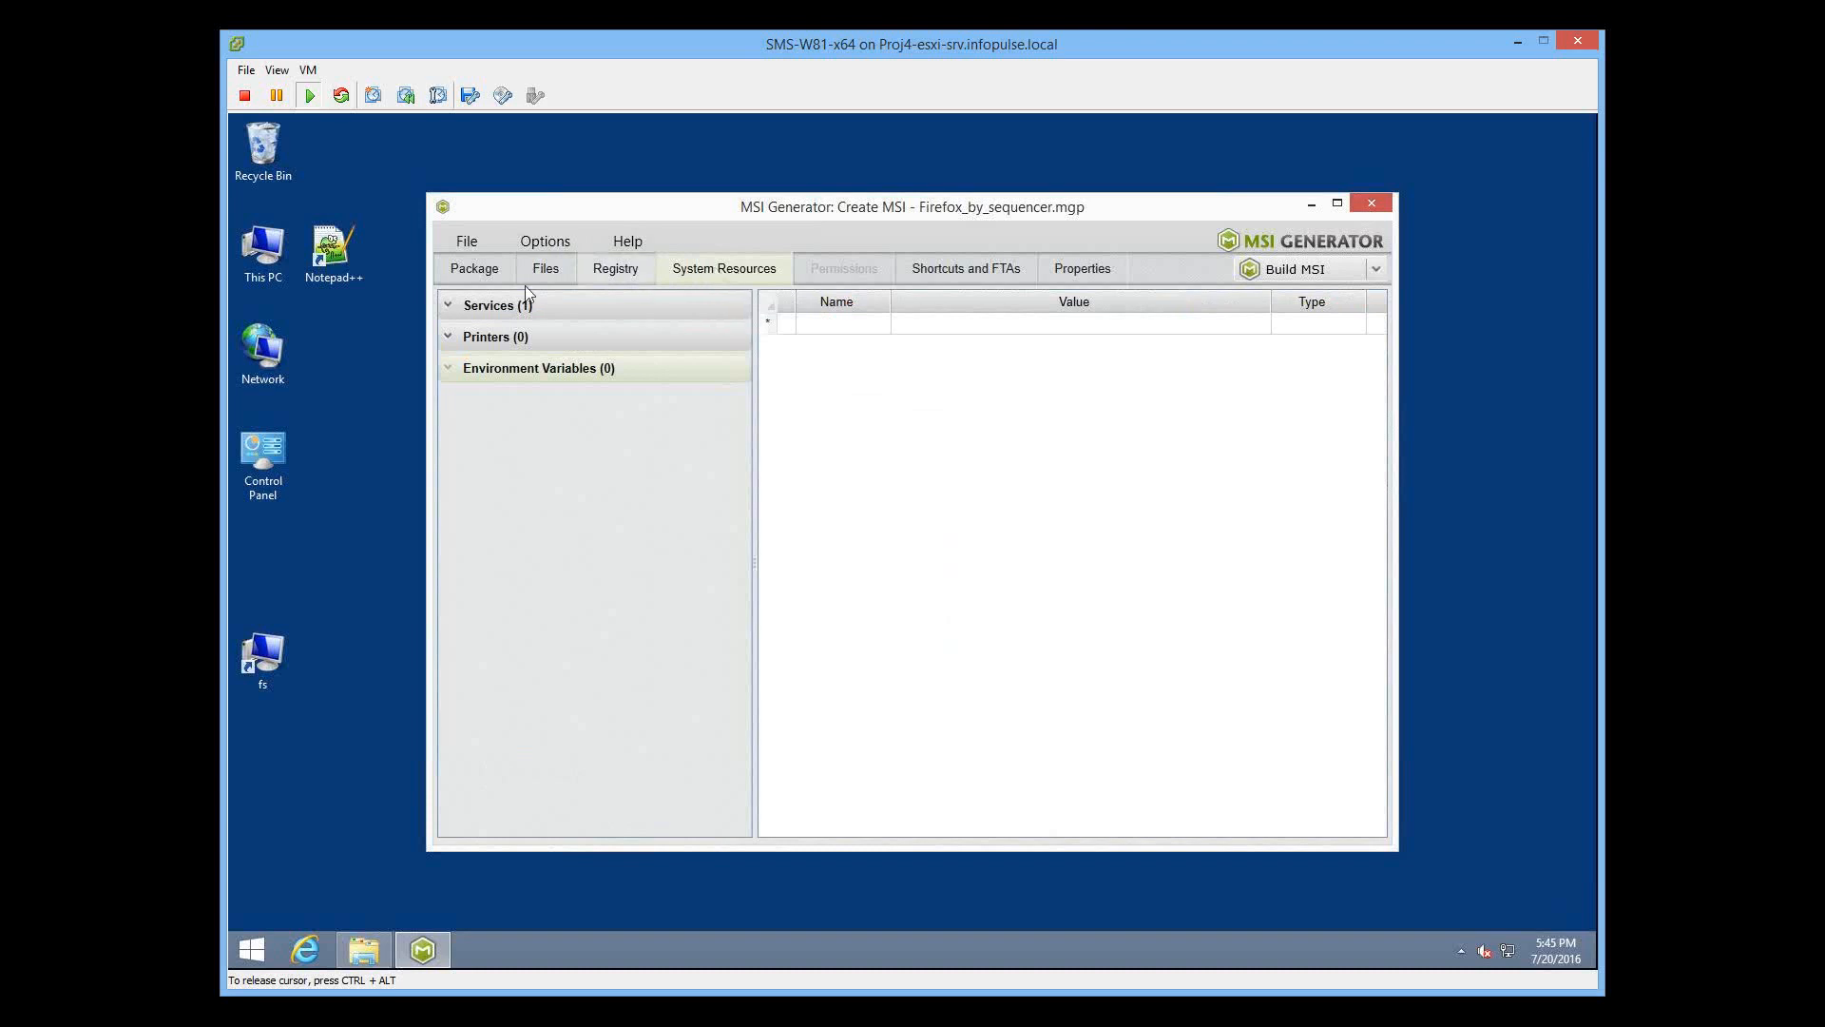
click(469, 273)
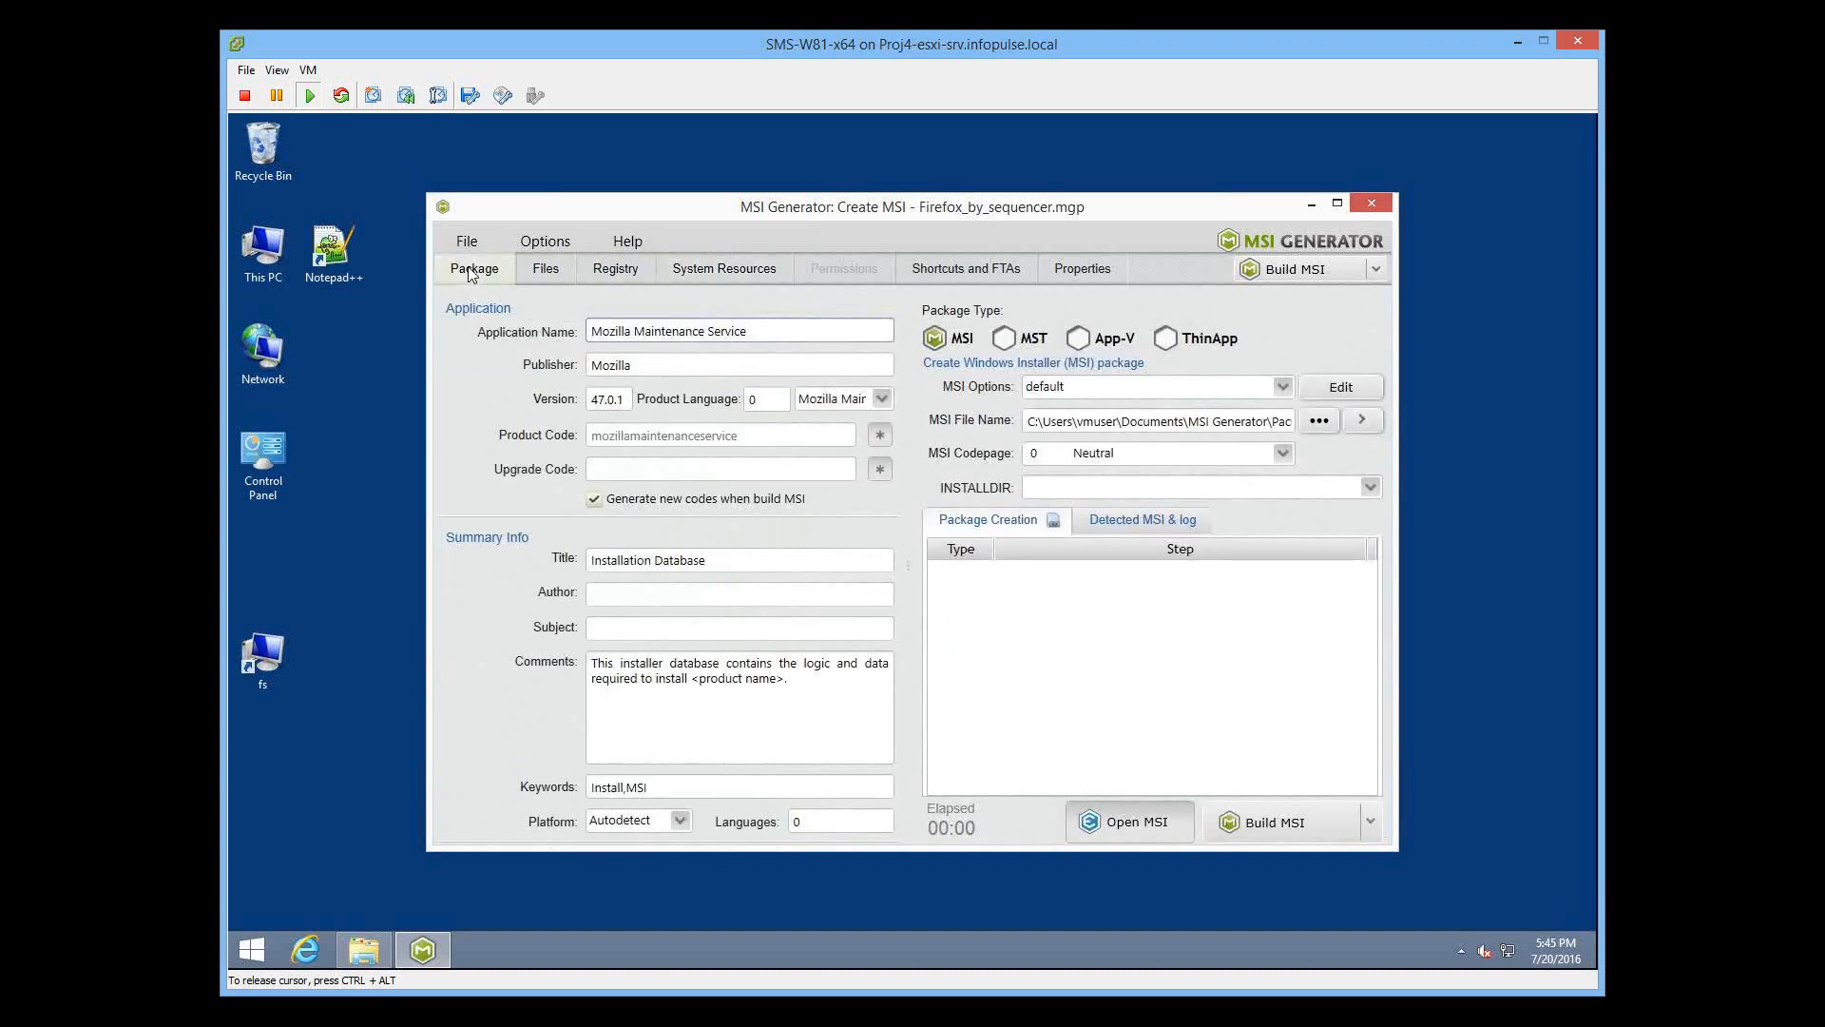
Step: Build the Firefox_by_sequencer package with package type MSI, and install the resulting MSI from its package folder
click(1079, 340)
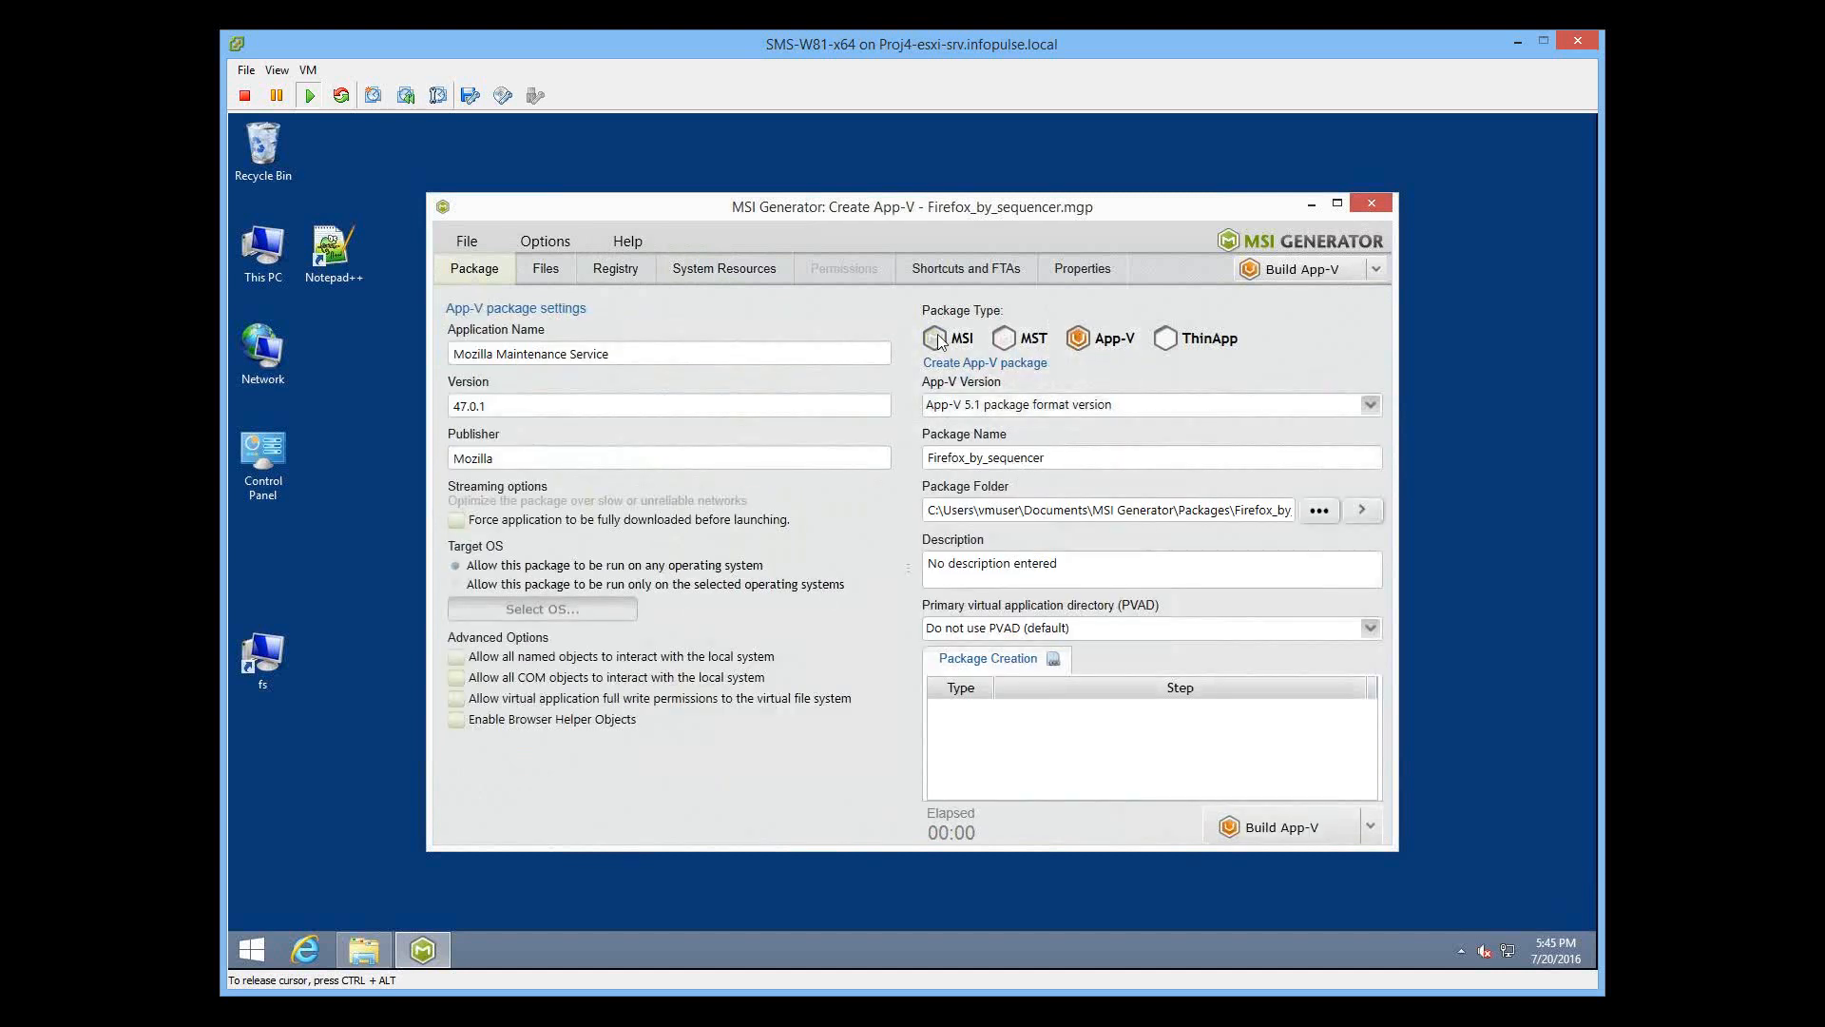
click(963, 342)
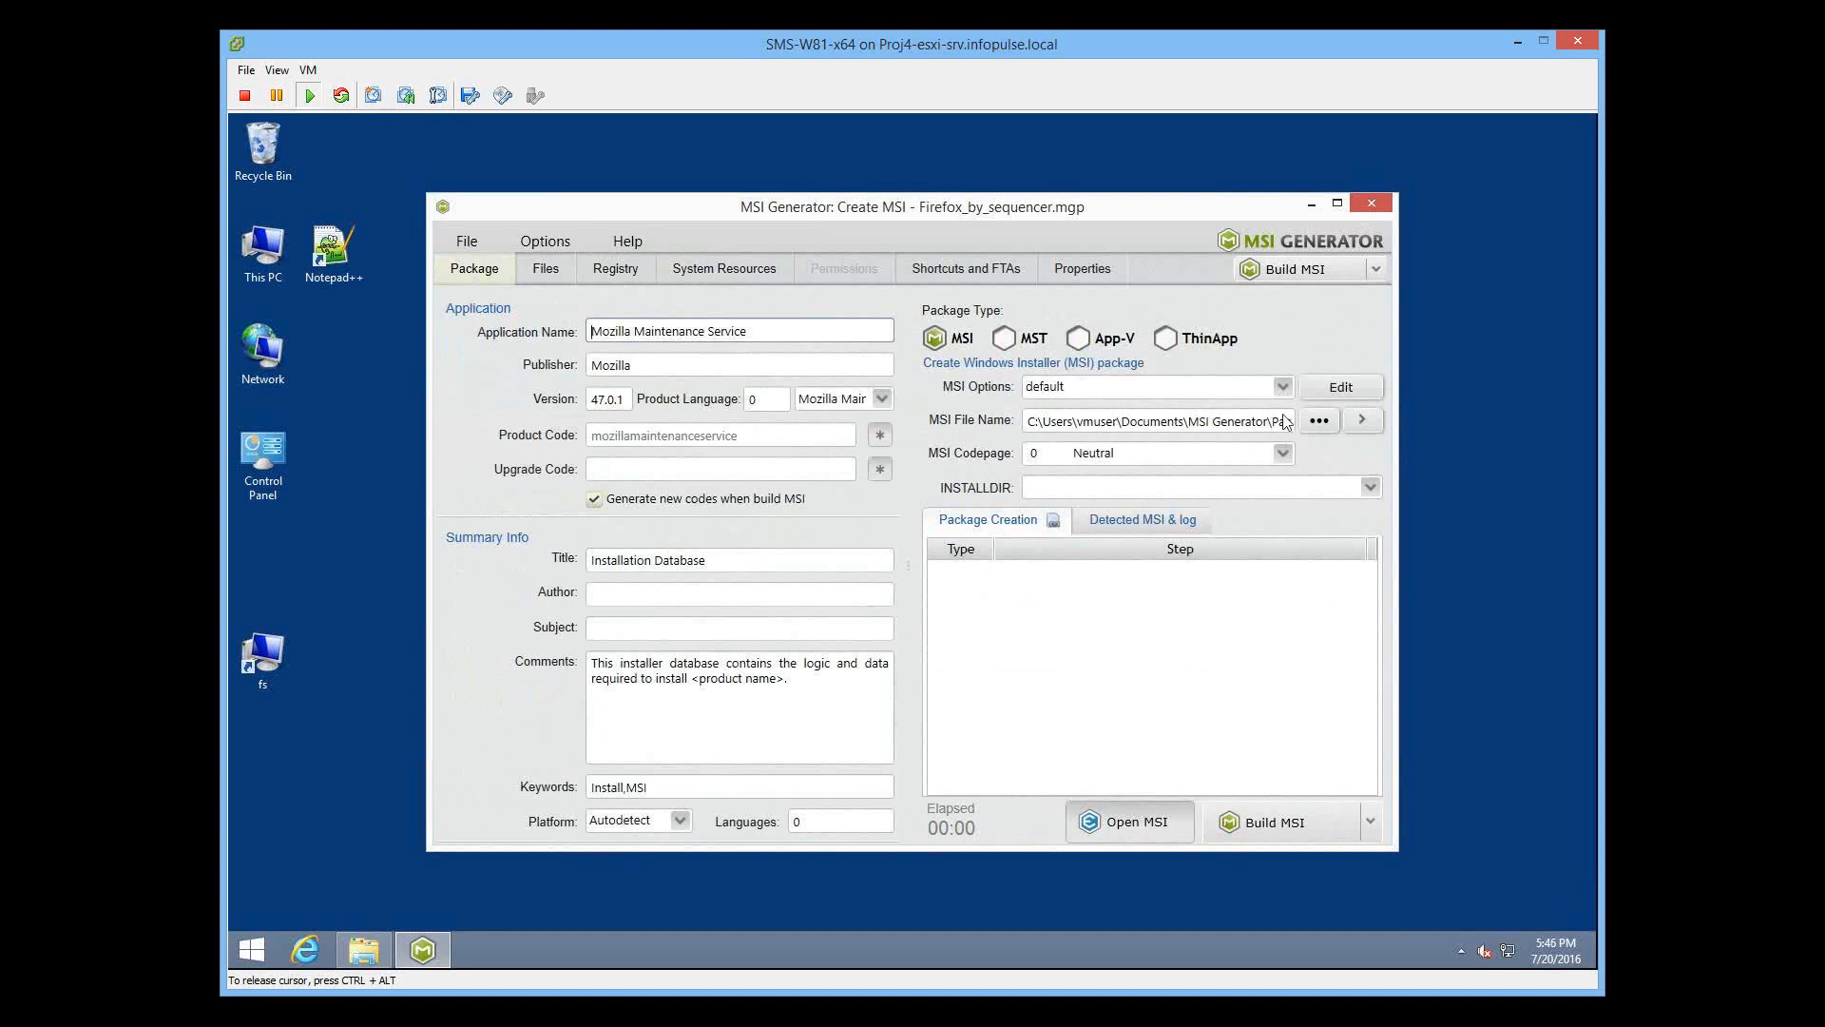
click(1293, 823)
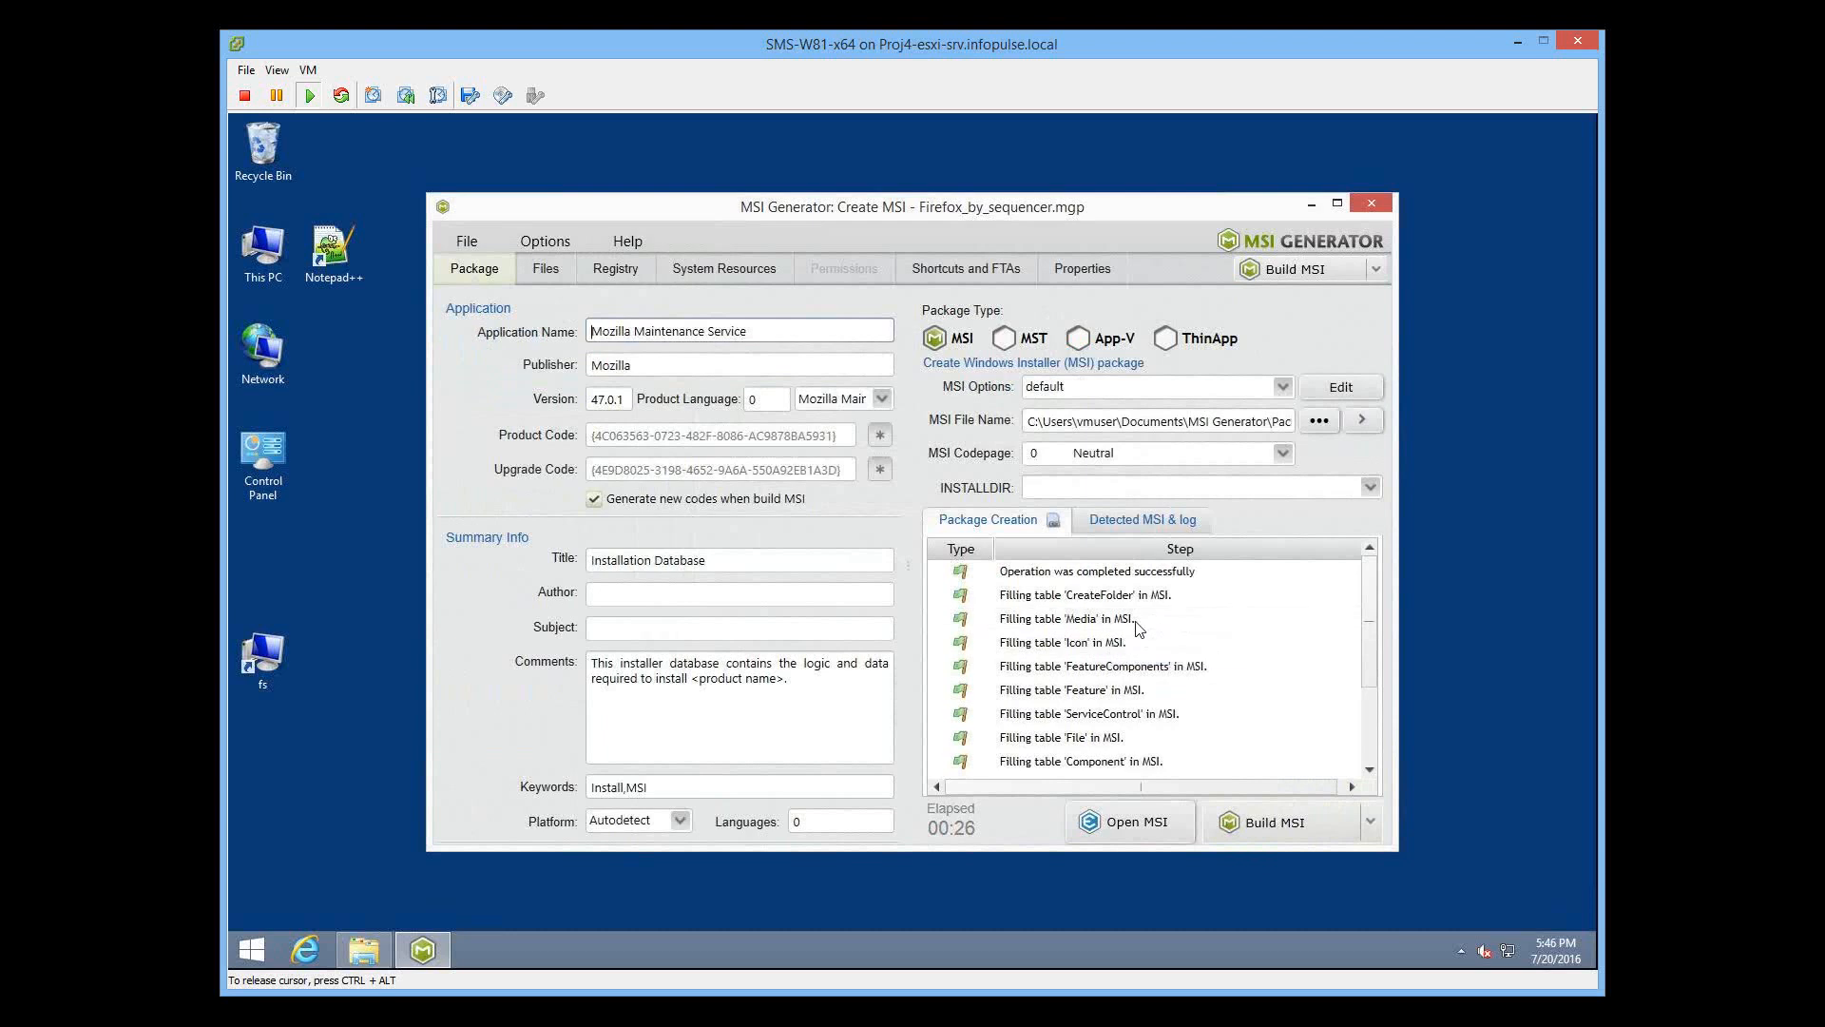
click(1364, 422)
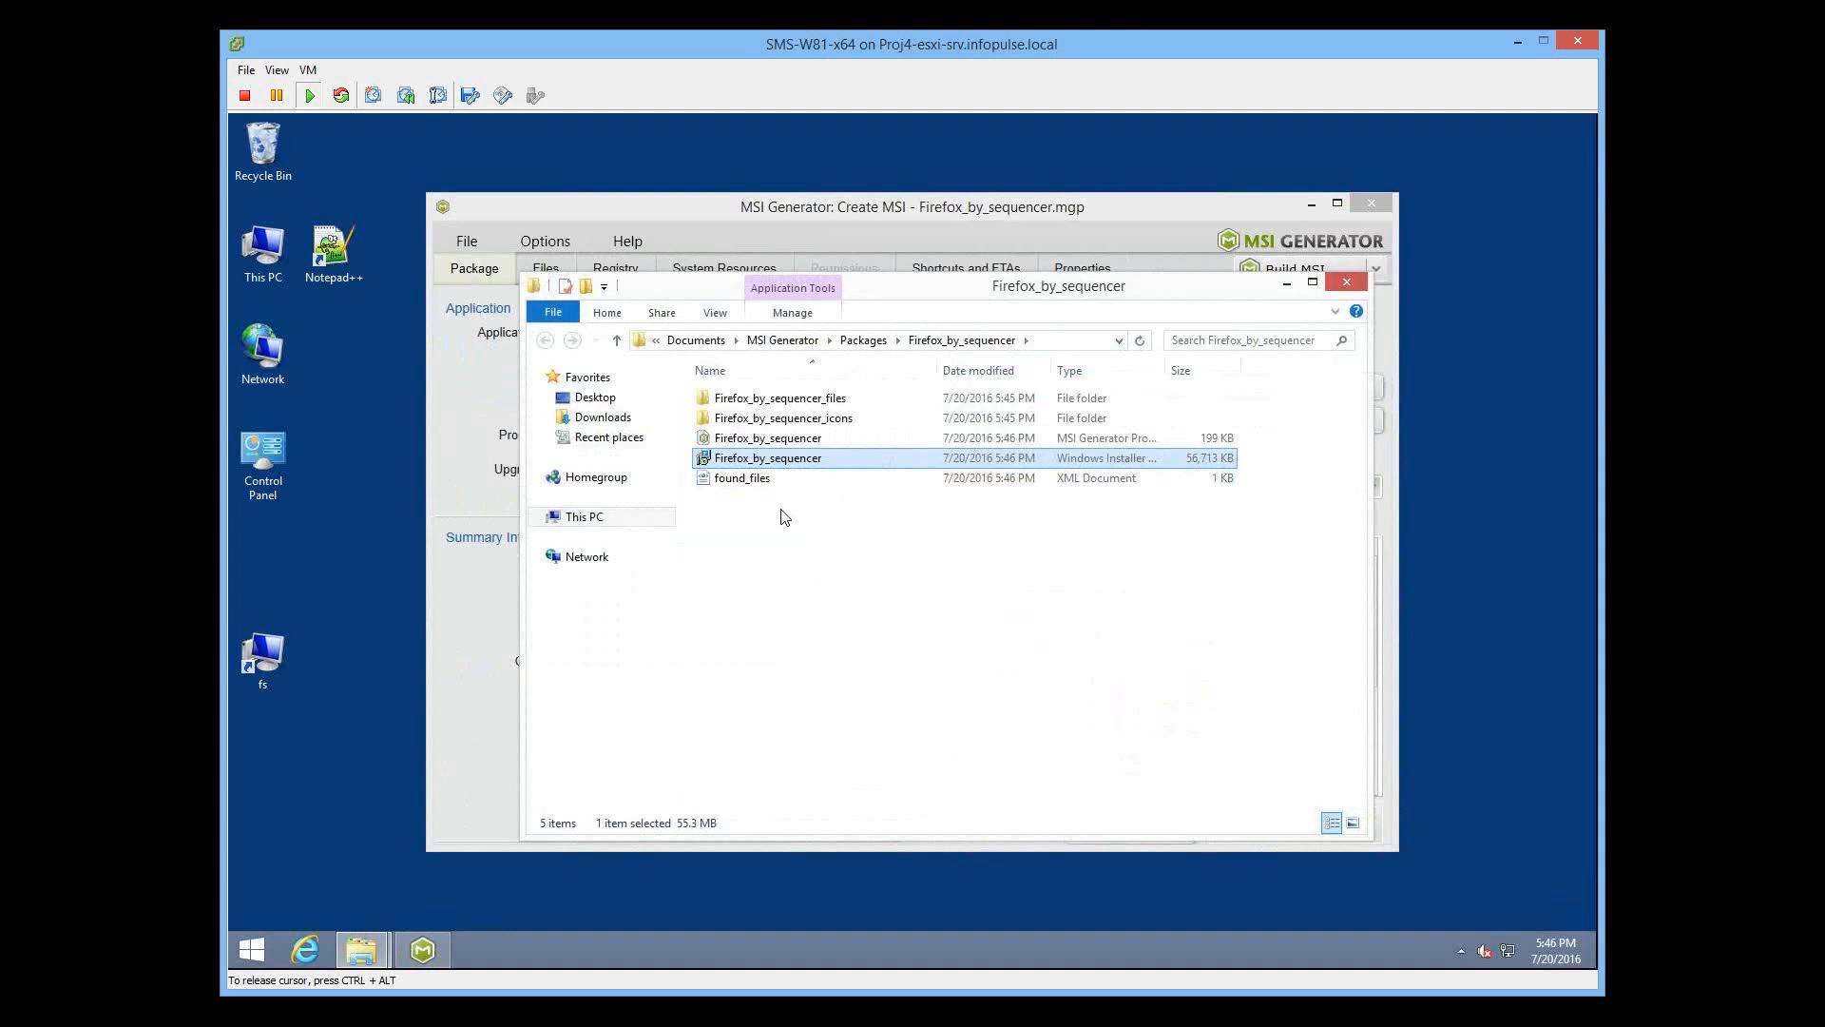
double_click(778, 455)
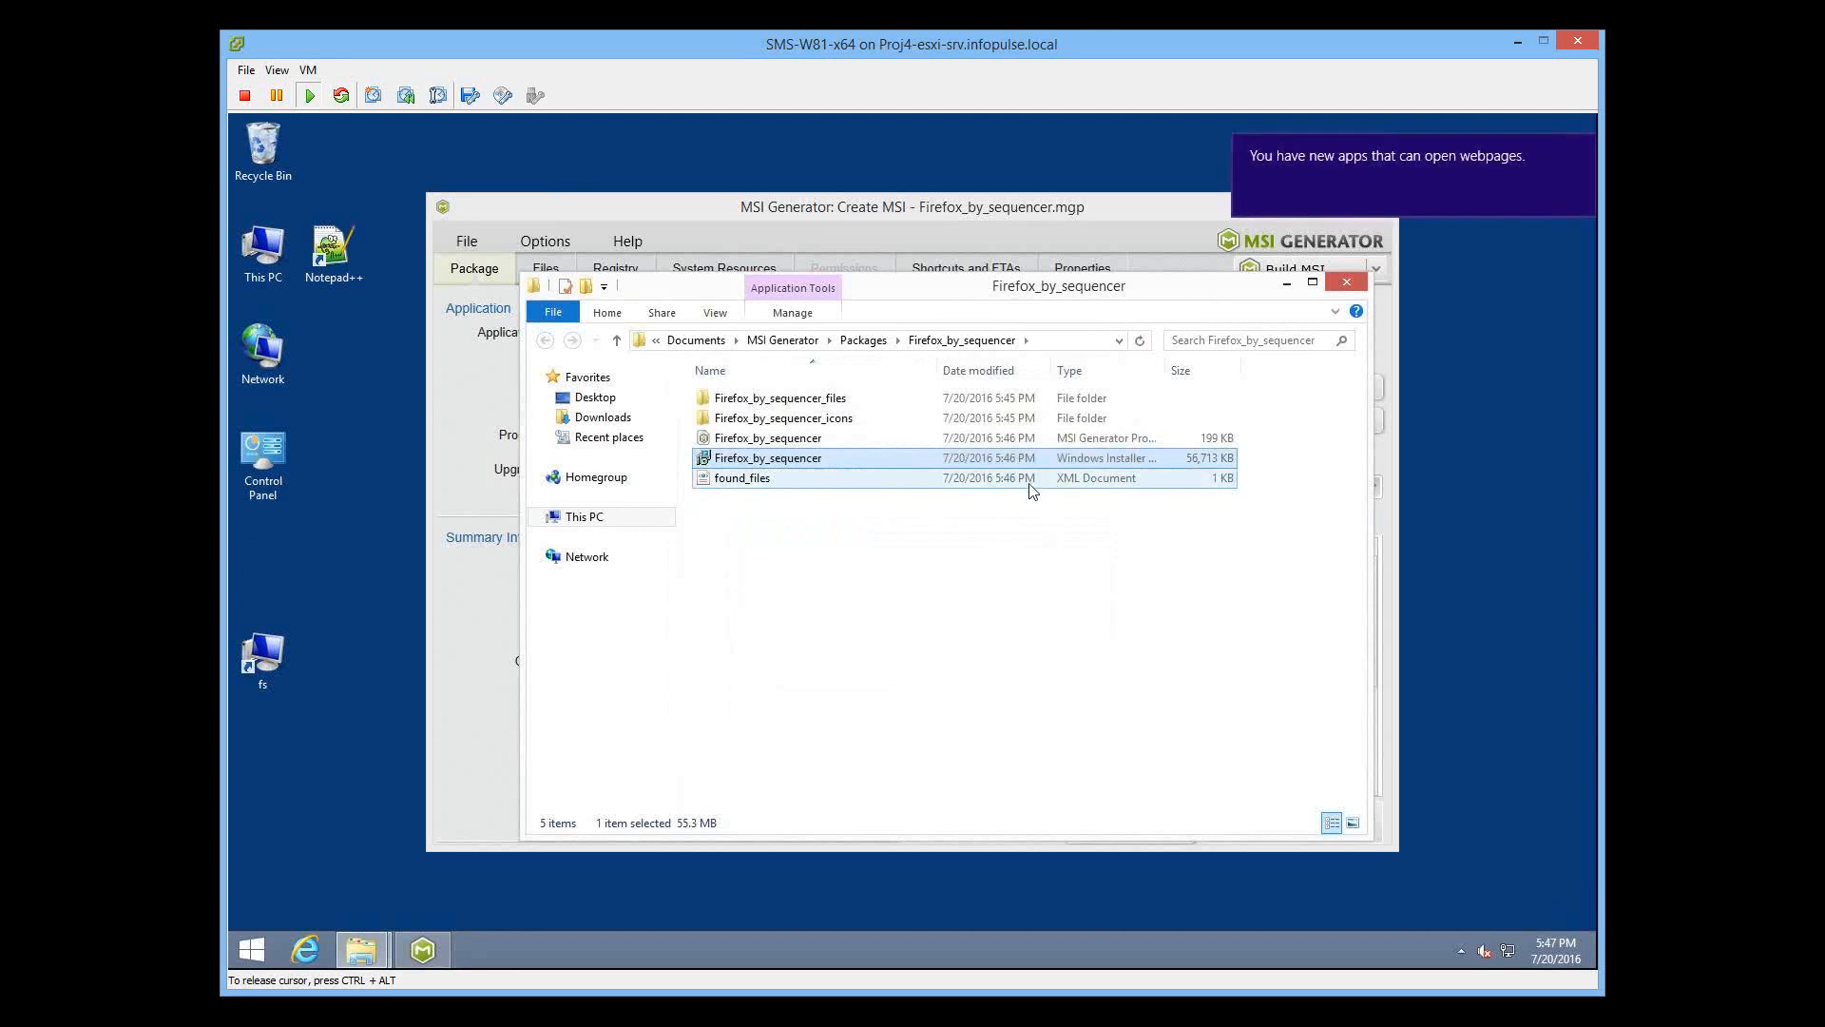
Step: Launch the newly installed Mozilla Firefox from the full apps list to test it, and close it with all its tabs
click(253, 955)
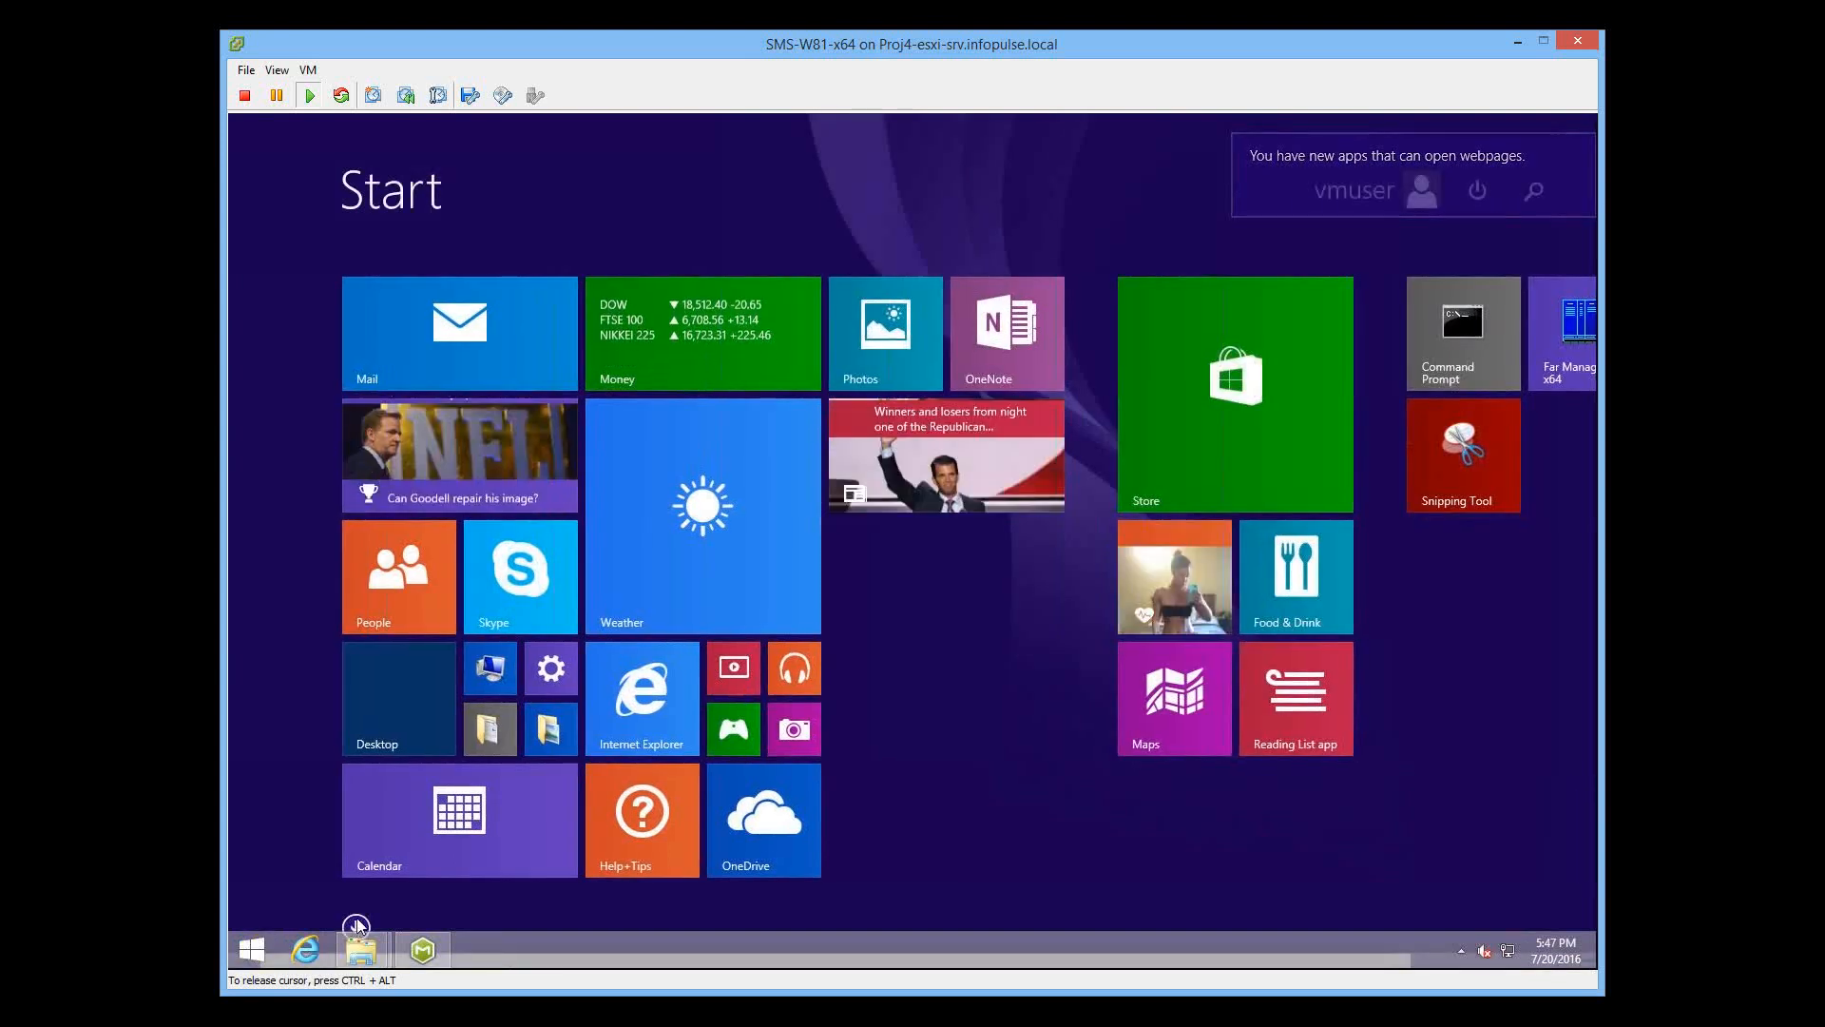
click(357, 923)
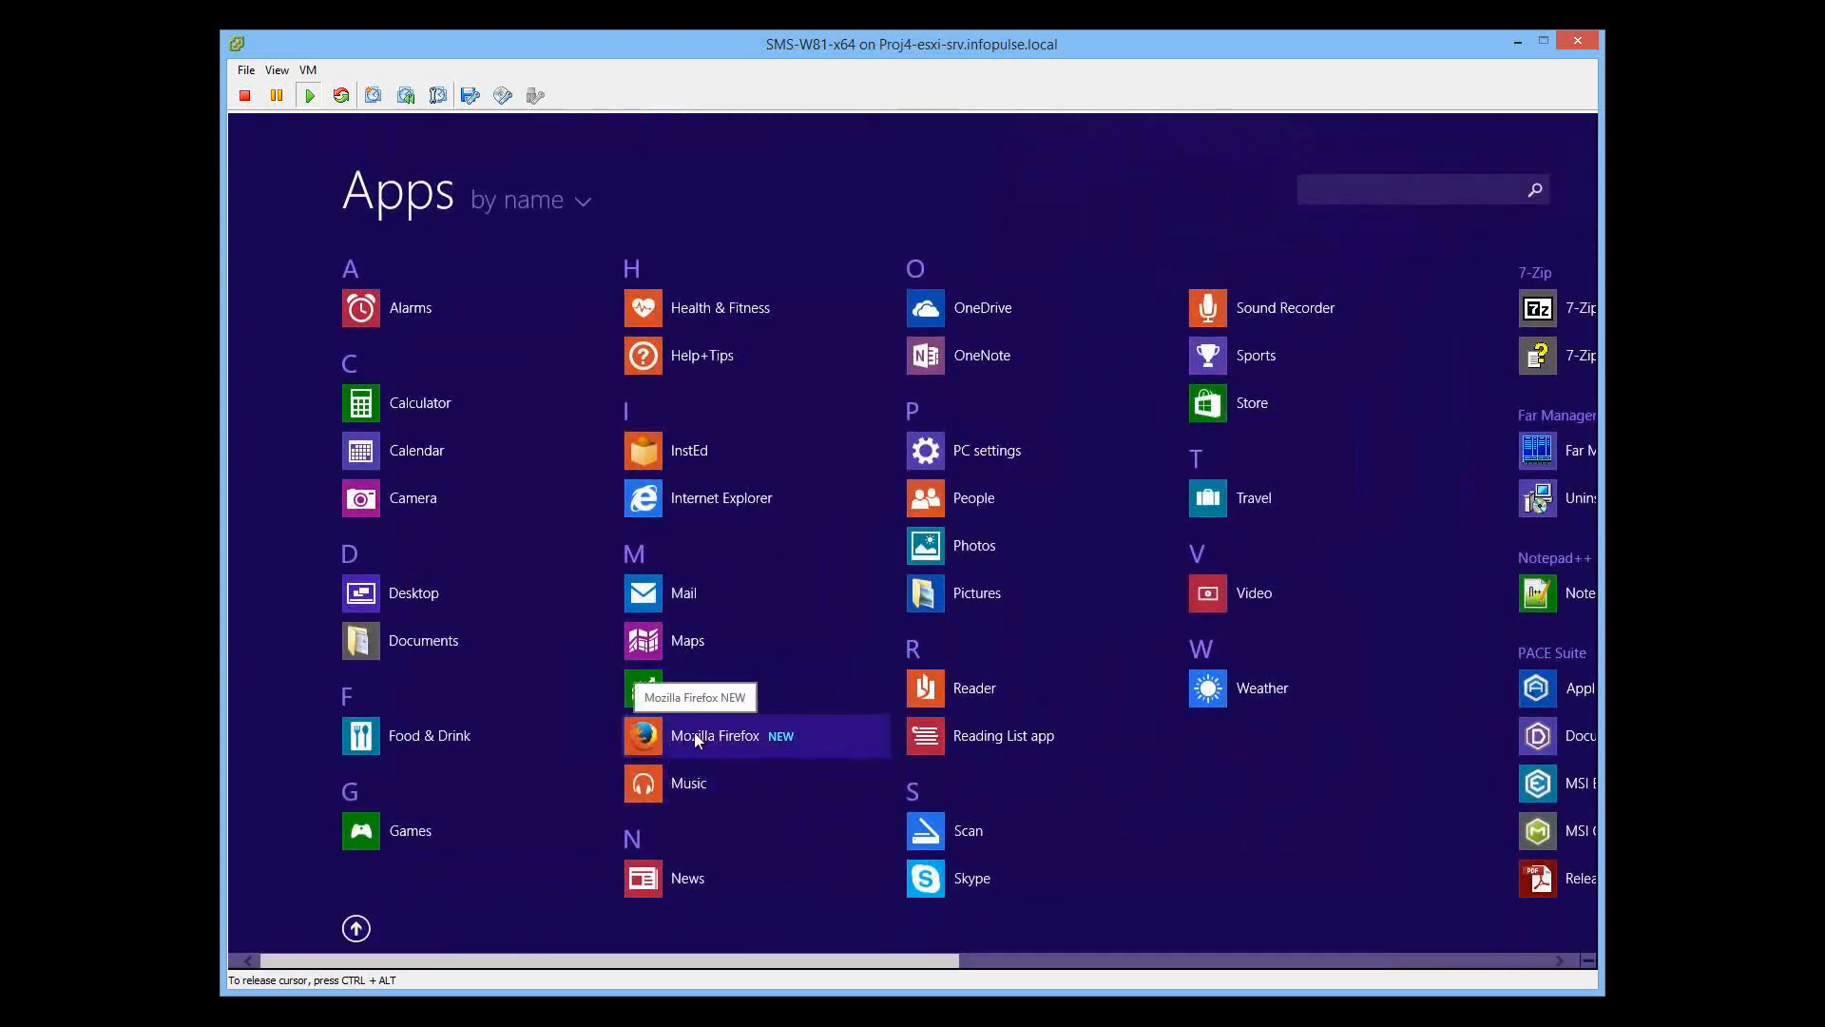
click(694, 740)
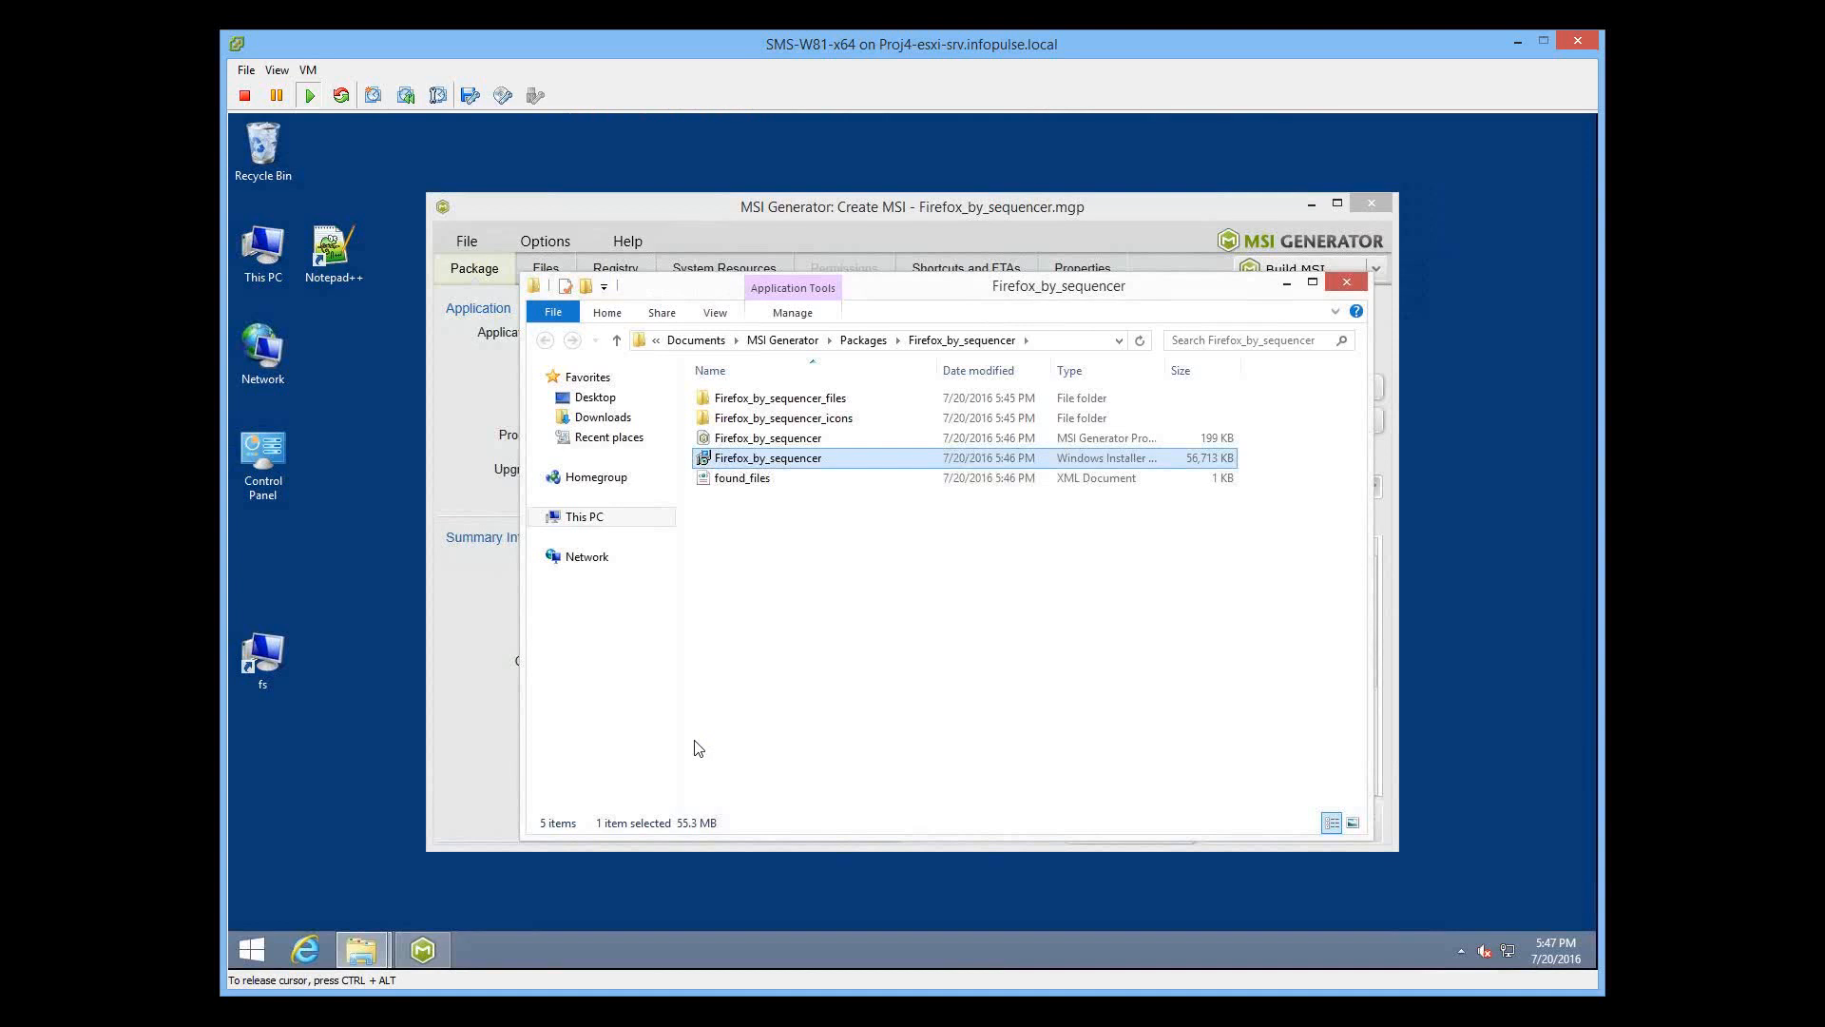
click(741, 482)
click(1006, 675)
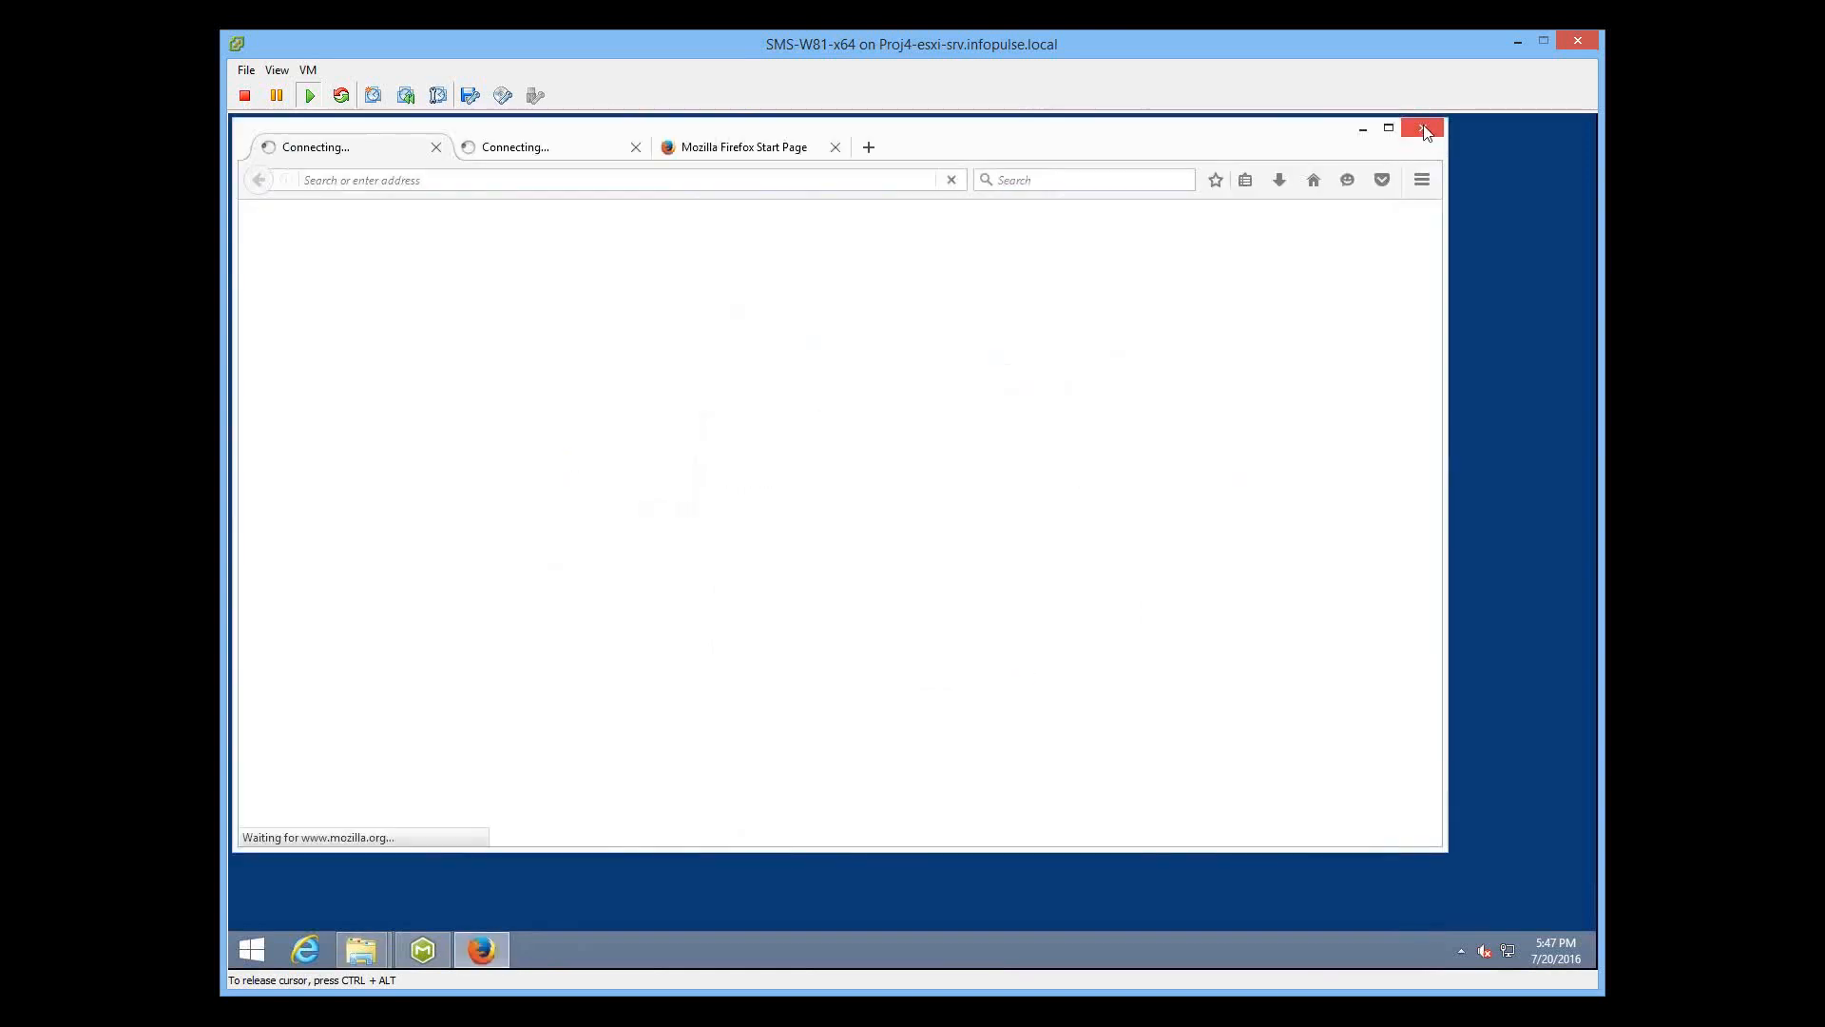
click(1424, 129)
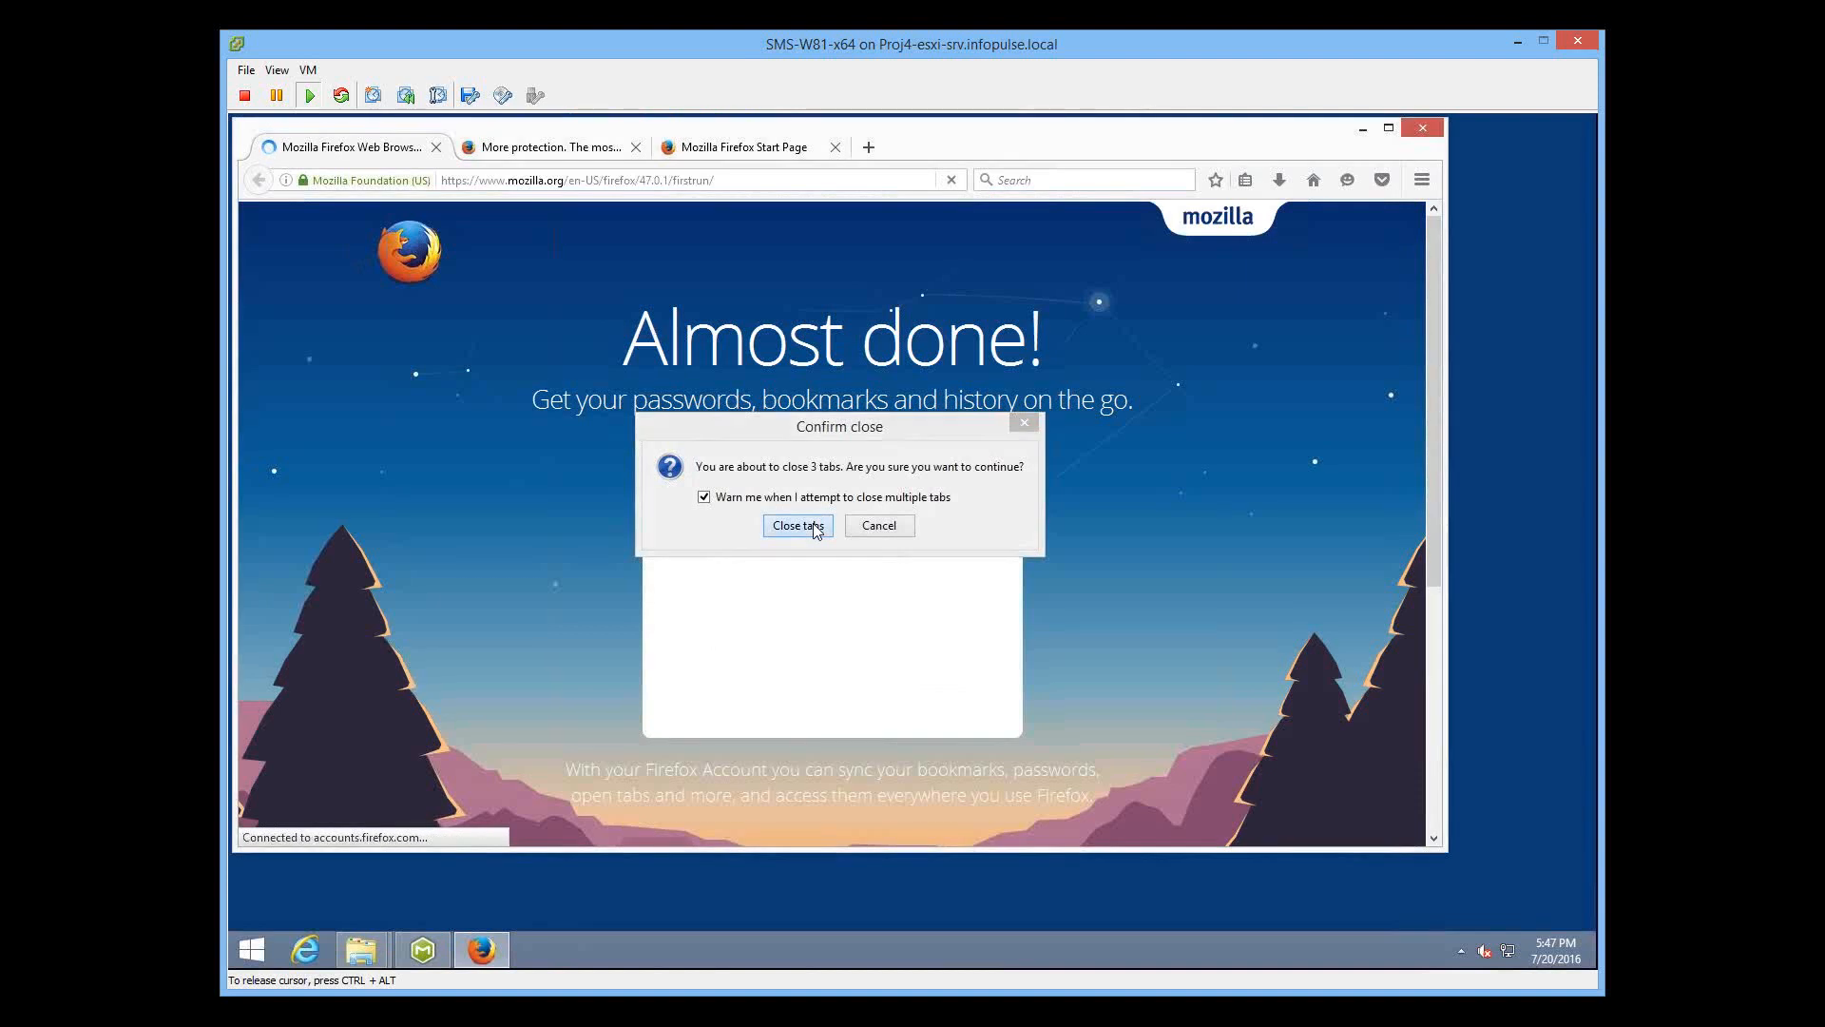
click(798, 525)
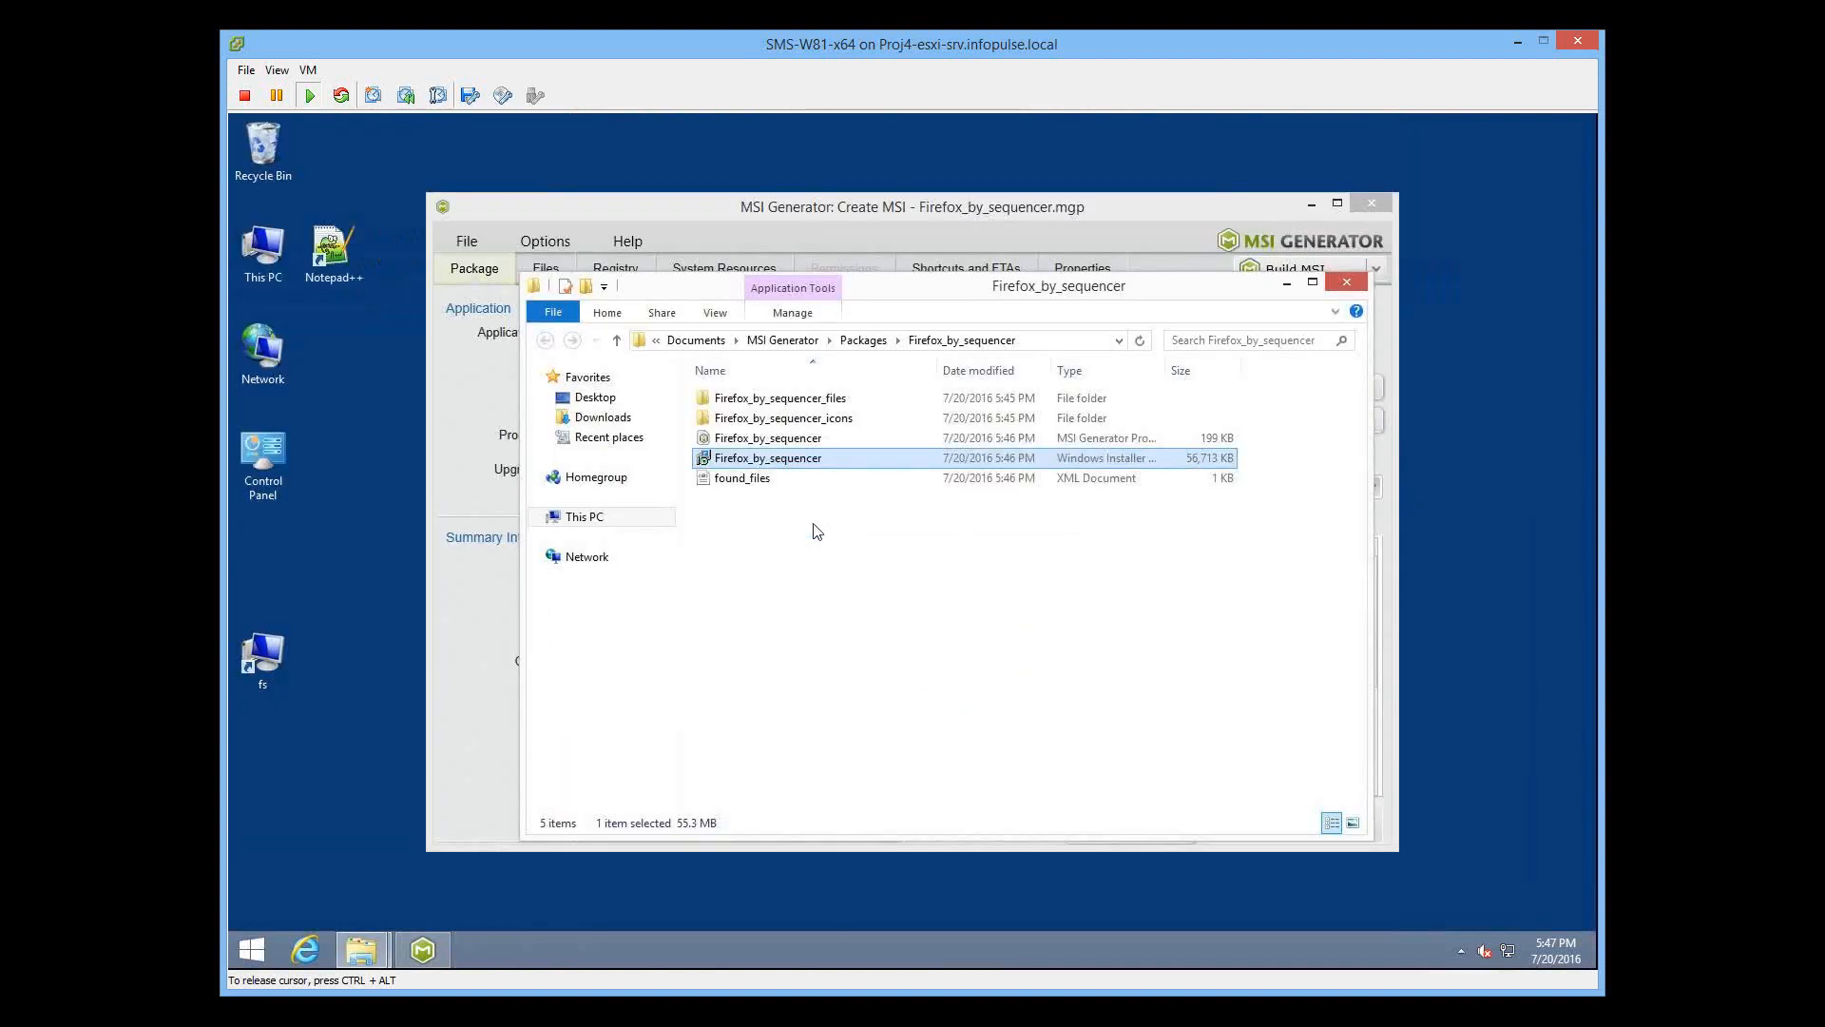